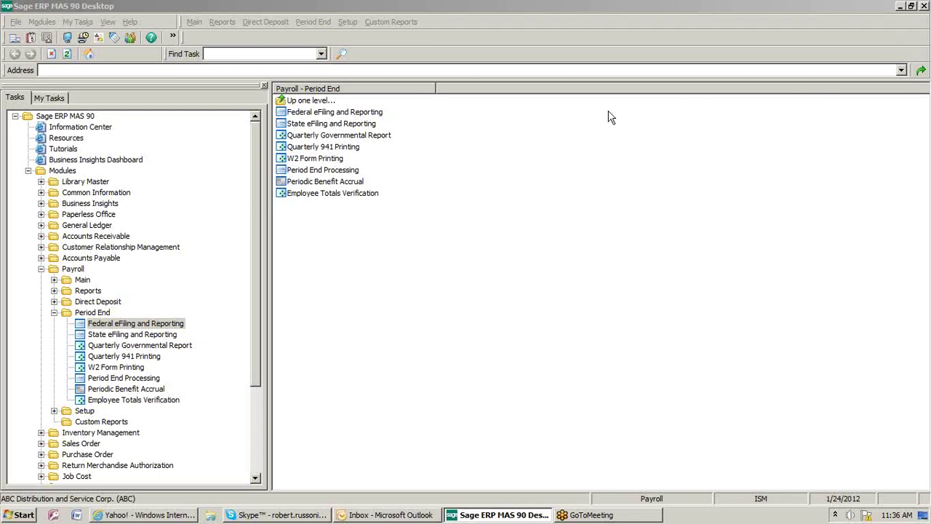
- Close MAS 90 and open the MAS90 folder through the MAS45 desktop shortcut
{"action": "left_click", "coordinate": [926, 6]}
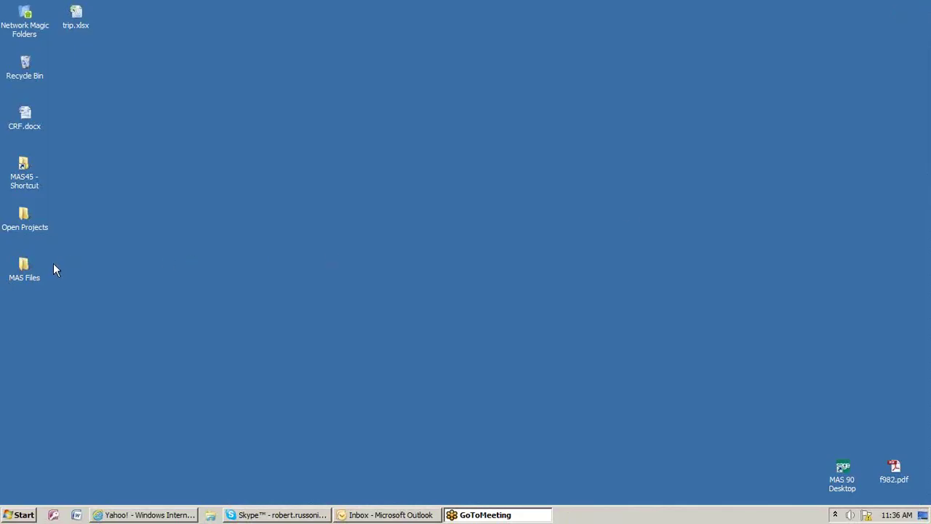
{"action": "left_click", "coordinate": [27, 170]}
{"action": "double_click", "coordinate": [27, 171]}
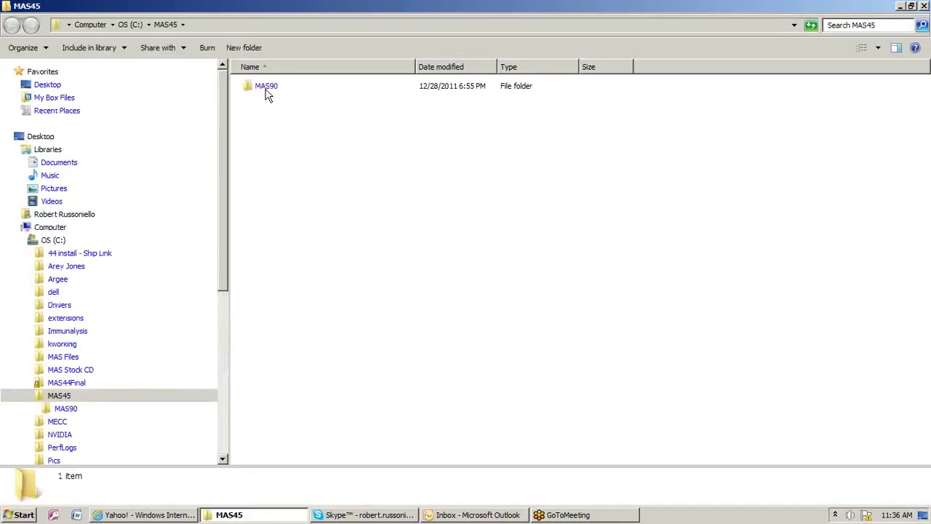
{"action": "left_click", "coordinate": [267, 87]}
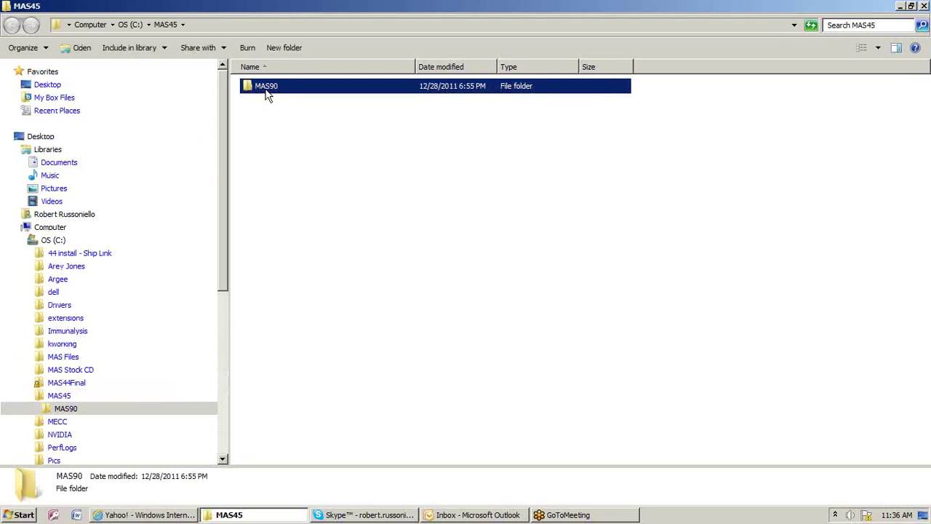
{"action": "double_click", "coordinate": [266, 89]}
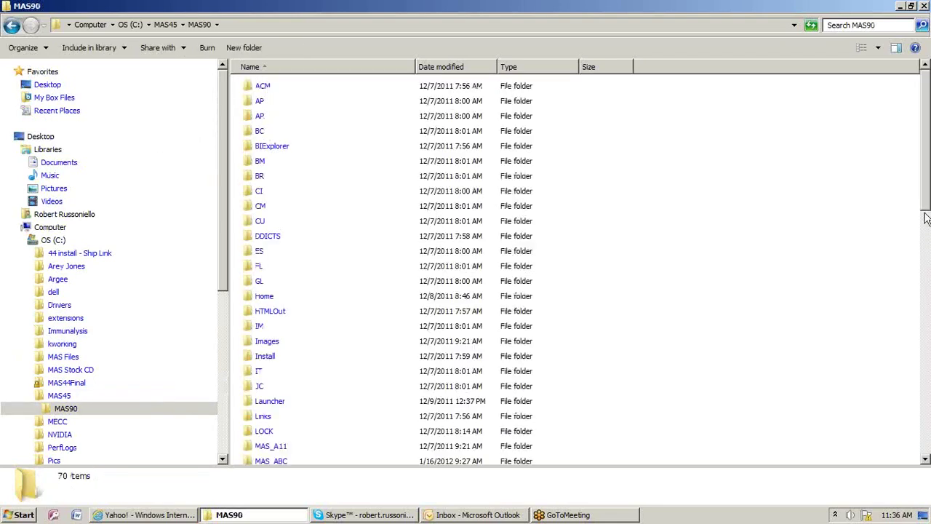
- Open the Wksetup folder and run Autorun.exe
{"action": "left_click_drag", "start_coordinate": [925, 218], "coordinate": [927, 364]}
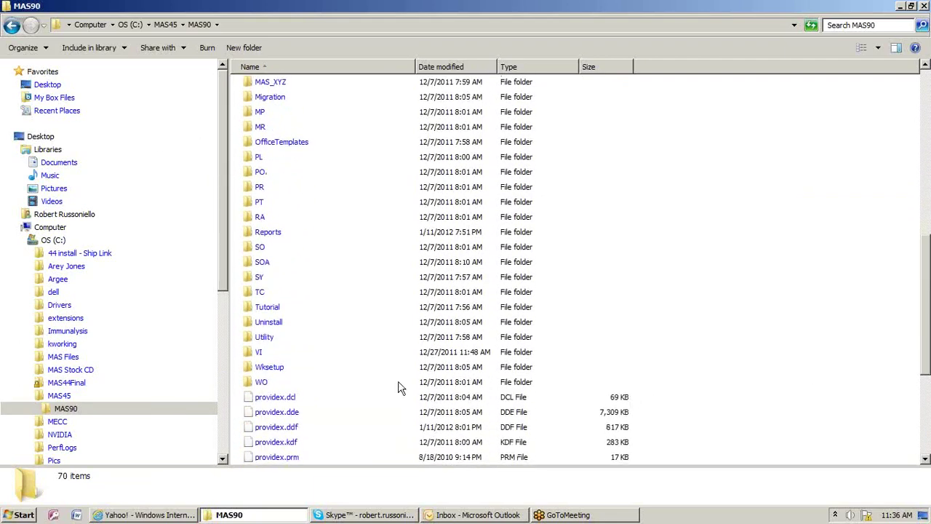
{"action": "double_click", "coordinate": [275, 370]}
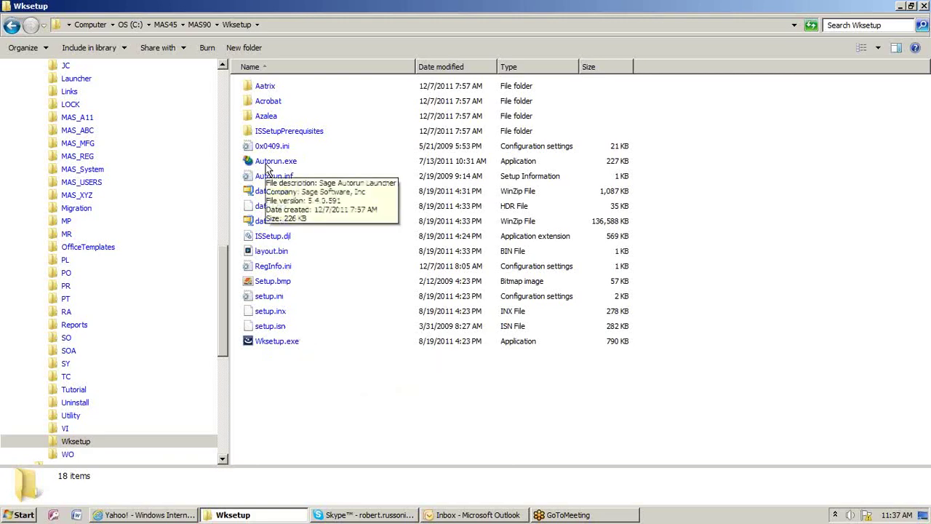
{"action": "double_click", "coordinate": [268, 165]}
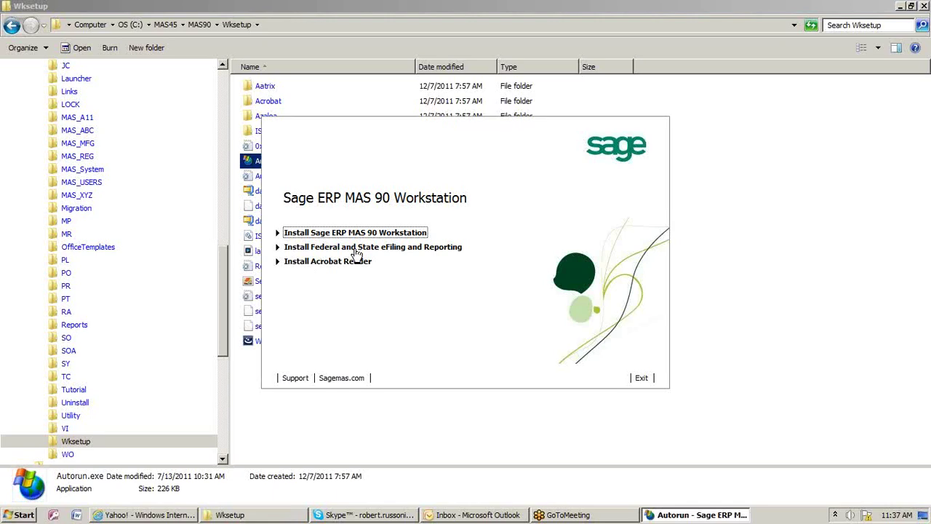
- Choose Install Federal and State eFiling and Reporting and confirm the upgrade
{"action": "left_click", "coordinate": [357, 251]}
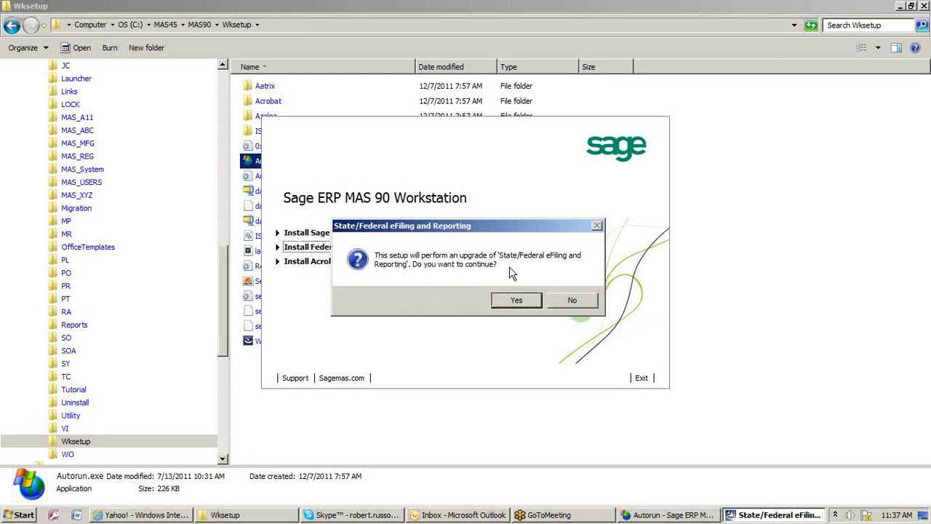
{"action": "left_click", "coordinate": [507, 302]}
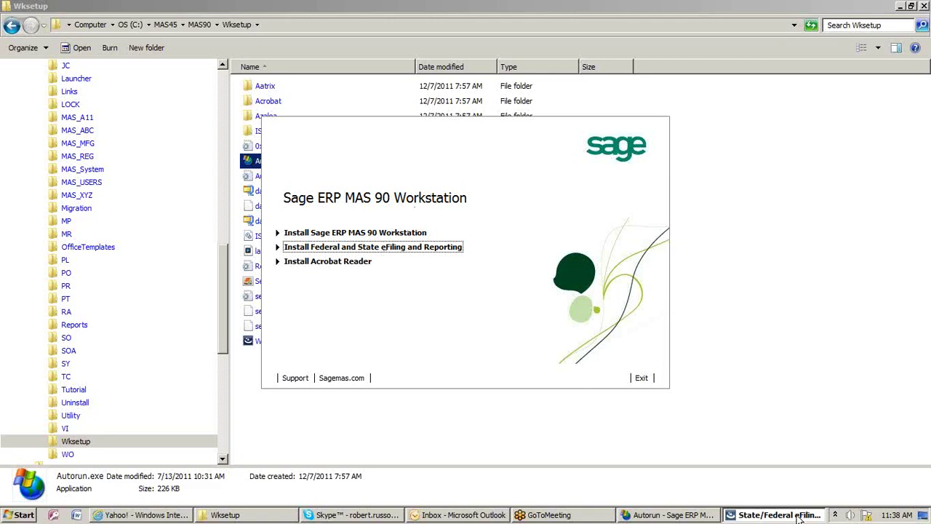
{"action": "mouse_move", "coordinate": [797, 518]}
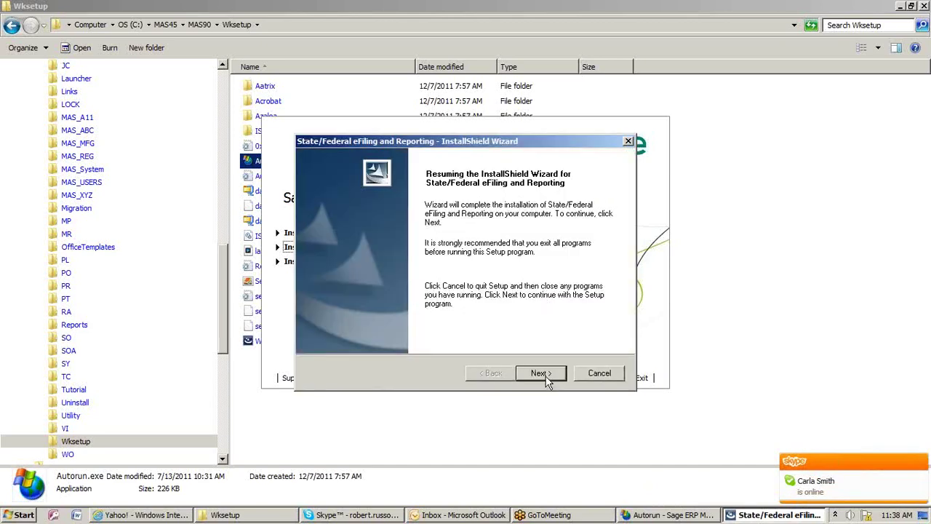
- Start the eFiling and Reporting upgrade and let Setup Status run to completion
{"action": "left_click", "coordinate": [546, 380]}
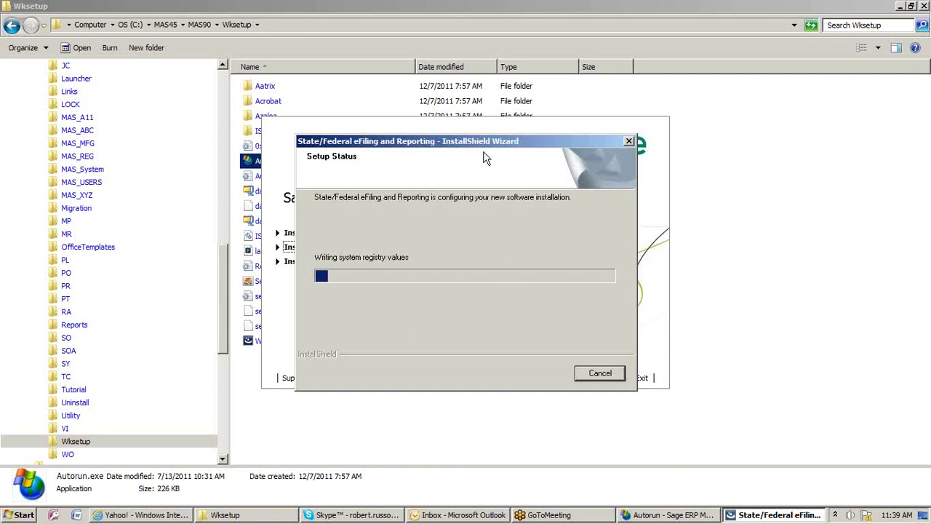
{"action": "left_click_drag", "start_coordinate": [492, 145], "coordinate": [517, 149]}
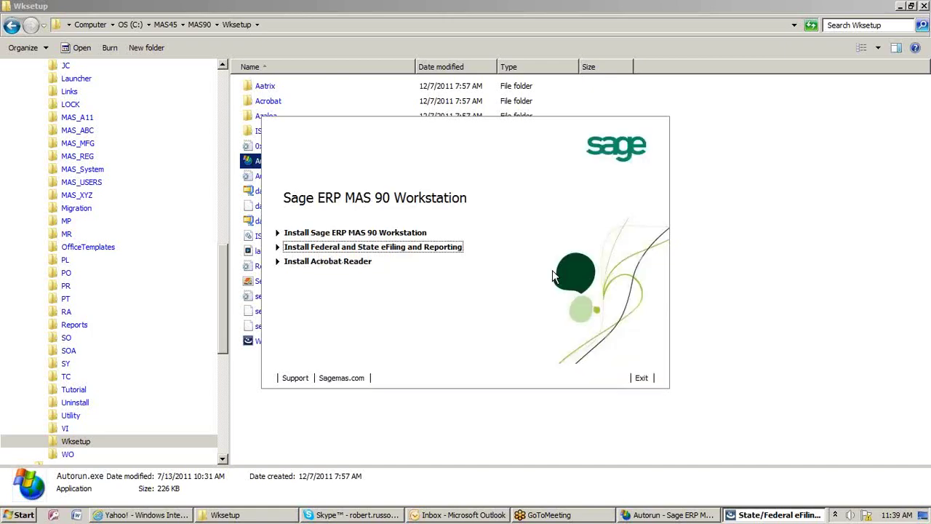
- Finish the installation wizard, exit the workstation setup launcher, and show the desktop
{"action": "left_click", "coordinate": [542, 373]}
{"action": "left_click", "coordinate": [640, 380]}
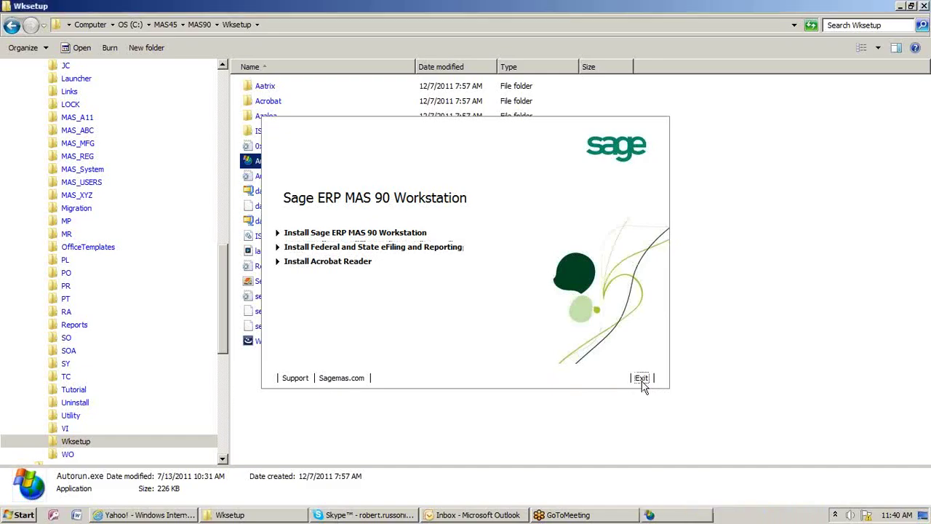
{"action": "left_click", "coordinate": [924, 516]}
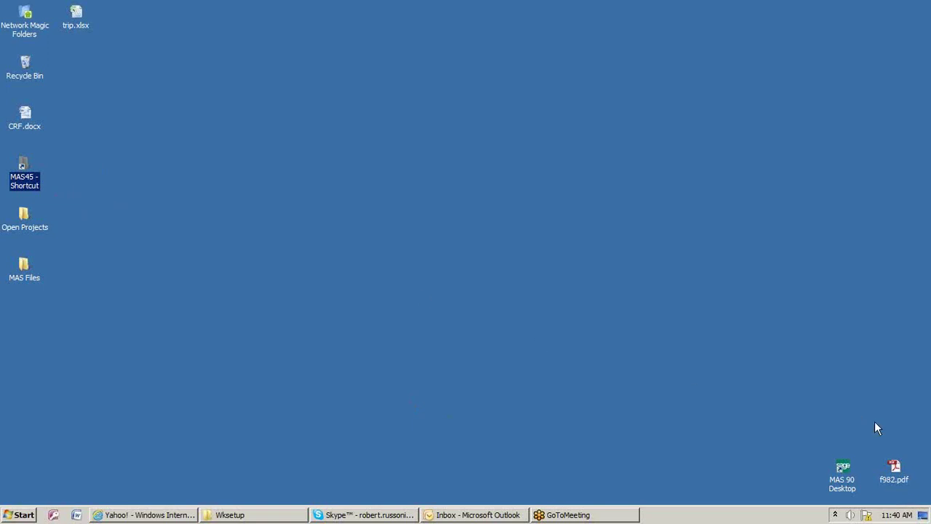
- Launch MAS 90 Desktop and log on with the user's logon name and password
{"action": "double_click", "coordinate": [848, 480]}
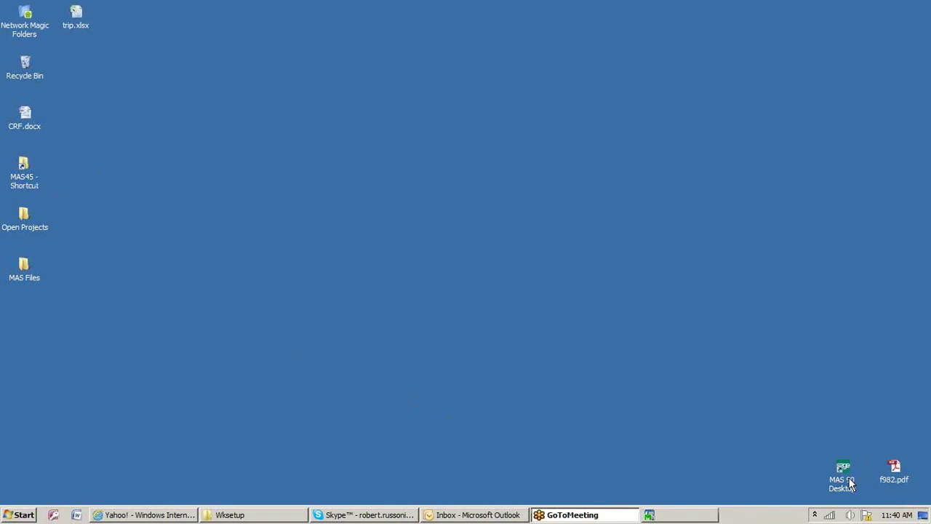
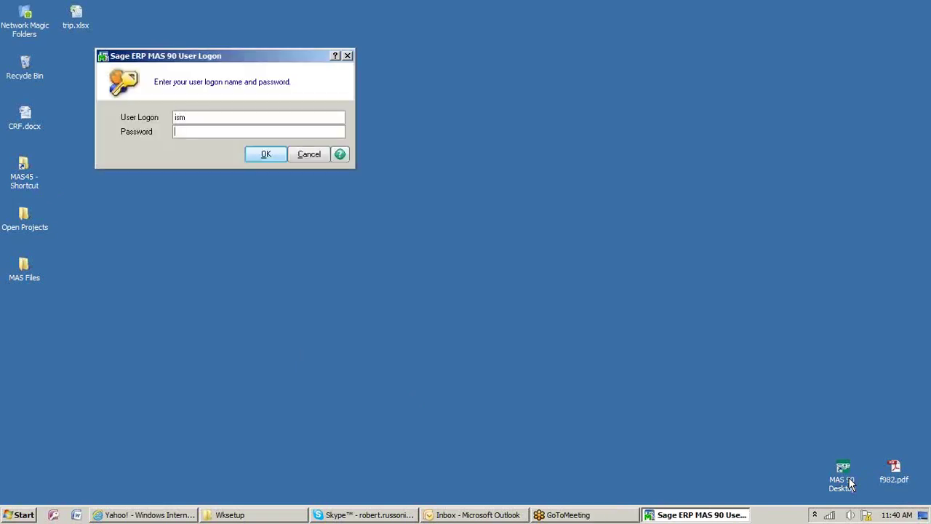
{"action": "key", "text": "Tab"}
{"action": "key", "text": "Return"}
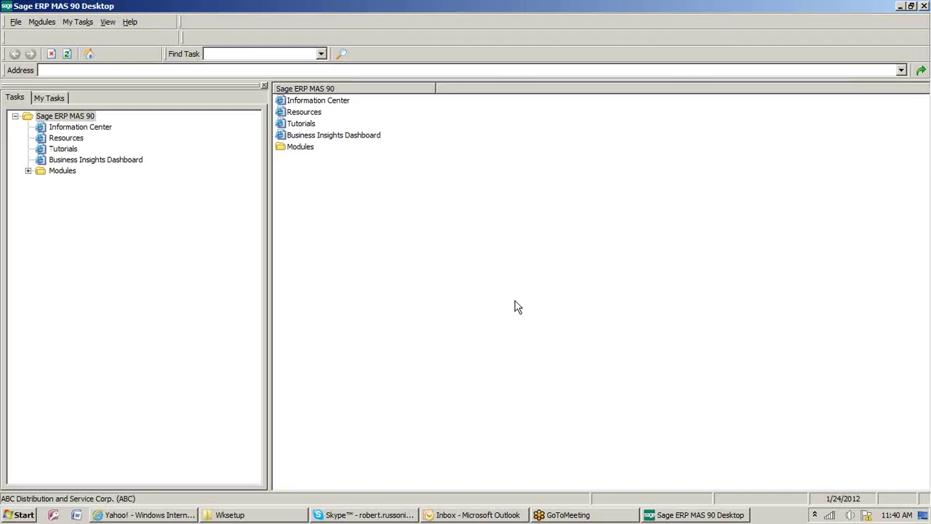
- Expand Modules > Library Master > Main and open Role Maintenance
{"action": "double_click", "coordinate": [299, 146]}
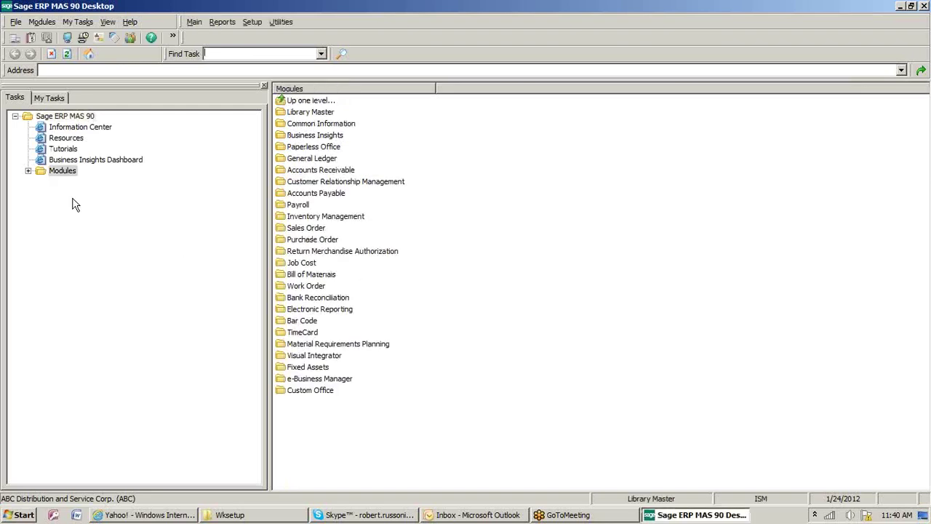
{"action": "left_click", "coordinate": [28, 171]}
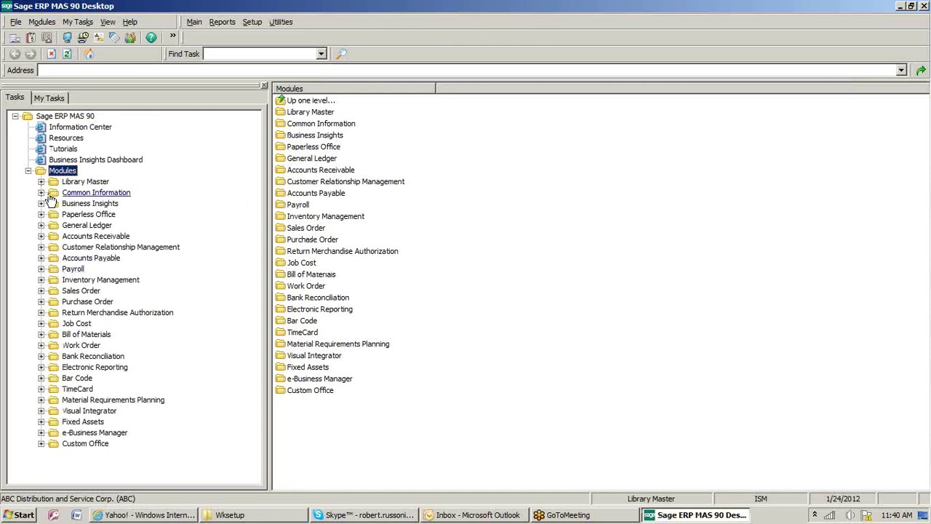
{"action": "left_click", "coordinate": [41, 181]}
{"action": "left_click", "coordinate": [54, 192]}
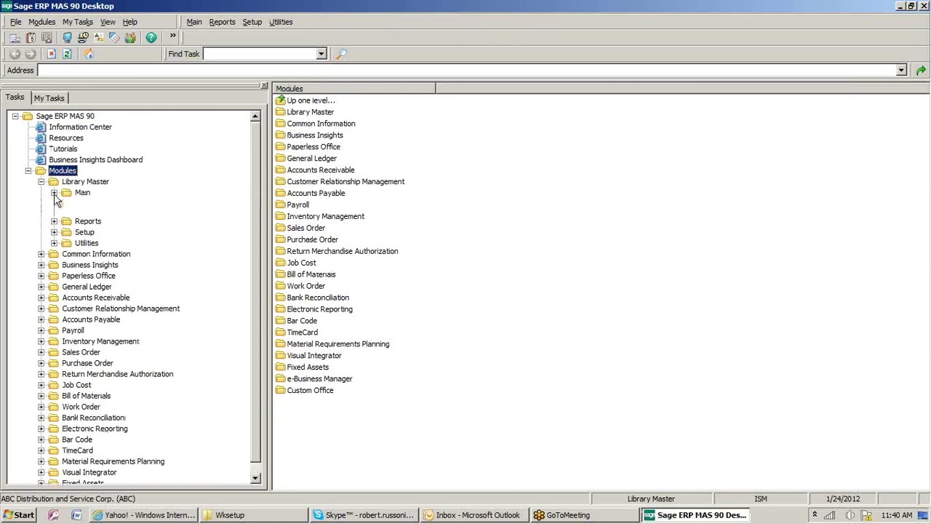
{"action": "left_click", "coordinate": [89, 217]}
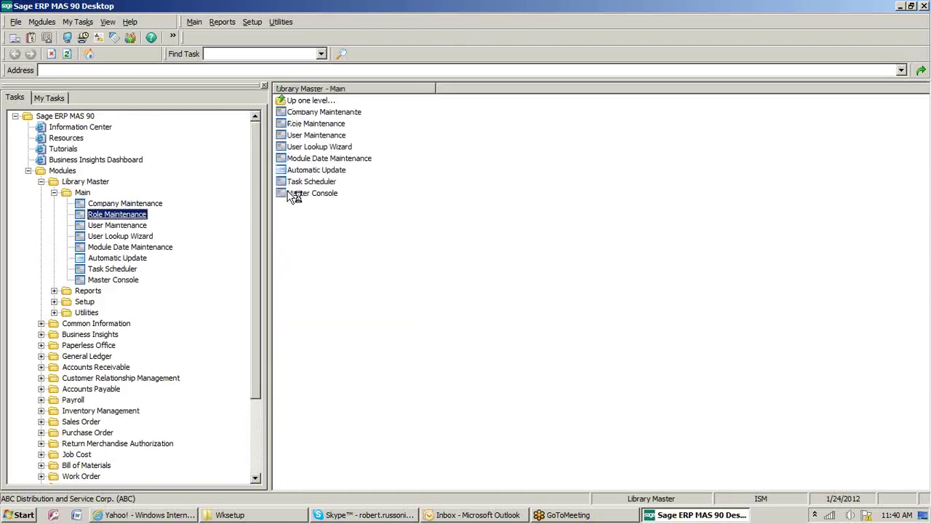
{"action": "left_click", "coordinate": [376, 158]}
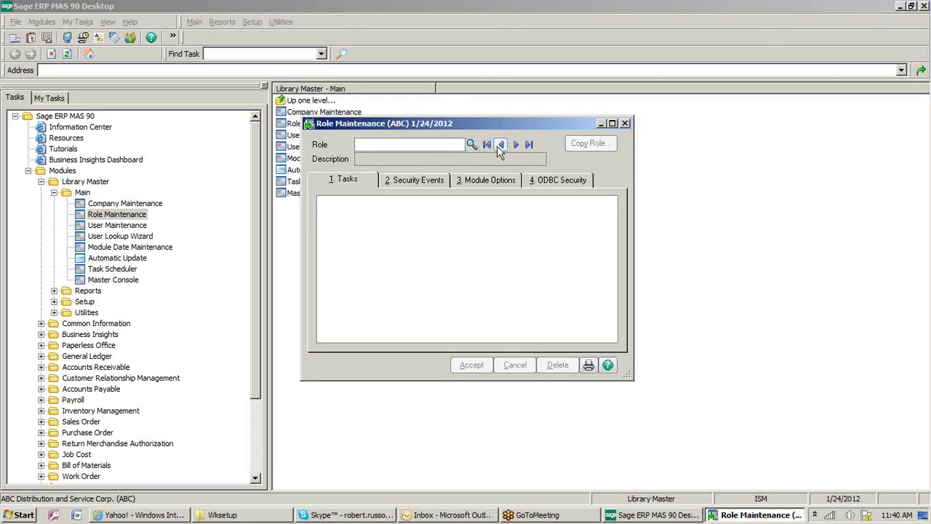
- Load the system role and expand Accounts Payable > Maintenance/Data Entry tasks
{"action": "left_click", "coordinate": [499, 145]}
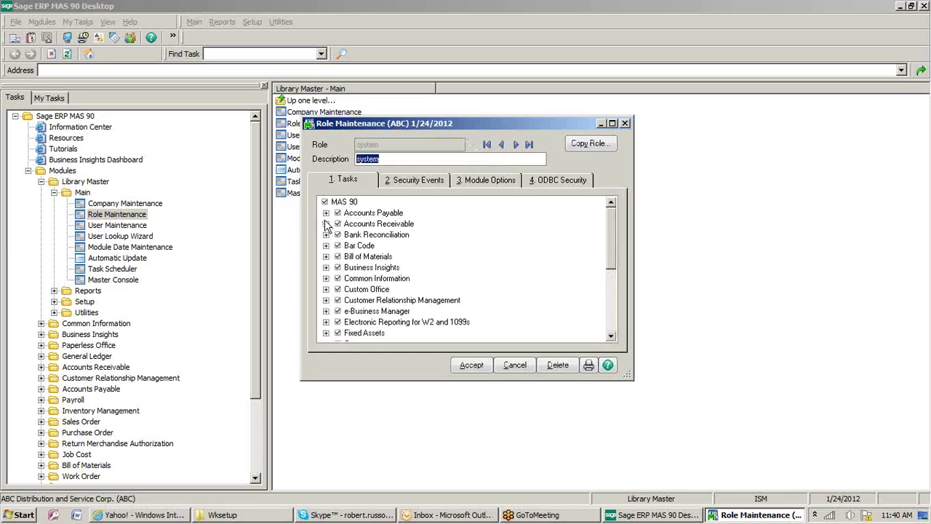
{"action": "left_click", "coordinate": [326, 212]}
{"action": "left_click", "coordinate": [339, 245]}
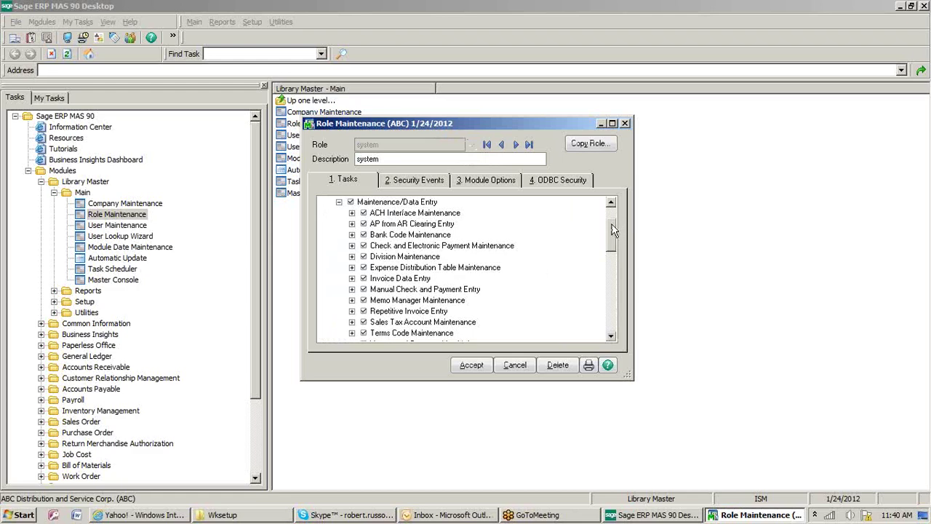
{"action": "left_click_drag", "start_coordinate": [612, 230], "coordinate": [615, 235]}
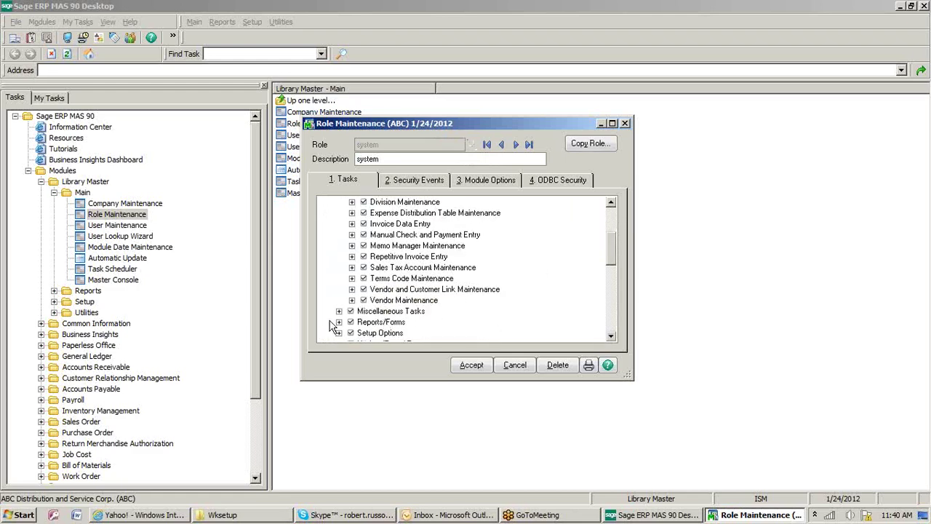
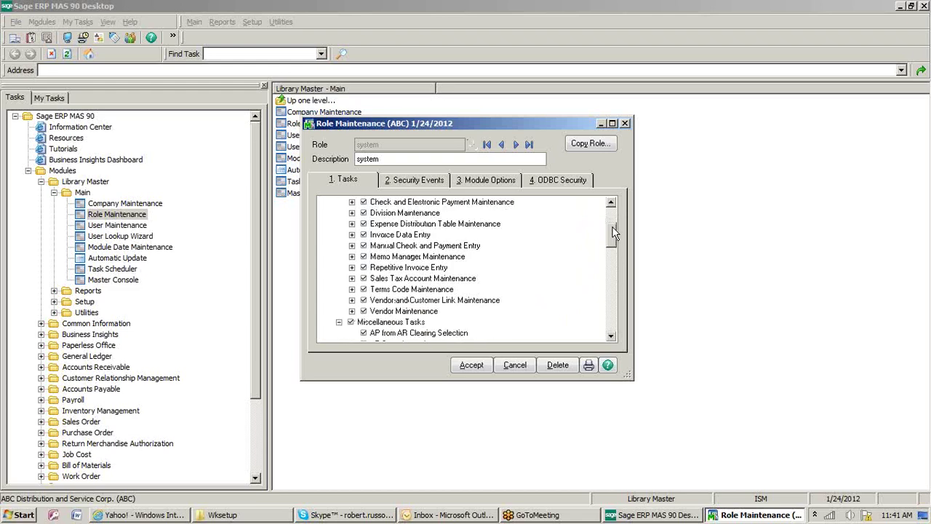
- Review the system role's Accounts Payable security events and module options
{"action": "left_click", "coordinate": [407, 182]}
{"action": "left_click", "coordinate": [326, 212]}
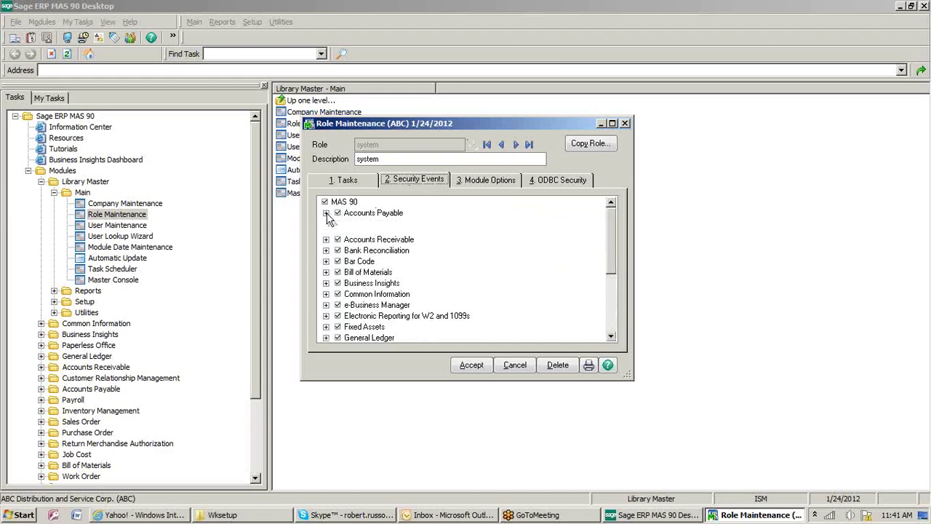
{"action": "left_click", "coordinate": [326, 212]}
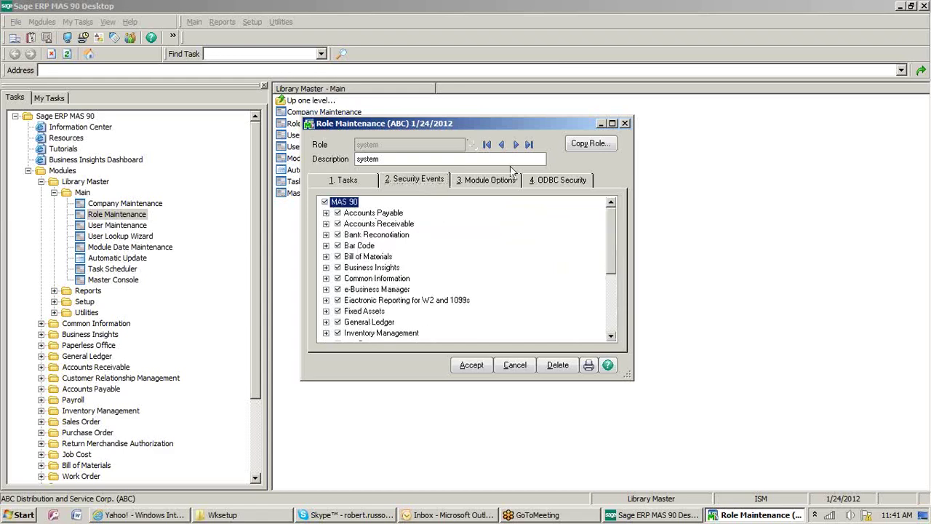
{"action": "left_click", "coordinate": [492, 179]}
{"action": "left_click", "coordinate": [326, 212]}
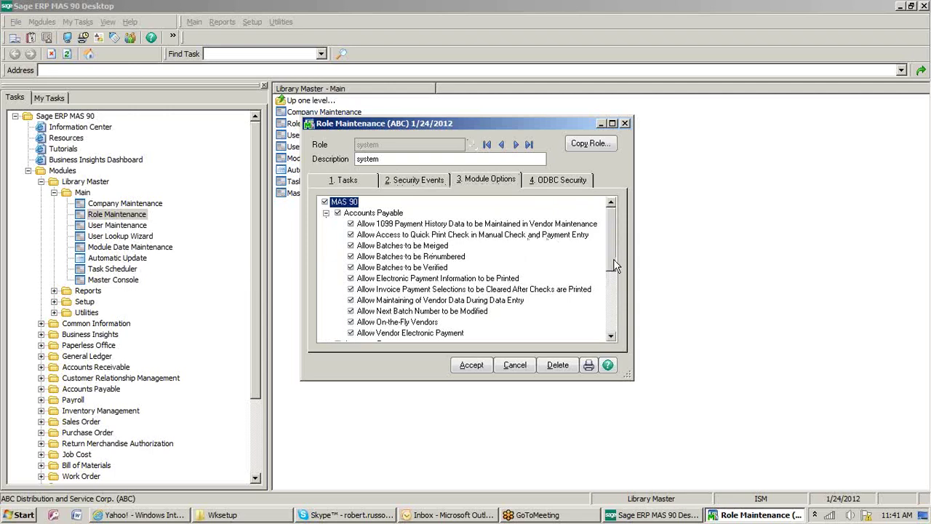
{"action": "scroll", "coordinate": [614, 266], "scroll_direction": "down", "scroll_amount": 1}
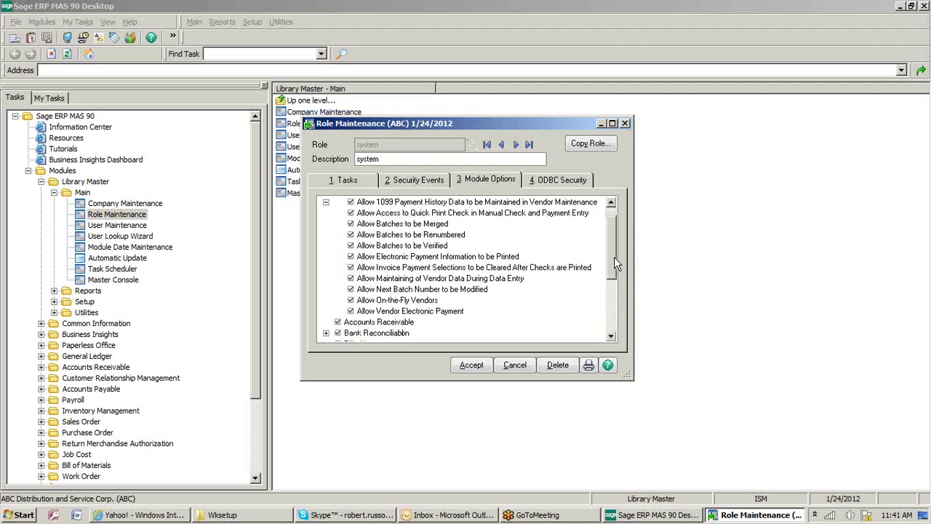
{"action": "scroll", "coordinate": [614, 258], "scroll_direction": "up", "scroll_amount": 1}
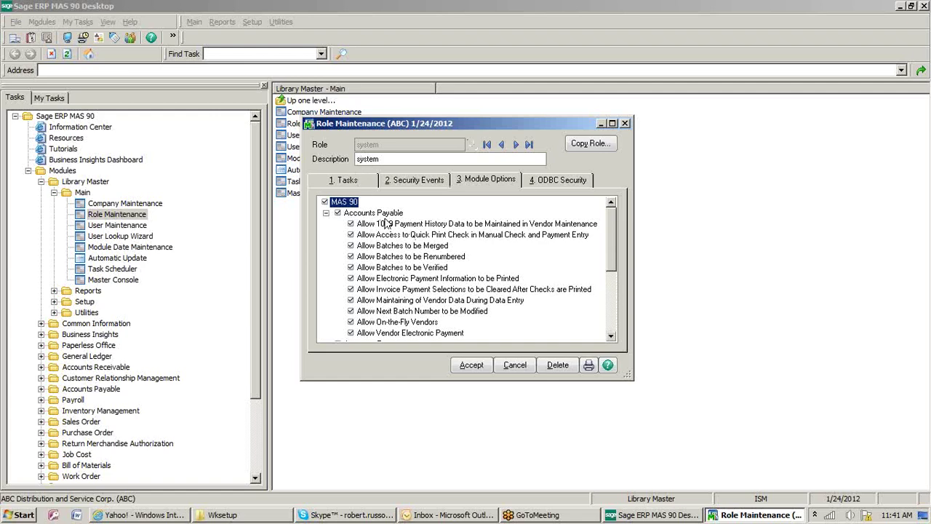
- Review the Accounts Payable Maintenance/Data Entry task permissions, then close Role Maintenance
{"action": "left_click", "coordinate": [342, 180]}
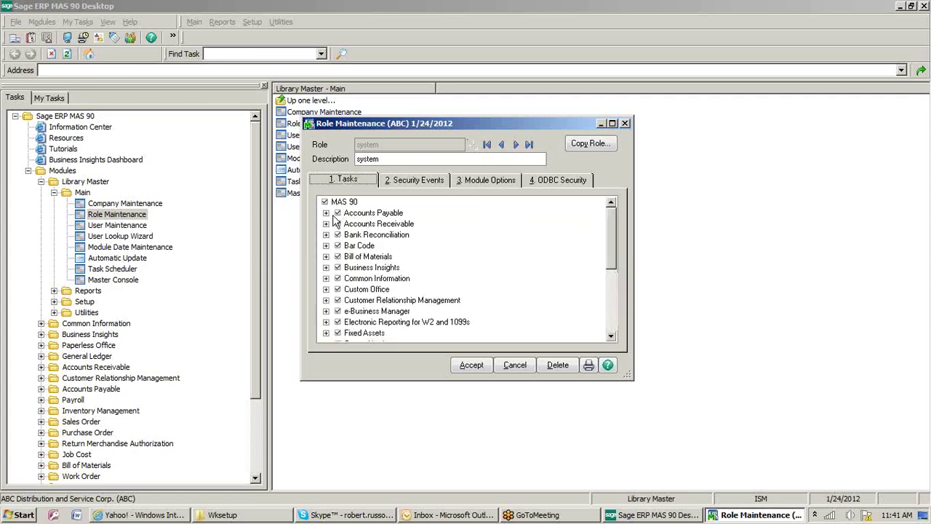
{"action": "left_click", "coordinate": [326, 212]}
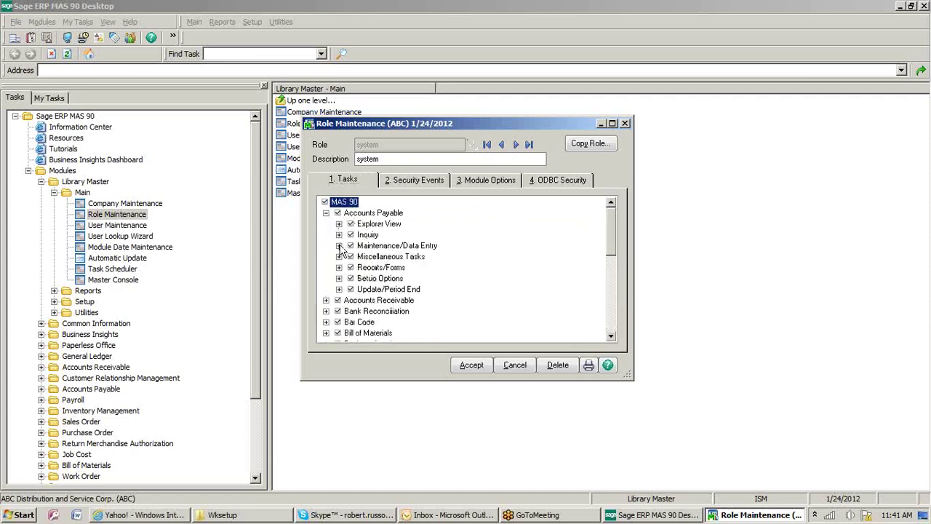
{"action": "left_click", "coordinate": [339, 246]}
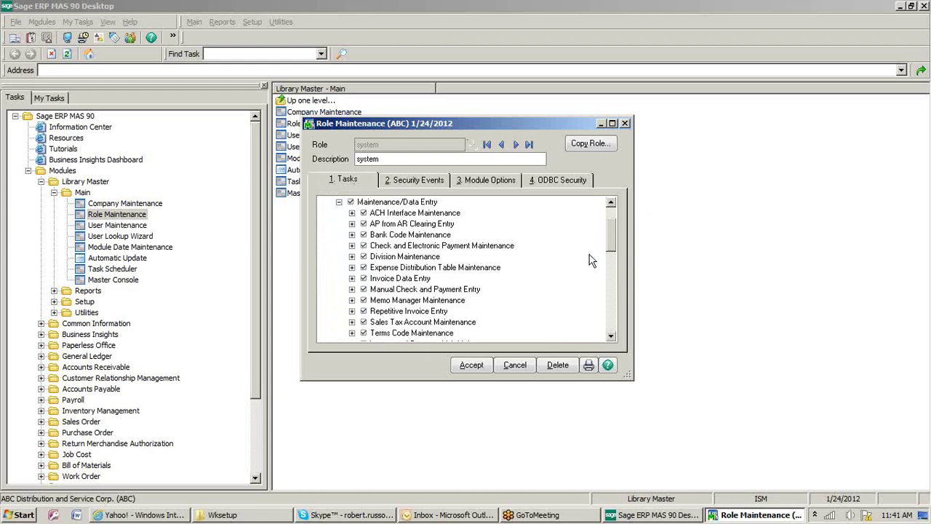
{"action": "mouse_move", "coordinate": [611, 244]}
{"action": "left_mouse_down"}
{"action": "mouse_move", "coordinate": [613, 252]}
{"action": "mouse_move", "coordinate": [612, 234]}
{"action": "left_mouse_up"}
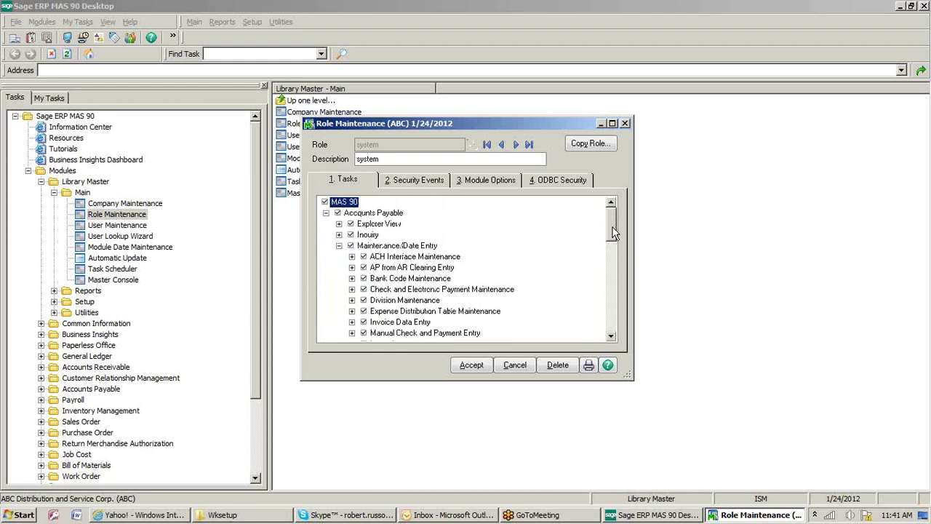
{"action": "left_click", "coordinate": [339, 245]}
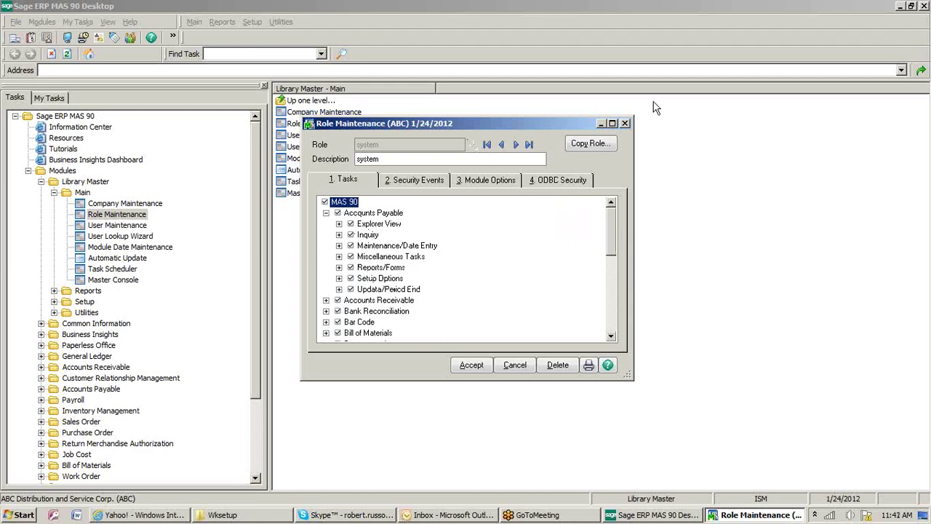
{"action": "left_click", "coordinate": [625, 123]}
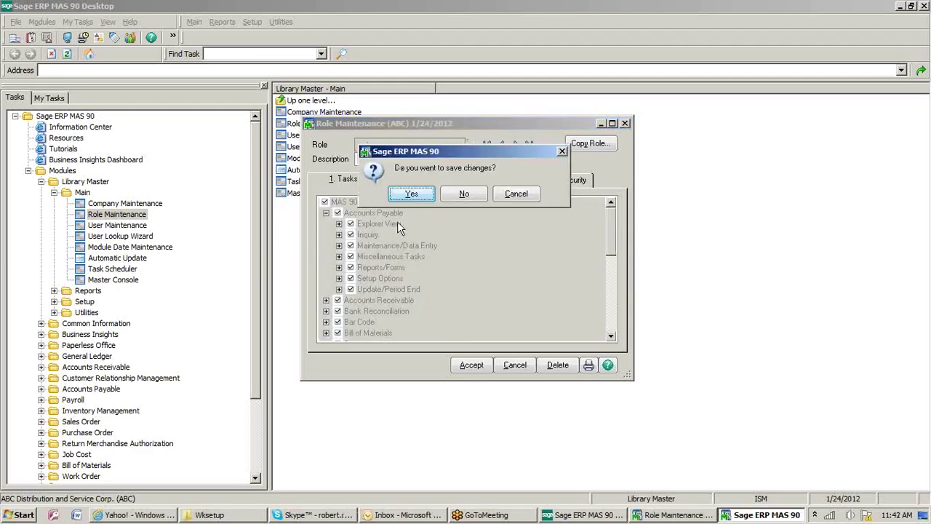
- Discard the role changes and open Accounts Payable Form 1099 eFiling and Reporting, accepting the accounting date
{"action": "left_click", "coordinate": [463, 195]}
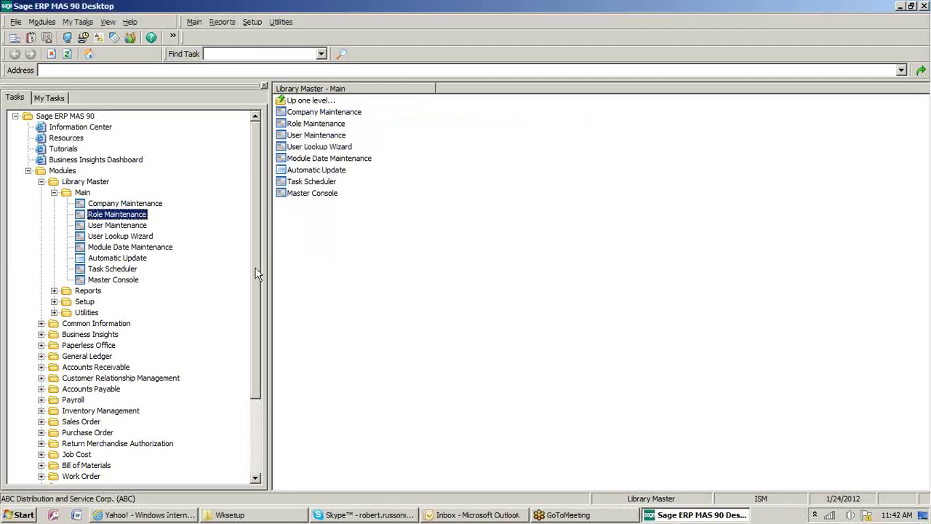
{"action": "scroll", "coordinate": [258, 289], "scroll_direction": "down", "scroll_amount": 1}
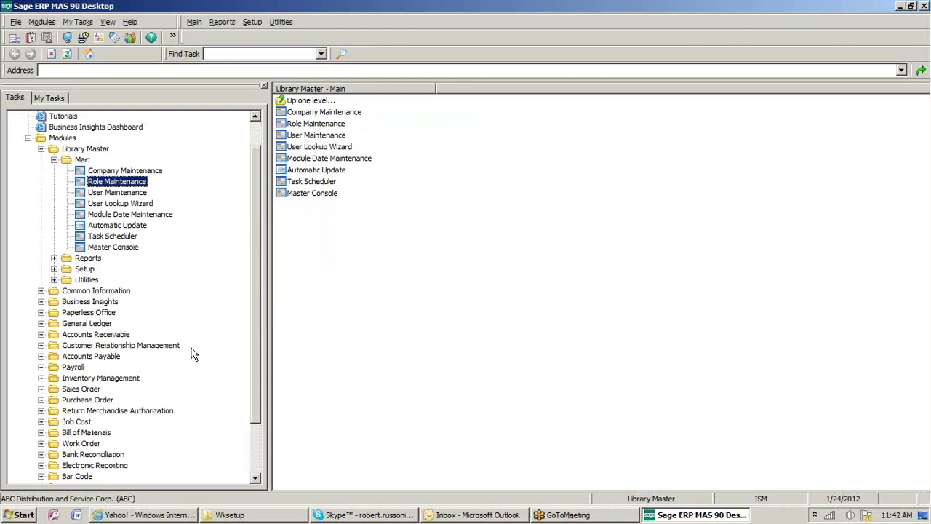
{"action": "left_click", "coordinate": [42, 356]}
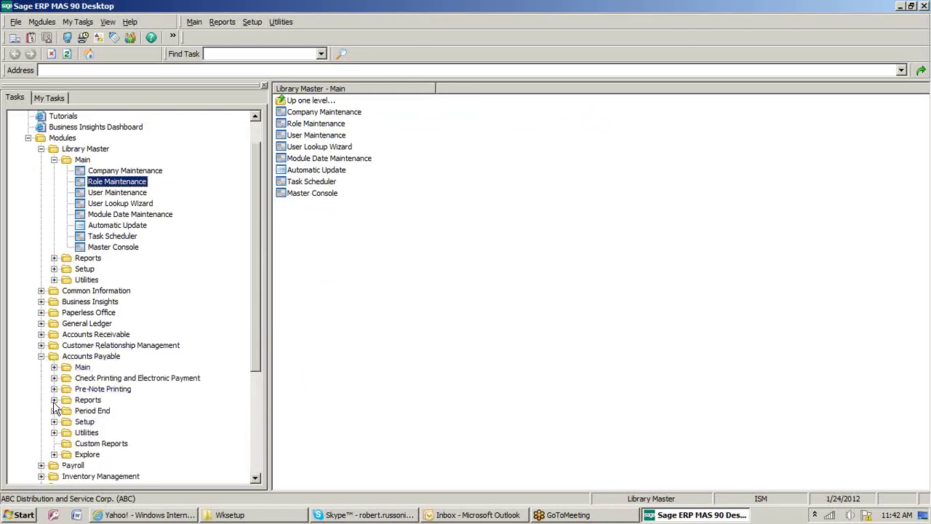
{"action": "left_click", "coordinate": [54, 400]}
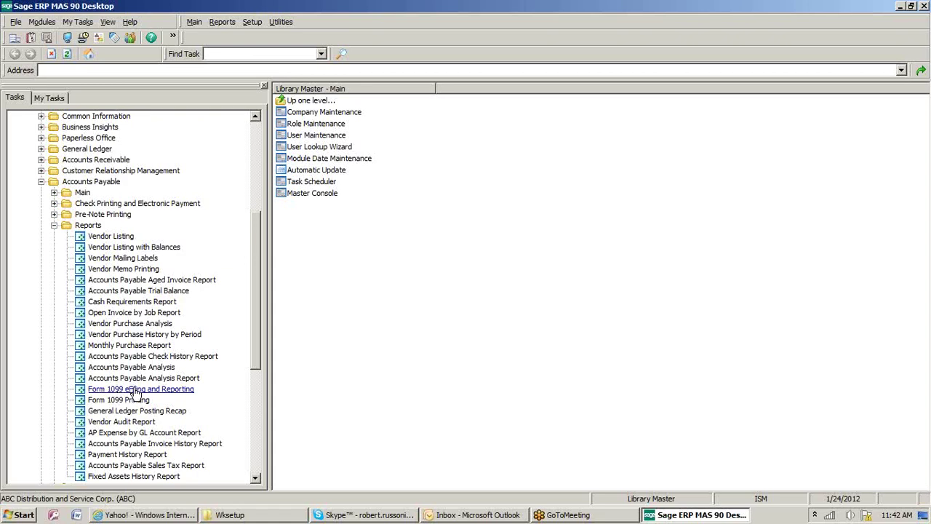
{"action": "left_click", "coordinate": [136, 390]}
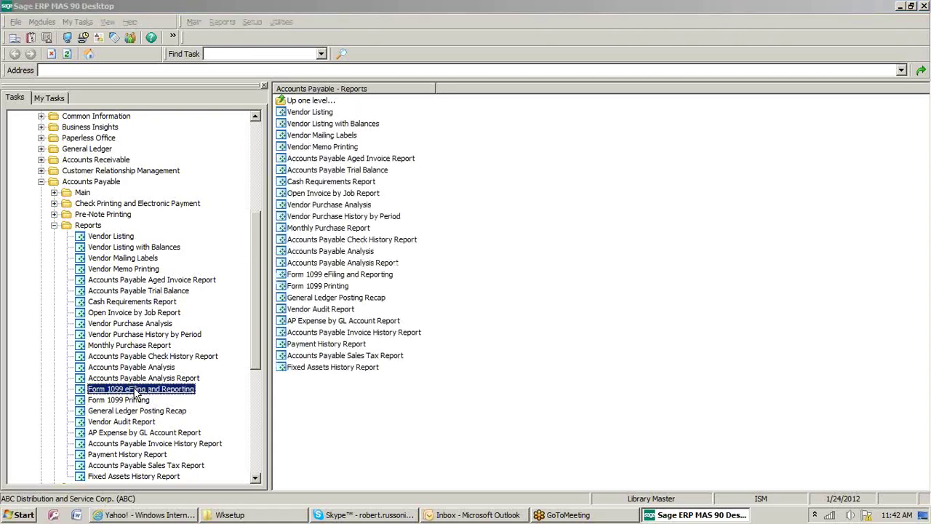
{"action": "left_click", "coordinate": [265, 145]}
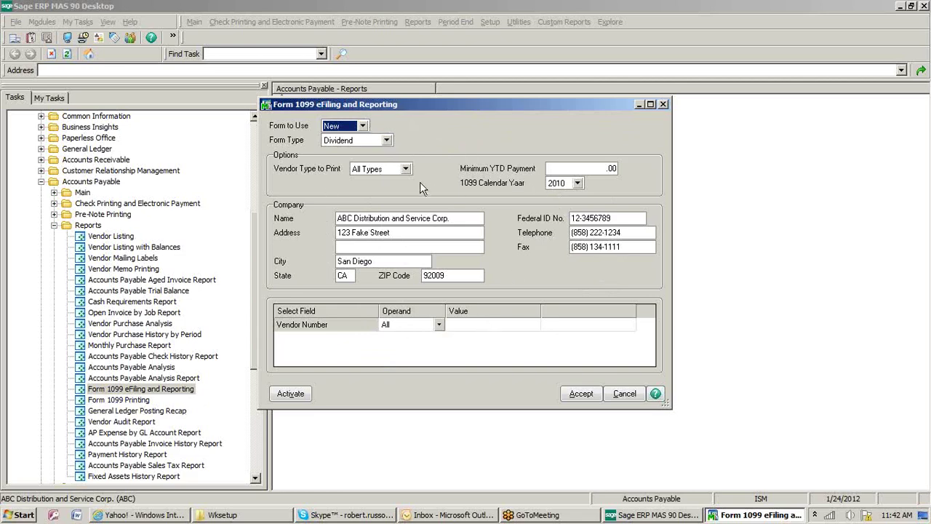
{"action": "left_click", "coordinate": [292, 395]}
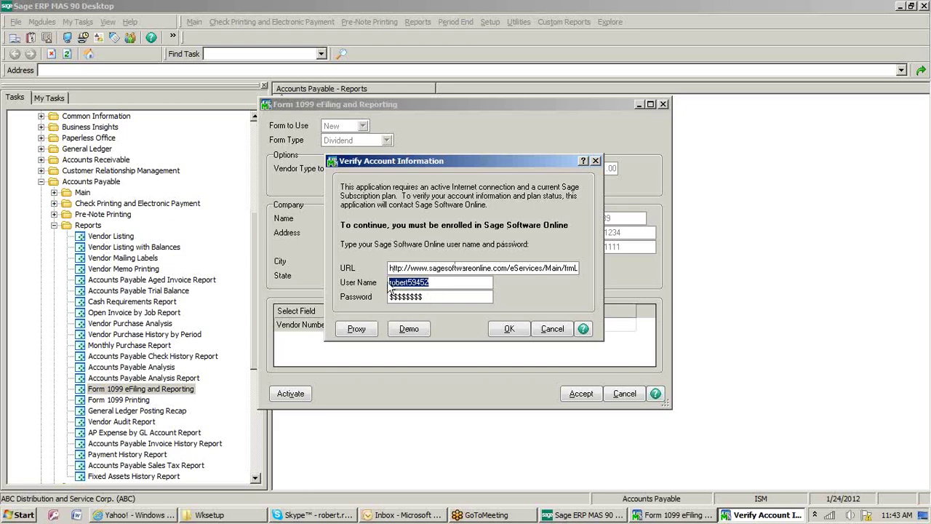
{"action": "left_click", "coordinate": [544, 331]}
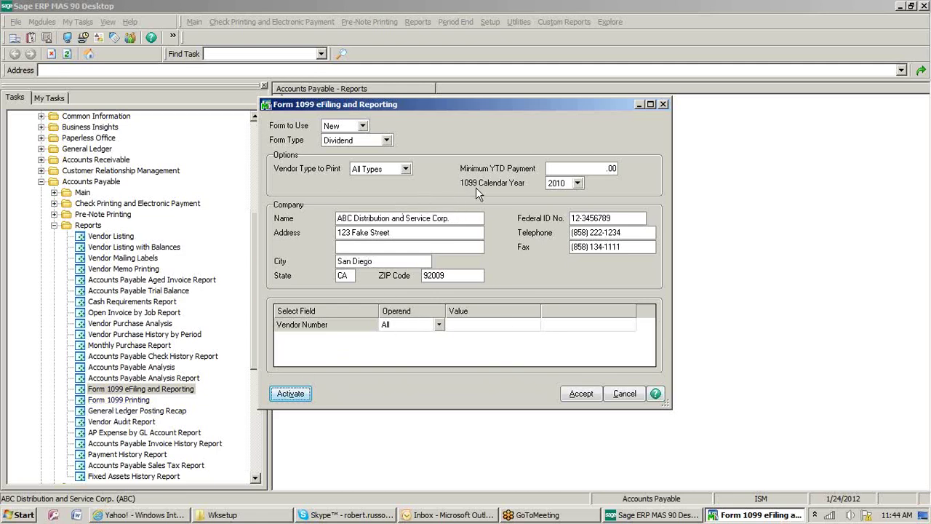
- Set the 1099 form type to Miscellaneous with a Minimum YTD Payment of 600.00
{"action": "left_click", "coordinate": [382, 140]}
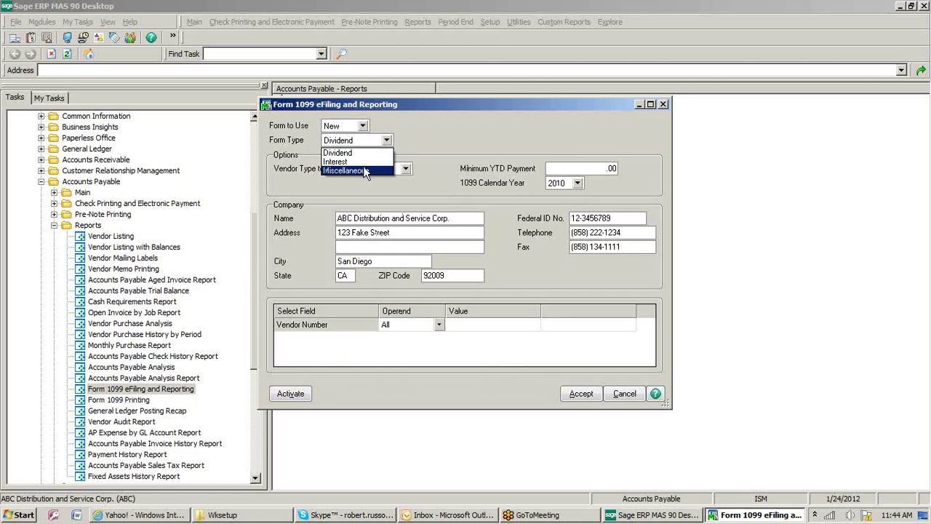
{"action": "left_click", "coordinate": [363, 170]}
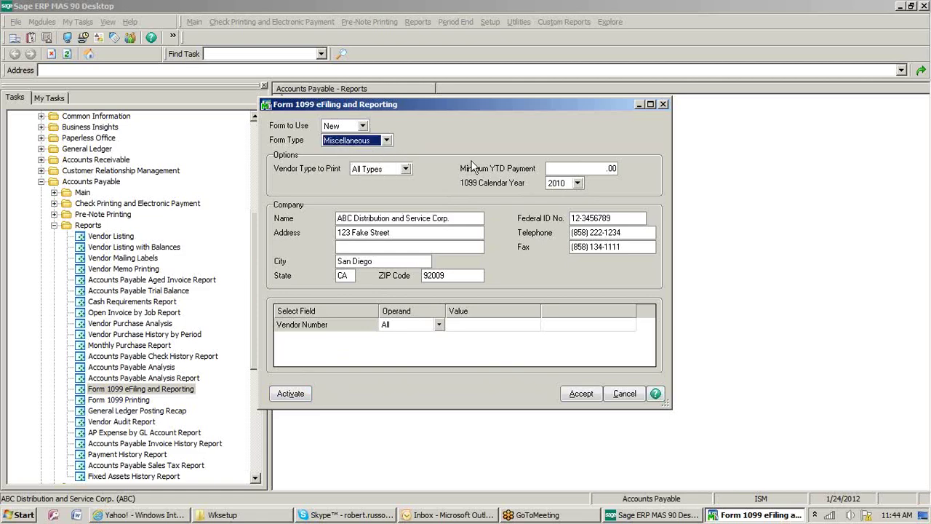
{"action": "left_click", "coordinate": [572, 169]}
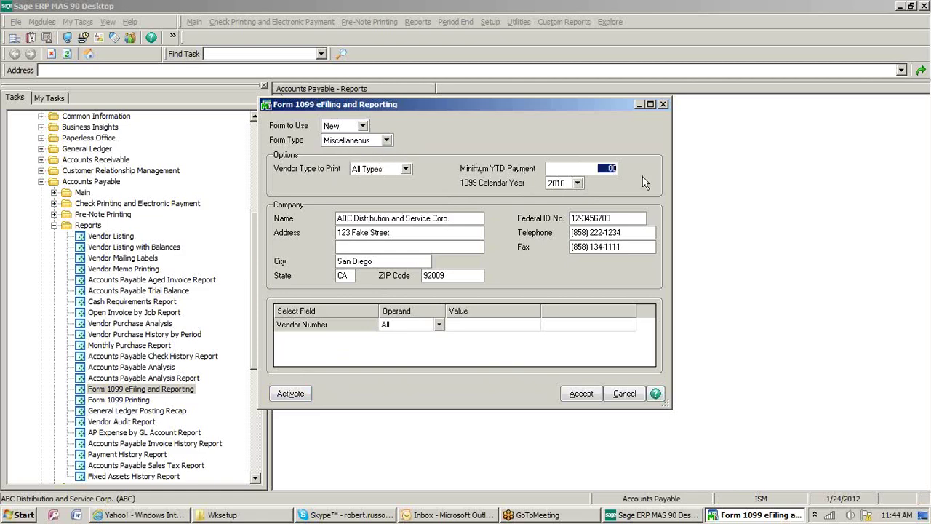
{"action": "type", "text": ".0"}
{"action": "left_click_drag", "start_coordinate": [571, 168], "coordinate": [639, 163]}
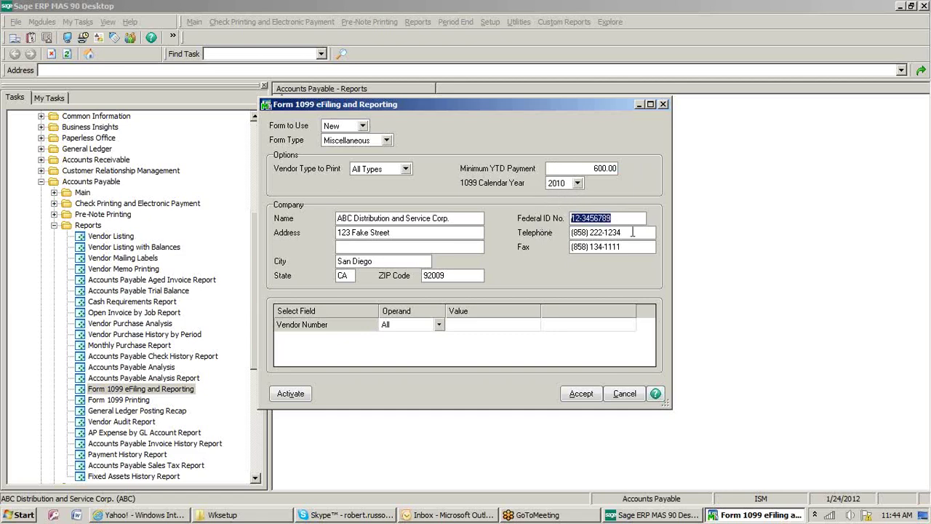
- Review the company name and address fields and move the form window aside
{"action": "key", "text": "Tab"}
{"action": "key", "text": "Tab"}
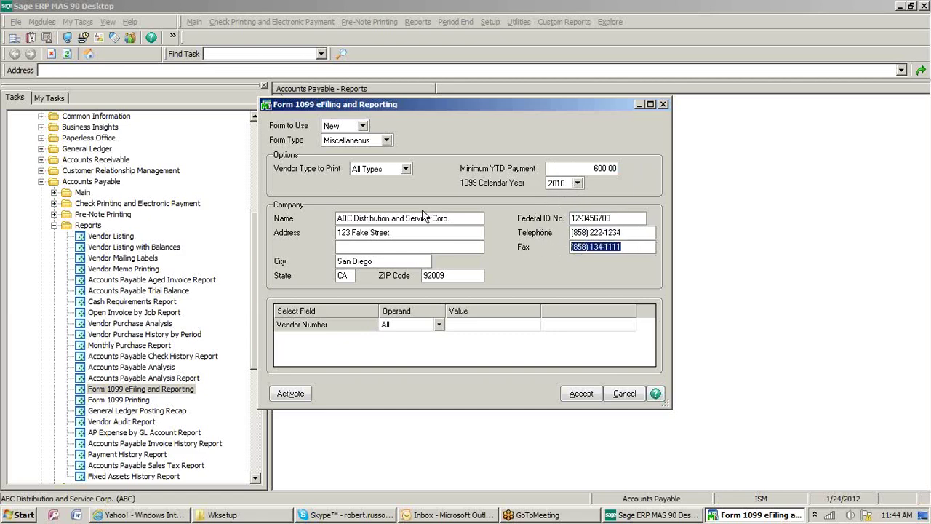
{"action": "left_click", "coordinate": [451, 218]}
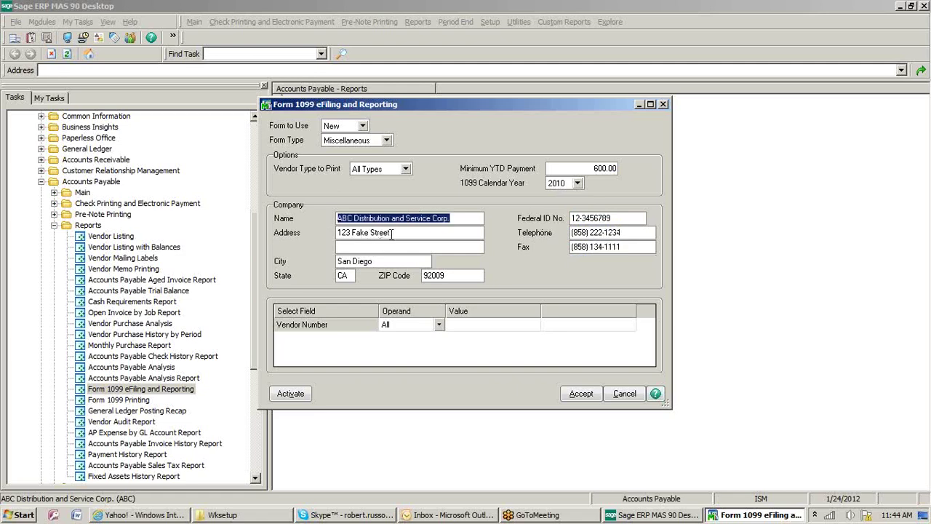
{"action": "left_click_drag", "start_coordinate": [393, 232], "coordinate": [346, 233]}
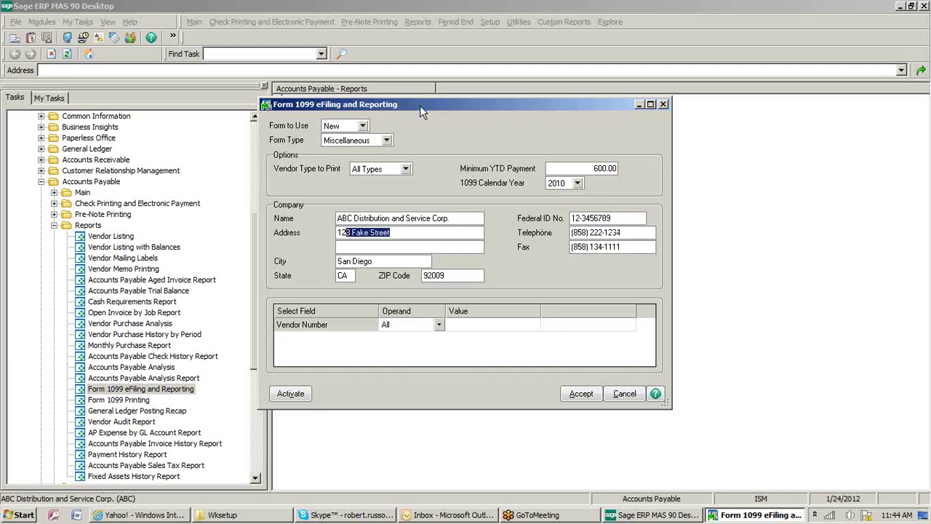
{"action": "left_click_drag", "start_coordinate": [420, 105], "coordinate": [538, 94]}
{"action": "left_click", "coordinate": [256, 131]}
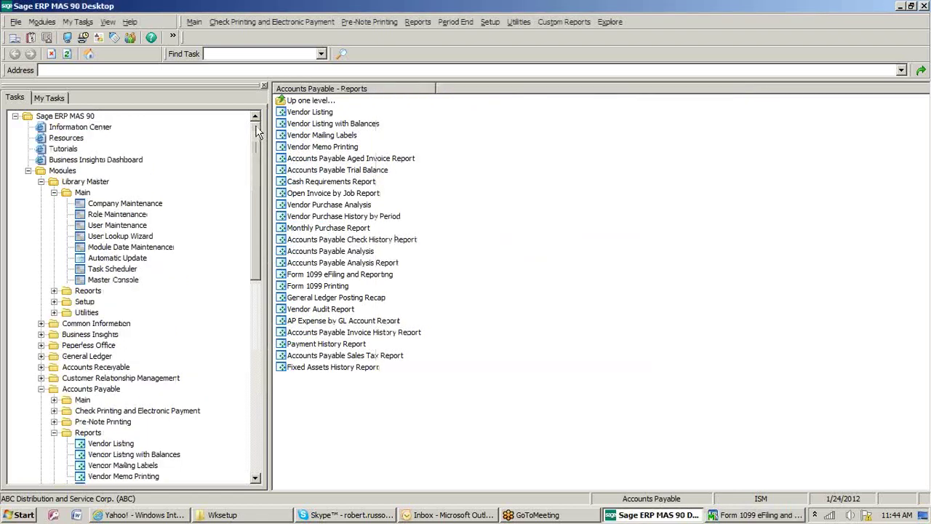
{"action": "left_click", "coordinate": [98, 204]}
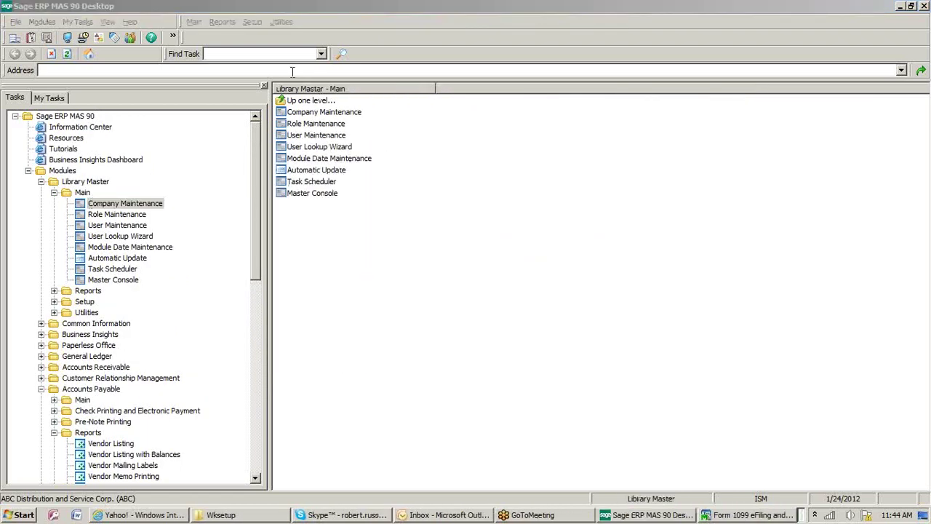
{"action": "key", "text": "Tab"}
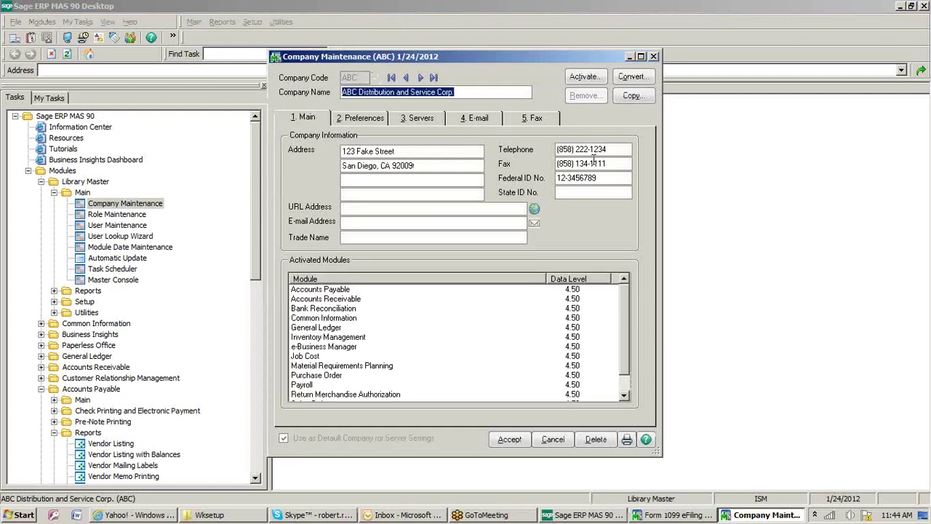
{"action": "left_click", "coordinate": [653, 56]}
{"action": "left_click", "coordinate": [759, 516]}
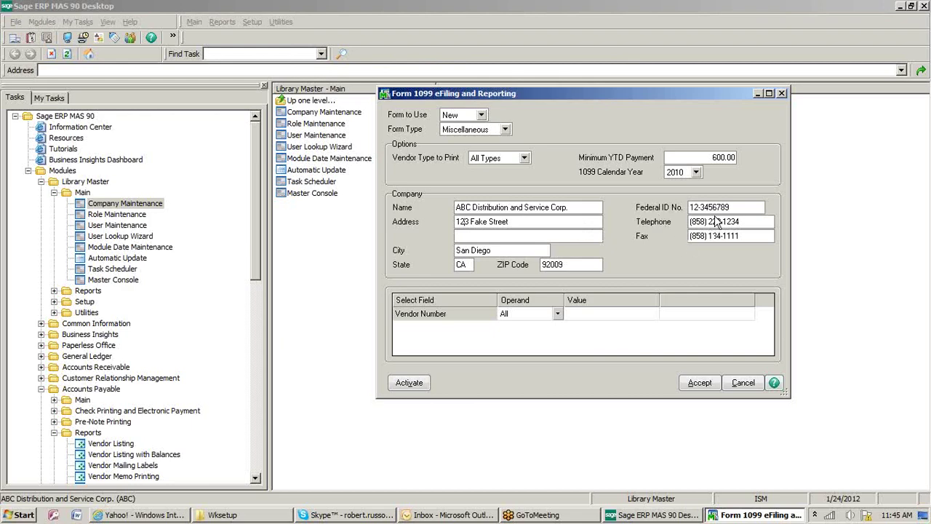
- Activate the 1099 eFiling account, confirm the account information, and accept the Miscellaneous settings
{"action": "left_click", "coordinate": [410, 382]}
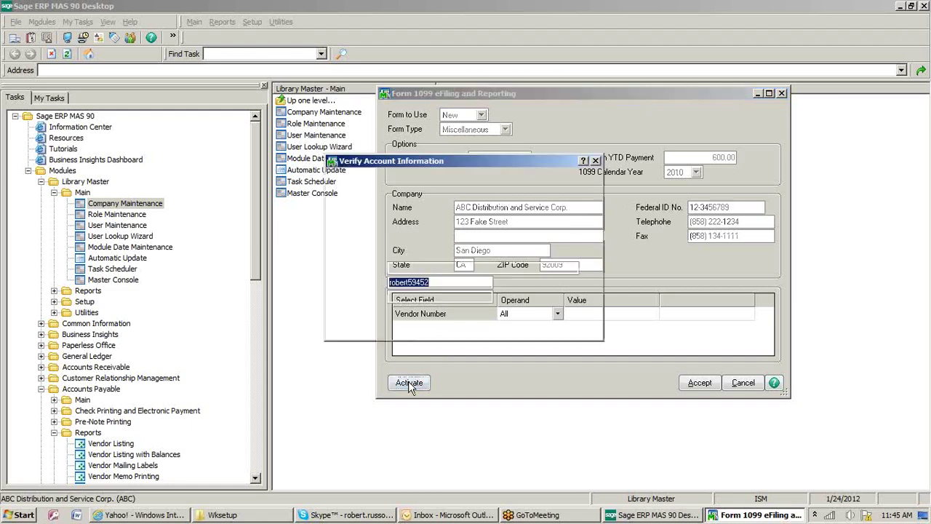
{"action": "left_click", "coordinate": [509, 329]}
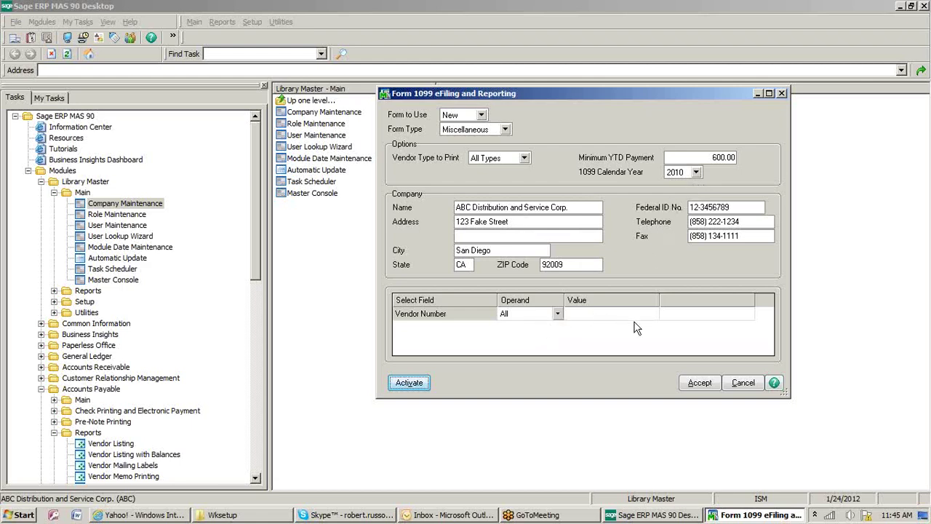
{"action": "left_click", "coordinate": [696, 383]}
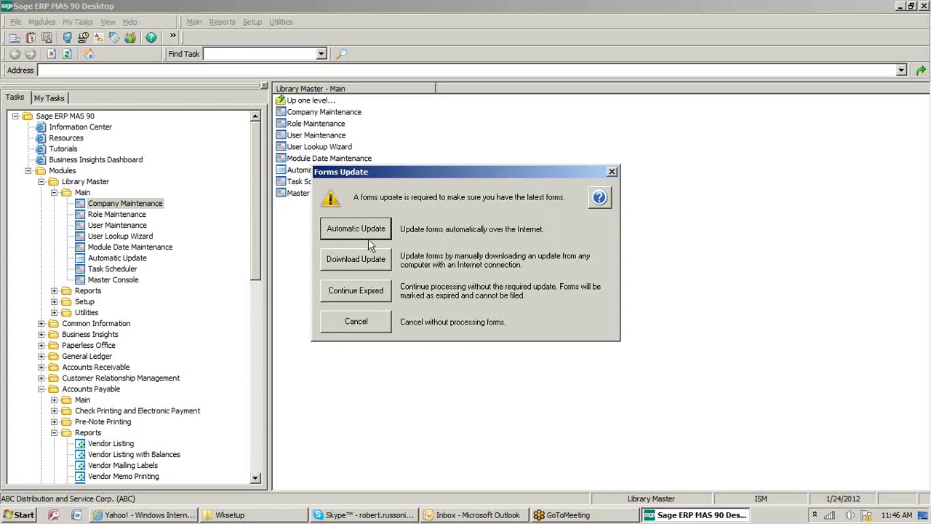
- Continue with expired forms and proceed past the 2010/2011 reporting period warning
{"action": "left_click", "coordinate": [359, 293]}
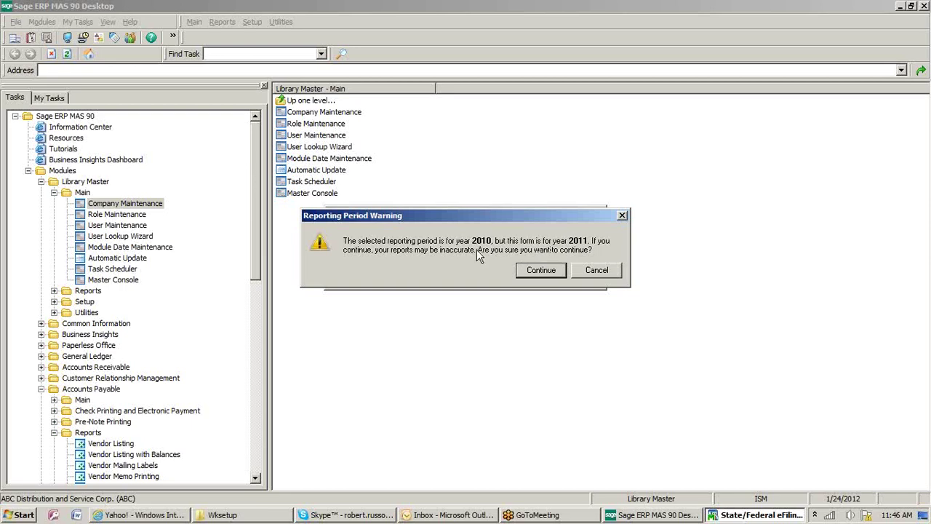
{"action": "left_click", "coordinate": [539, 271]}
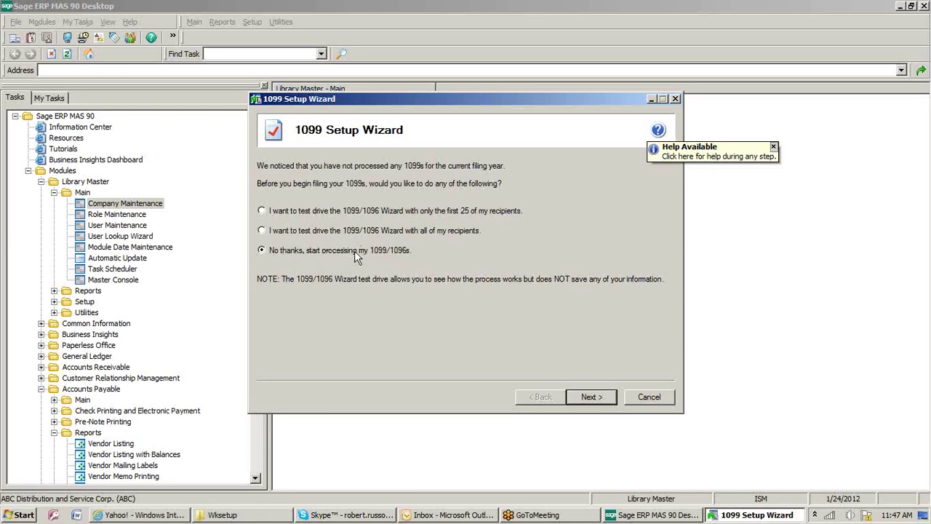
{"action": "left_click", "coordinate": [266, 234]}
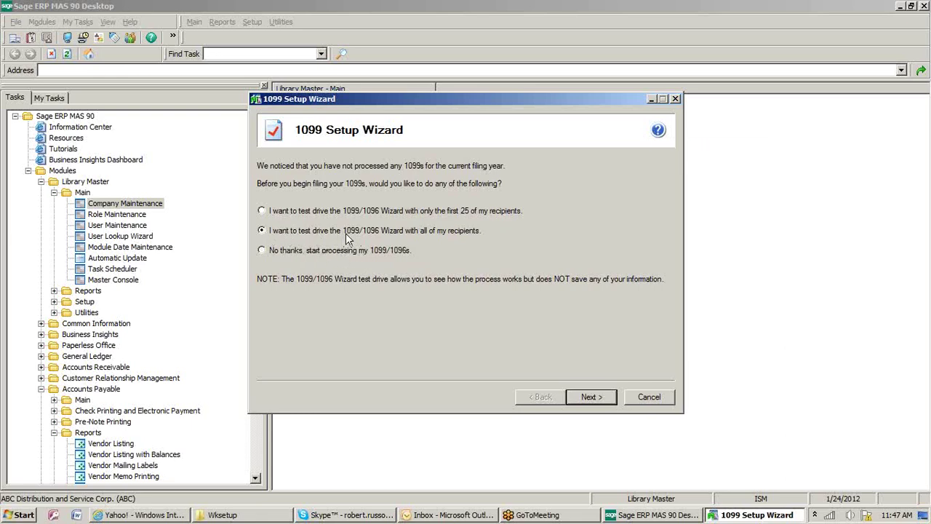
{"action": "left_click", "coordinate": [262, 252]}
{"action": "left_click", "coordinate": [262, 231]}
{"action": "left_click", "coordinate": [262, 250]}
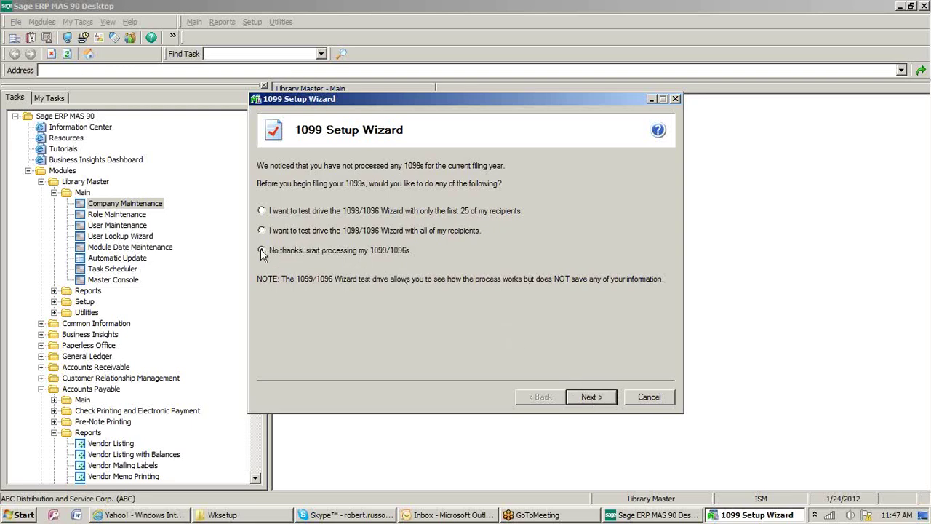
- Advance the 1099 Setup Wizard to the Payer TIN page with EIN as the number type
{"action": "left_click", "coordinate": [601, 397]}
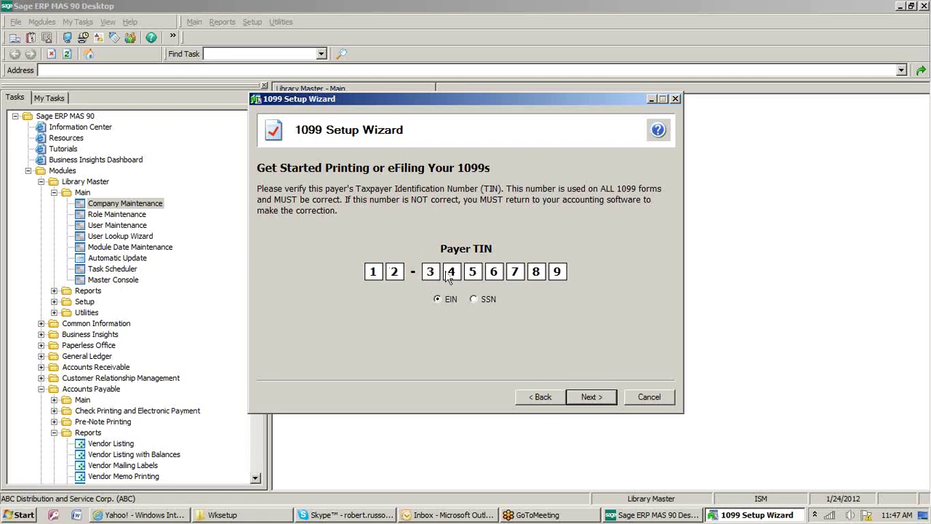
- Accept the payer TIN, check the payer contact name and title, and continue
{"action": "left_click", "coordinate": [596, 399]}
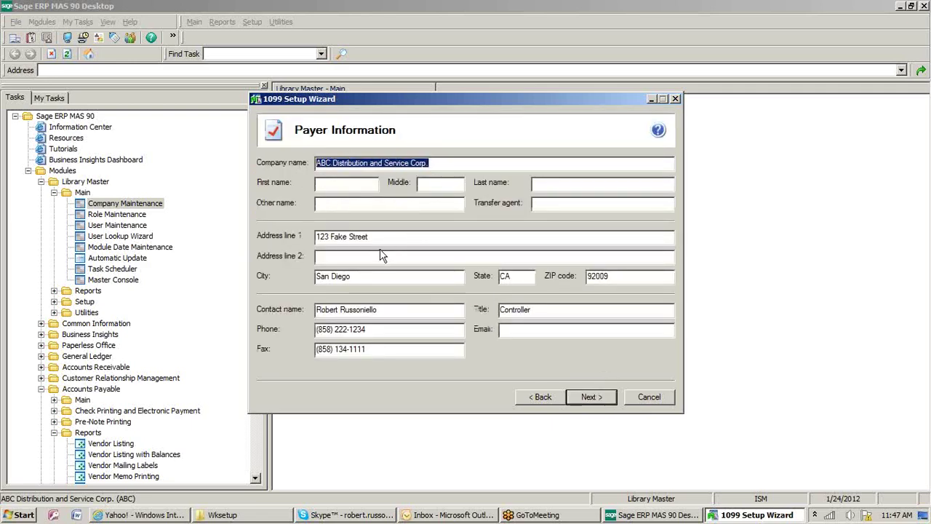
{"action": "left_click", "coordinate": [385, 309]}
{"action": "left_click_drag", "start_coordinate": [384, 309], "coordinate": [304, 310]}
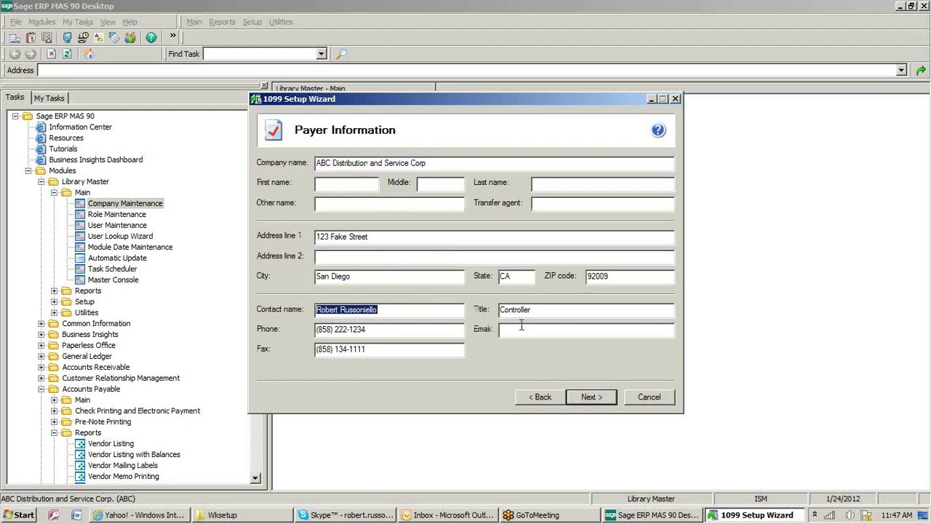
{"action": "left_click_drag", "start_coordinate": [544, 311], "coordinate": [497, 310]}
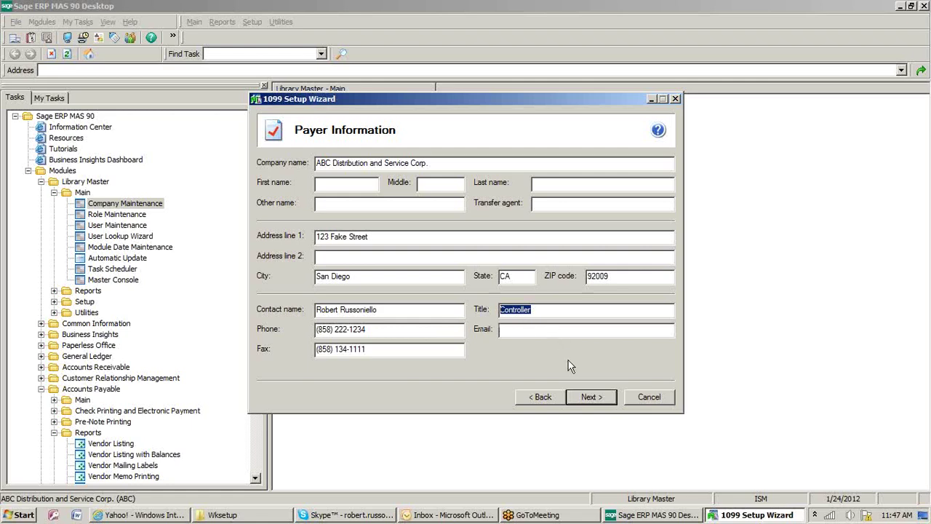
{"action": "left_click", "coordinate": [591, 396]}
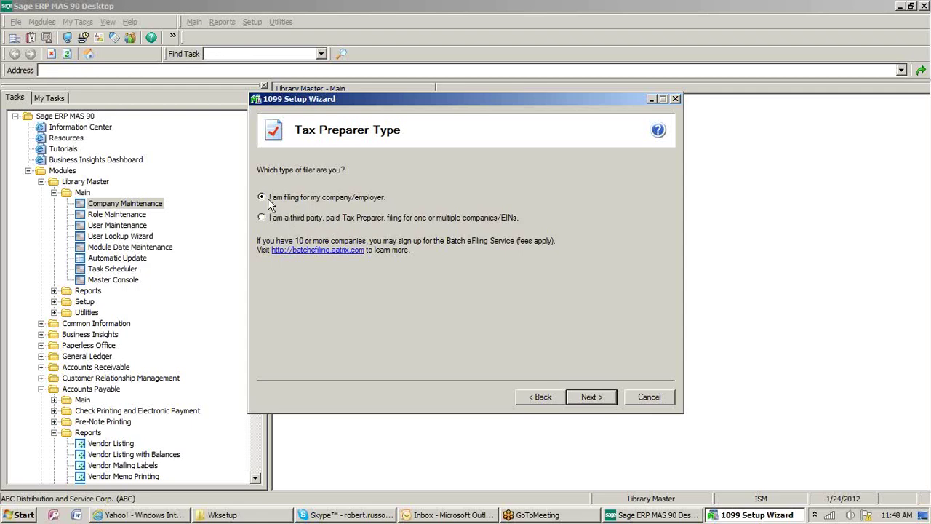
- Confirm filing for your own company and skip the empty state and local tax items
{"action": "left_click", "coordinate": [585, 397]}
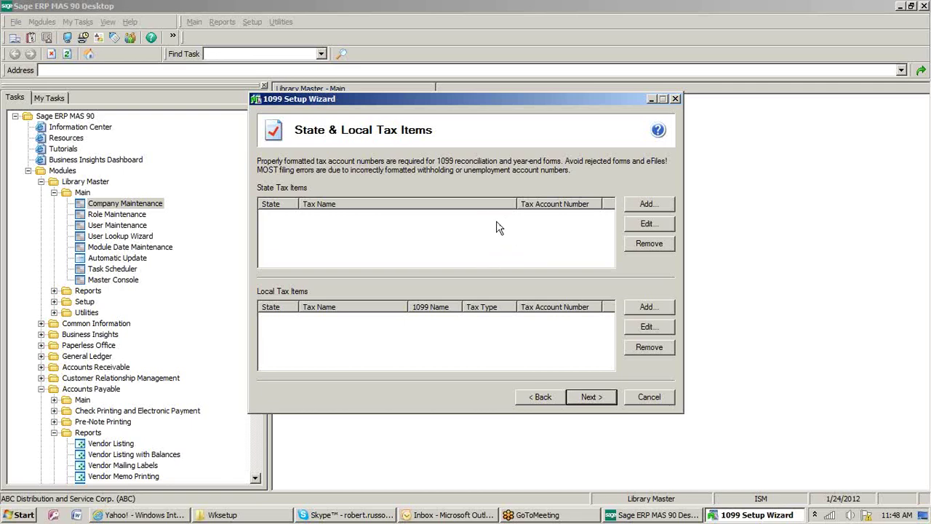
{"action": "left_click", "coordinate": [590, 397]}
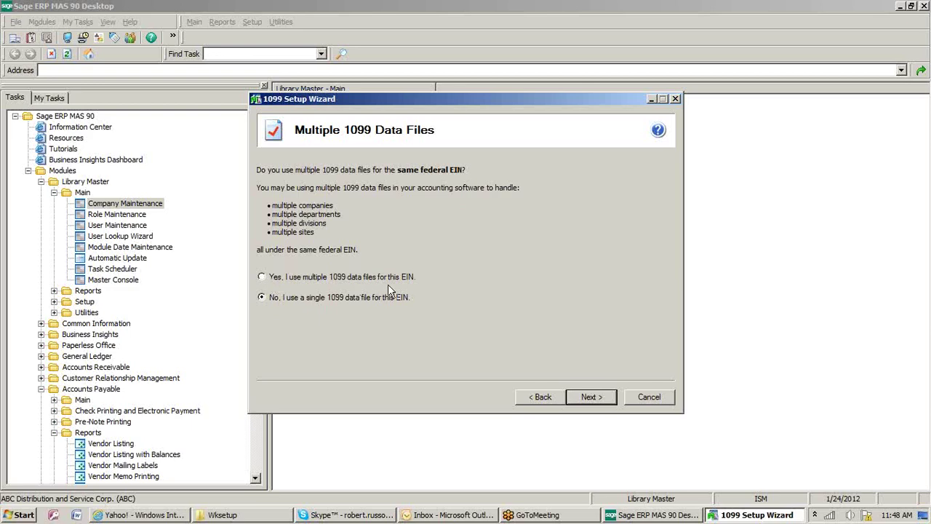
- Keep the single 1099 data file answer and finish the setup wizard
{"action": "left_click", "coordinate": [585, 391]}
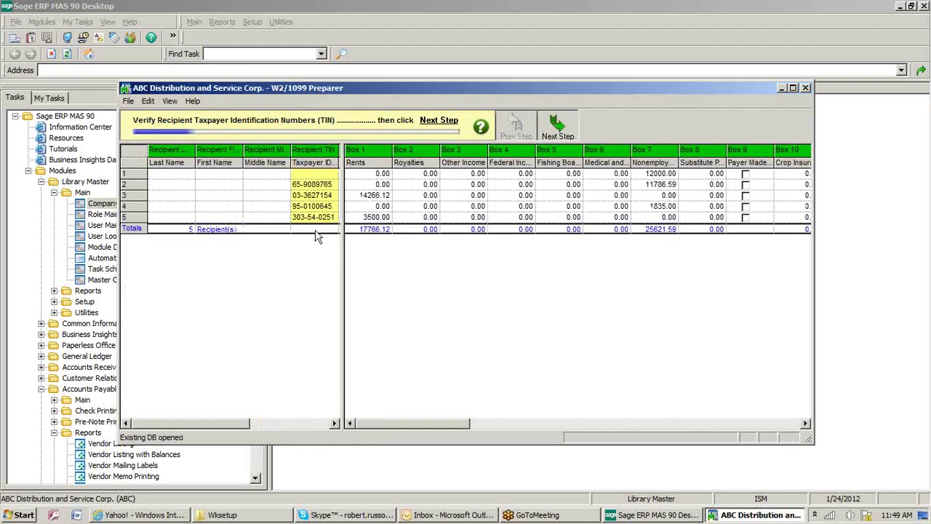
- Widen the pane to show TIN Flag, check recipient 1's TIN, and advance to the FEIN check
{"action": "left_click_drag", "start_coordinate": [341, 240], "coordinate": [389, 241]}
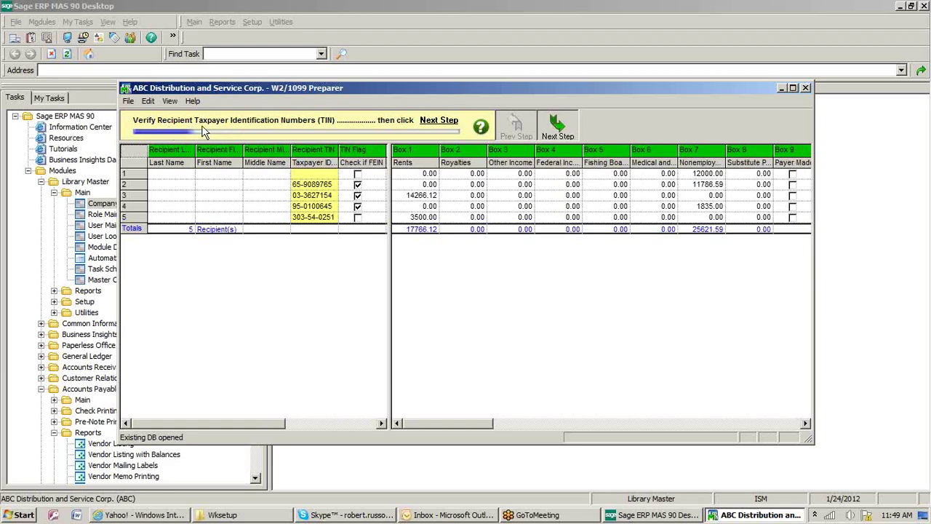
{"action": "left_click", "coordinate": [315, 176]}
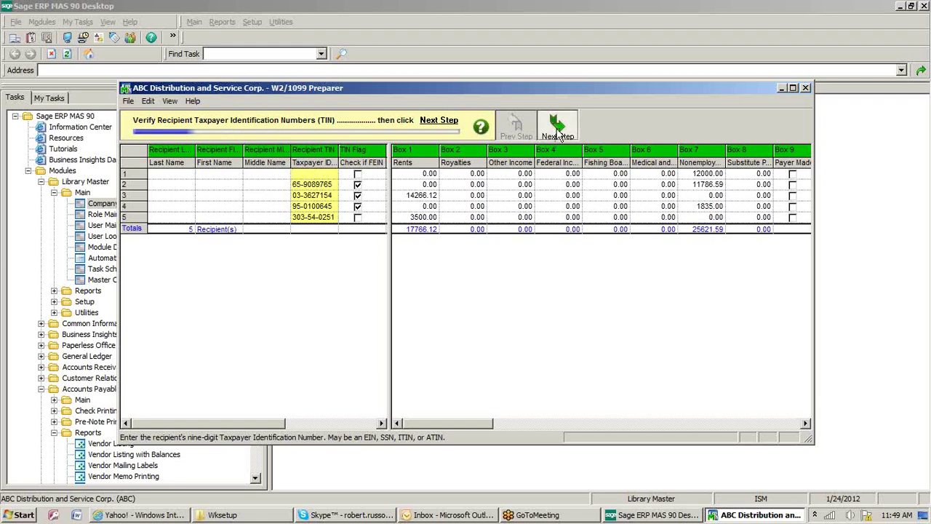
{"action": "left_click", "coordinate": [558, 133]}
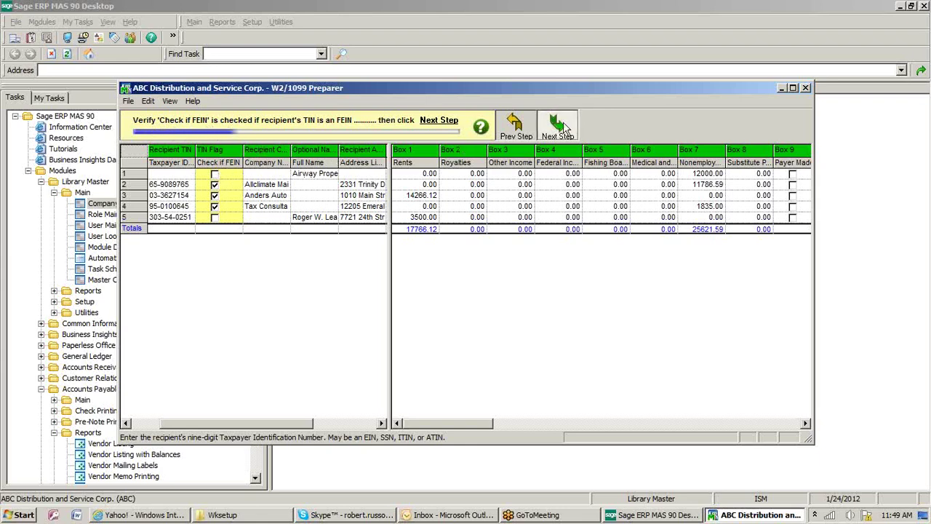
- Enter recipient 1's missing taxpayer ID, flag it as an FEIN, and advance to name and address verification
{"action": "left_click", "coordinate": [558, 129]}
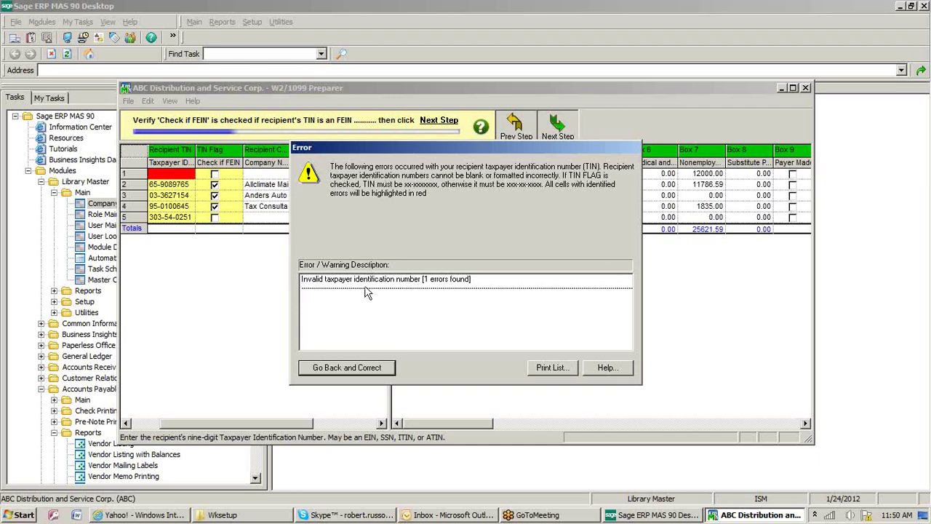
{"action": "left_click", "coordinate": [355, 367]}
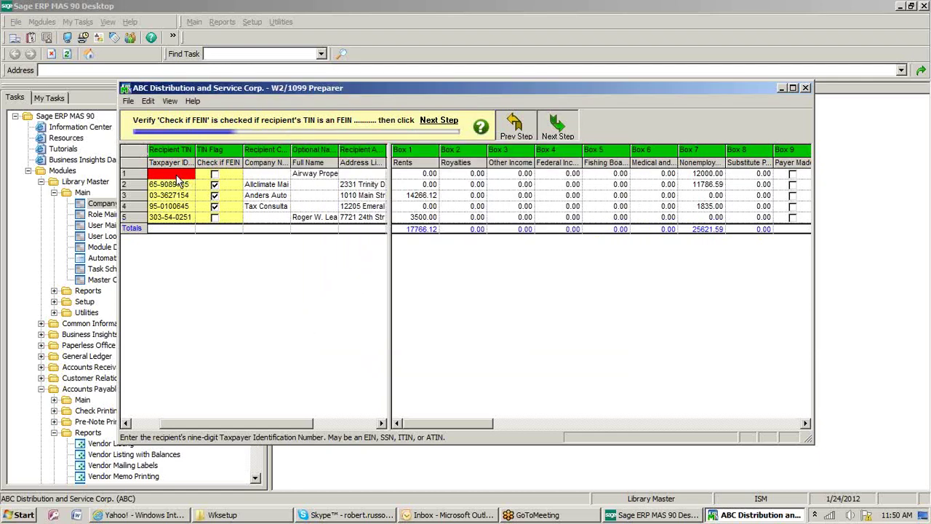
{"action": "key", "text": "Tab"}
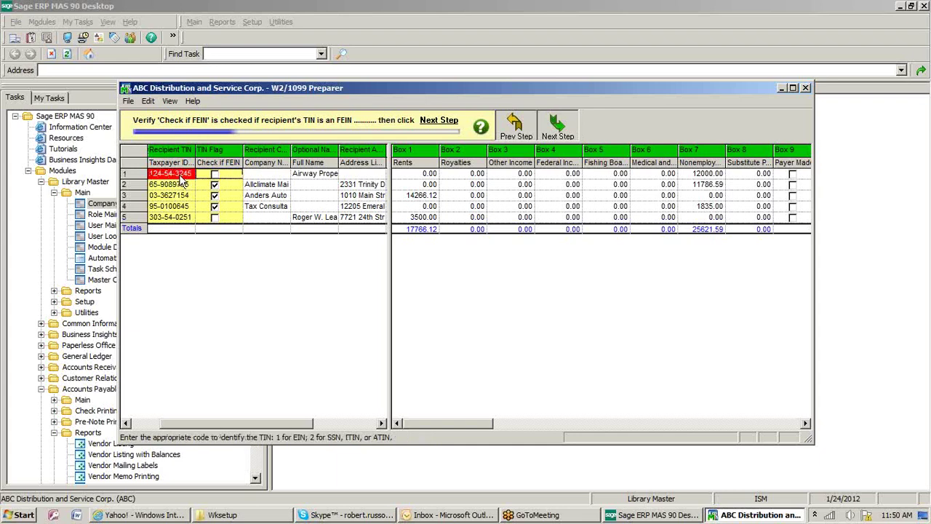
{"action": "key", "text": "1"}
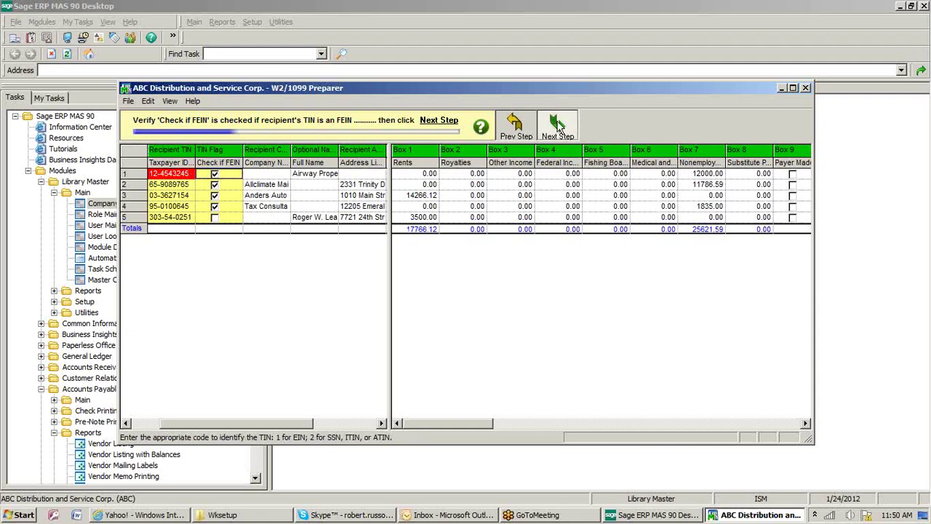
{"action": "left_click", "coordinate": [558, 125]}
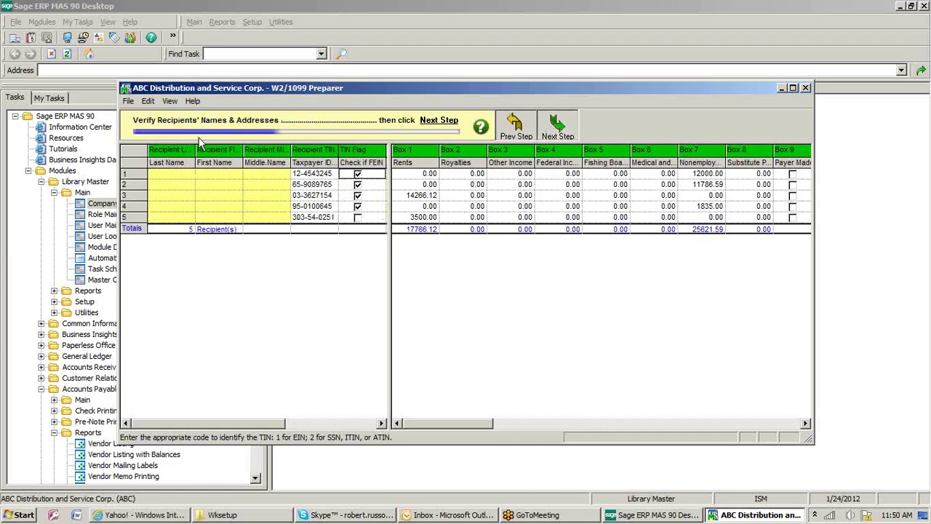
- Fill in recipient 1's blank first address line with a street address and advance to income box verification
{"action": "left_click", "coordinate": [180, 177]}
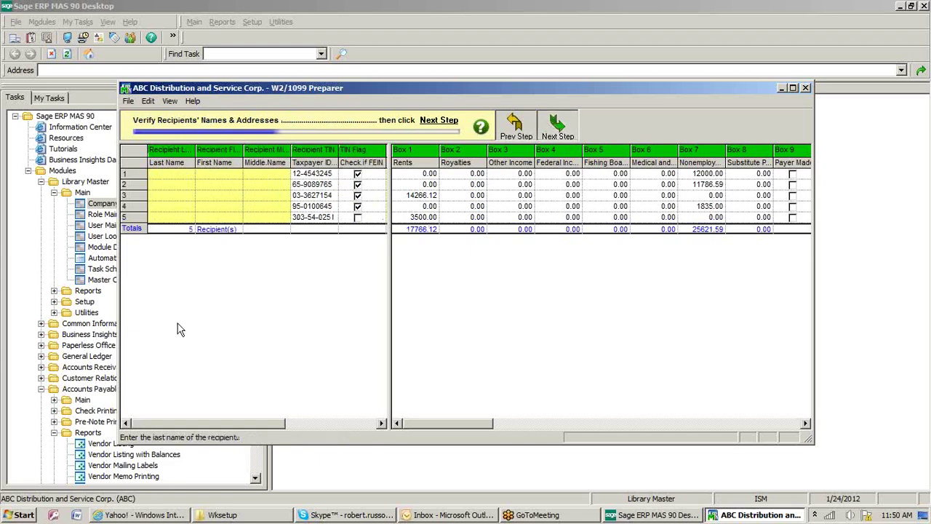
{"action": "left_click", "coordinate": [557, 124]}
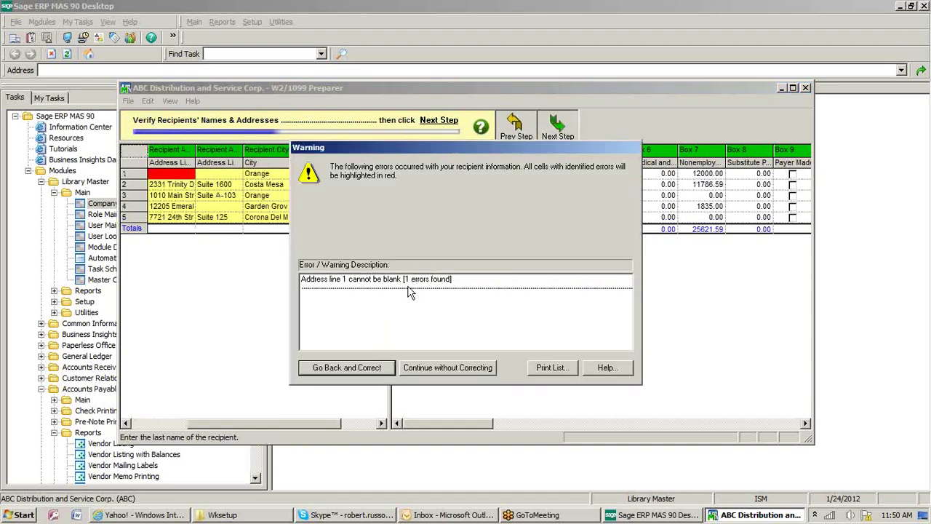
{"action": "left_click", "coordinate": [372, 367]}
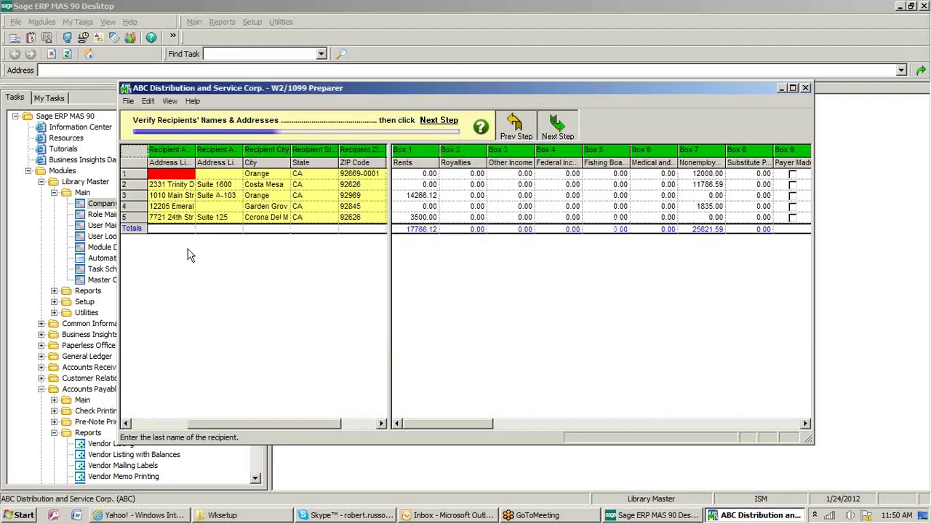
{"action": "left_click", "coordinate": [167, 174]}
{"action": "type", "text": "123"}
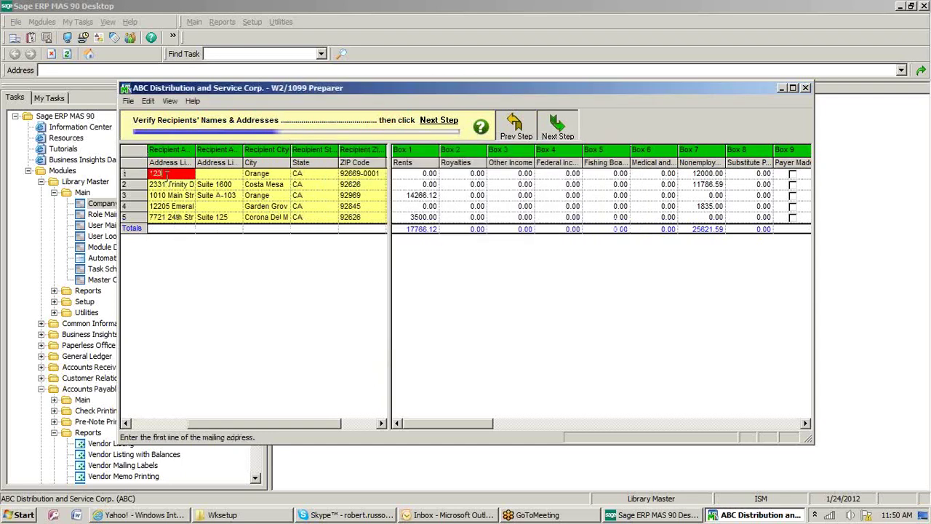
{"action": "type", "text": " Fake St"}
{"action": "key", "text": "Tab"}
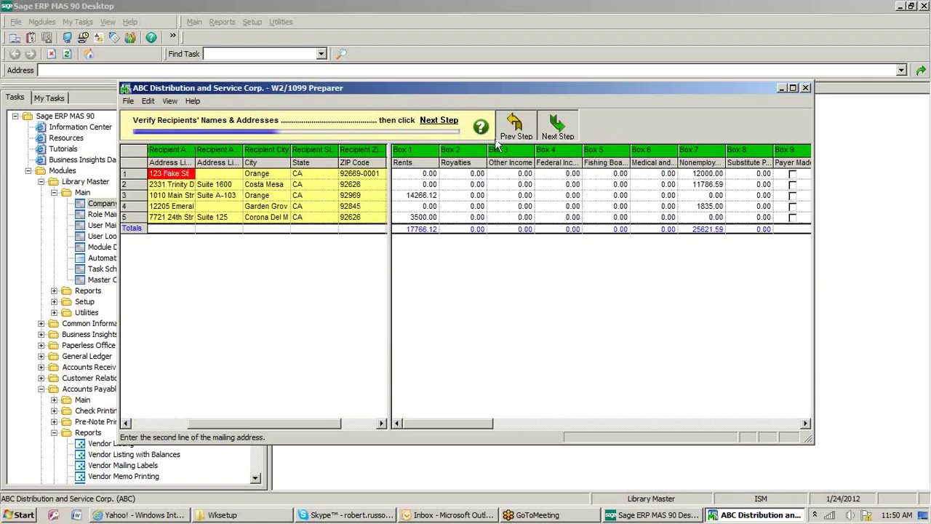
{"action": "left_click", "coordinate": [550, 134]}
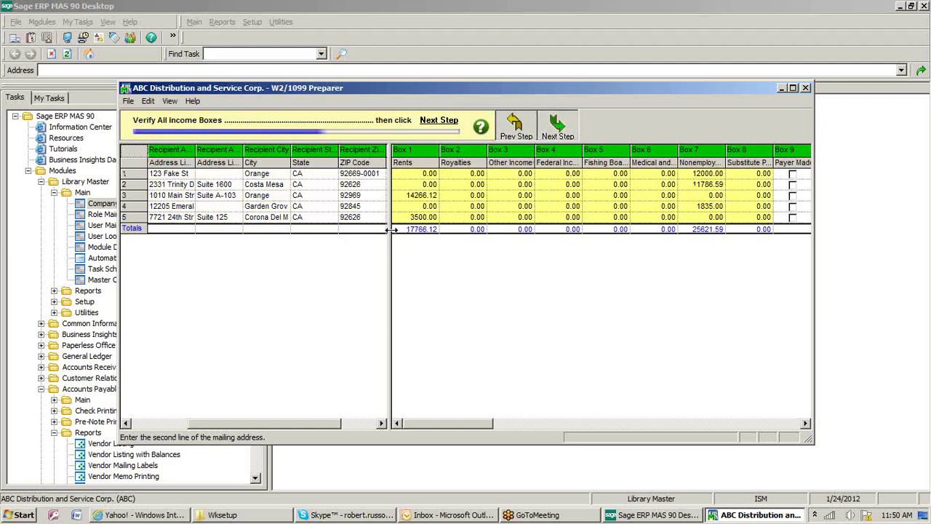
- Widen the preparer's left recipient grid pane and open Vendor Maintenance from Accounts Payable Main
{"action": "left_click_drag", "start_coordinate": [389, 230], "coordinate": [394, 230]}
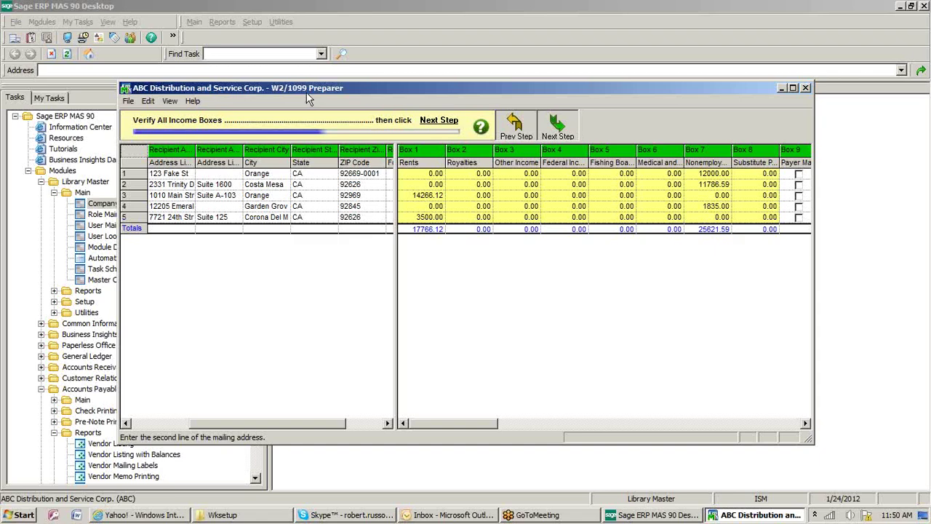
{"action": "left_click_drag", "start_coordinate": [313, 88], "coordinate": [404, 93]}
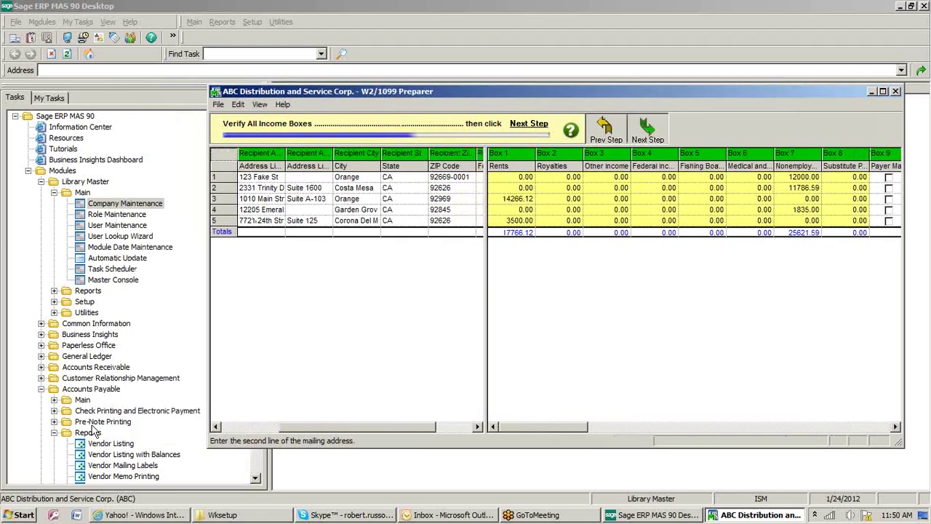
{"action": "left_click", "coordinate": [54, 399]}
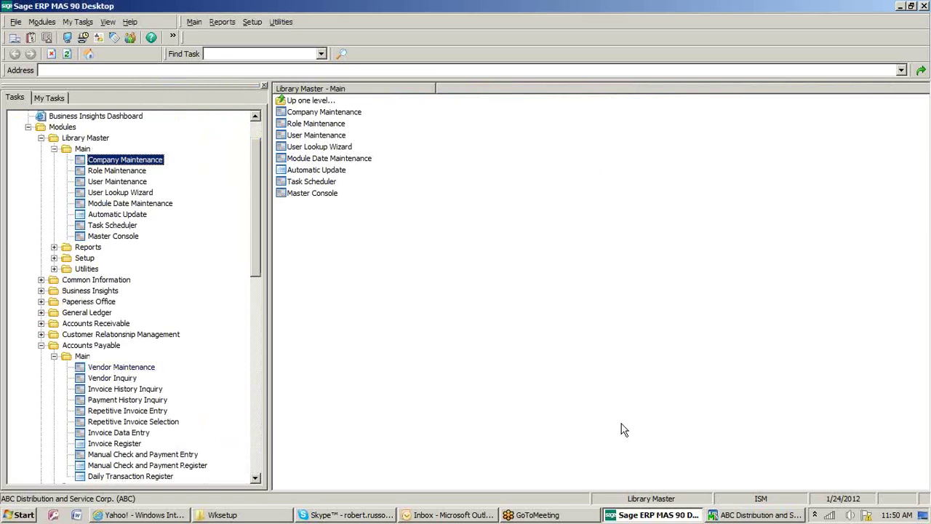
{"action": "left_click", "coordinate": [728, 514]}
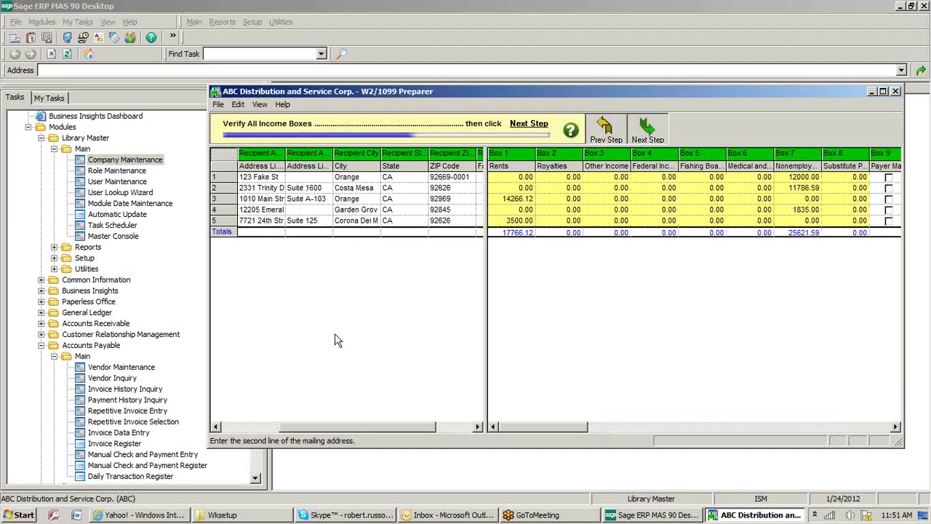
{"action": "left_click", "coordinate": [234, 427]}
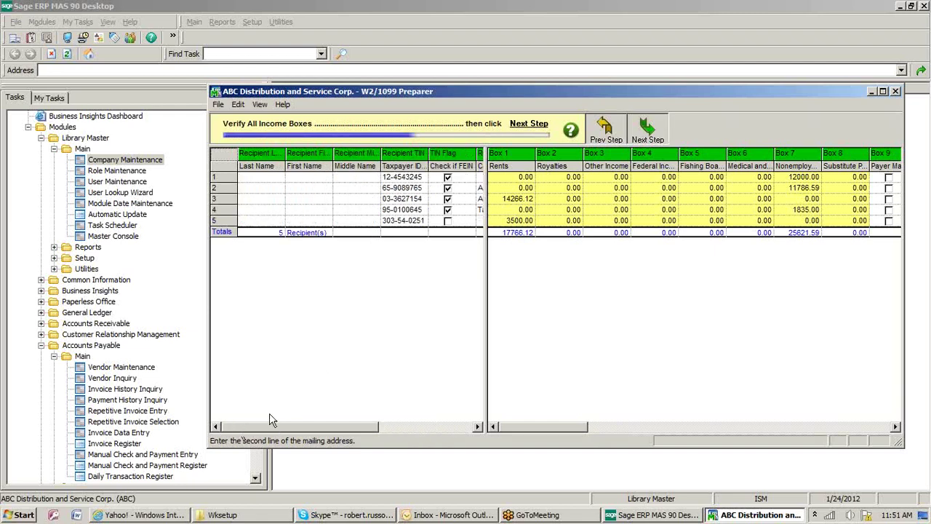
{"action": "left_click_drag", "start_coordinate": [485, 220], "coordinate": [504, 218]}
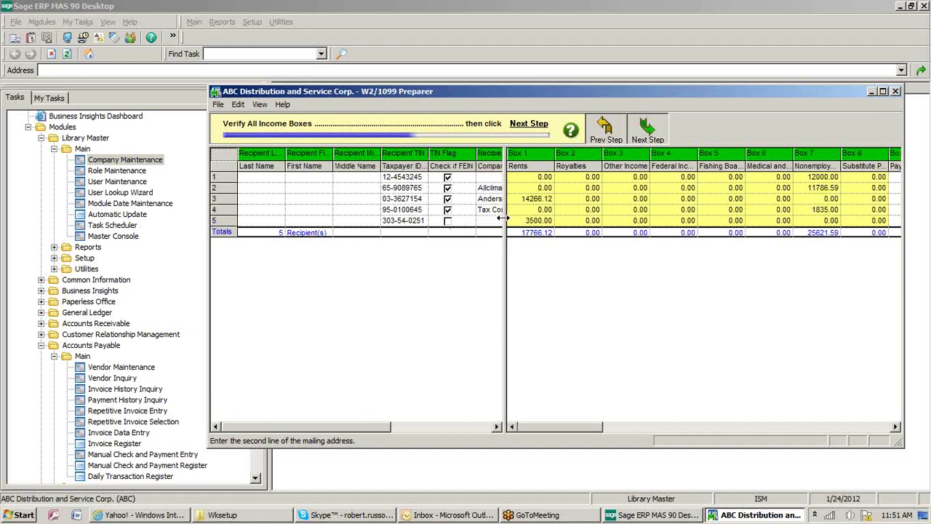
{"action": "left_click", "coordinate": [116, 368]}
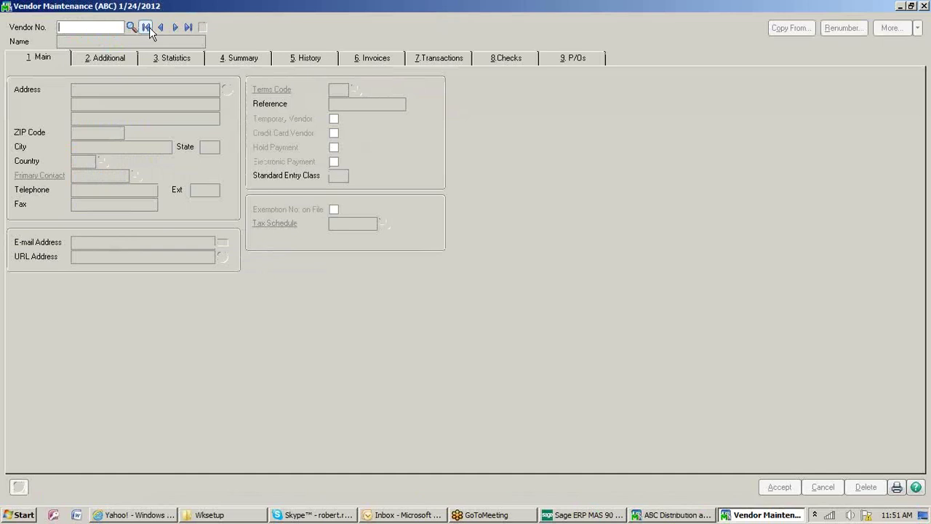
- On the first vendor record, Airway Property, enter a street address as the first address line, then return to the W2/1099 Preparer
{"action": "left_click", "coordinate": [149, 27]}
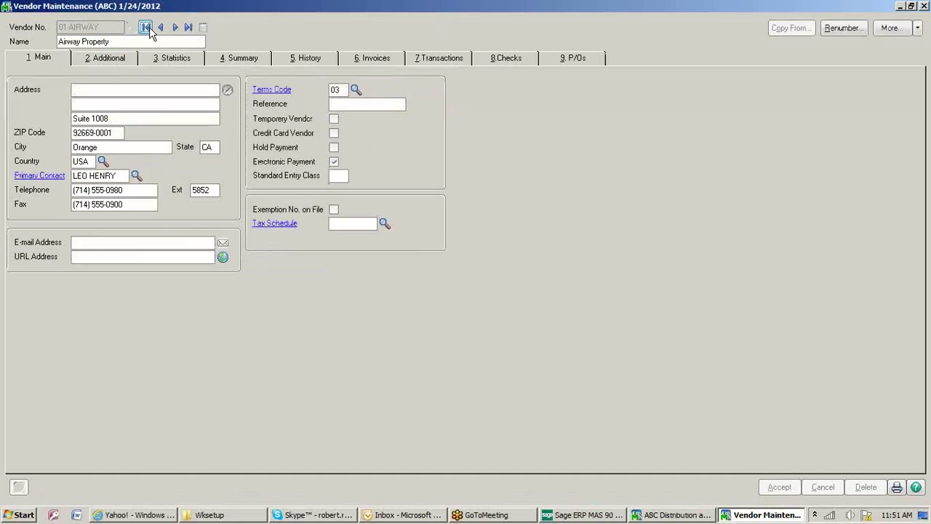
{"action": "left_click", "coordinate": [94, 89]}
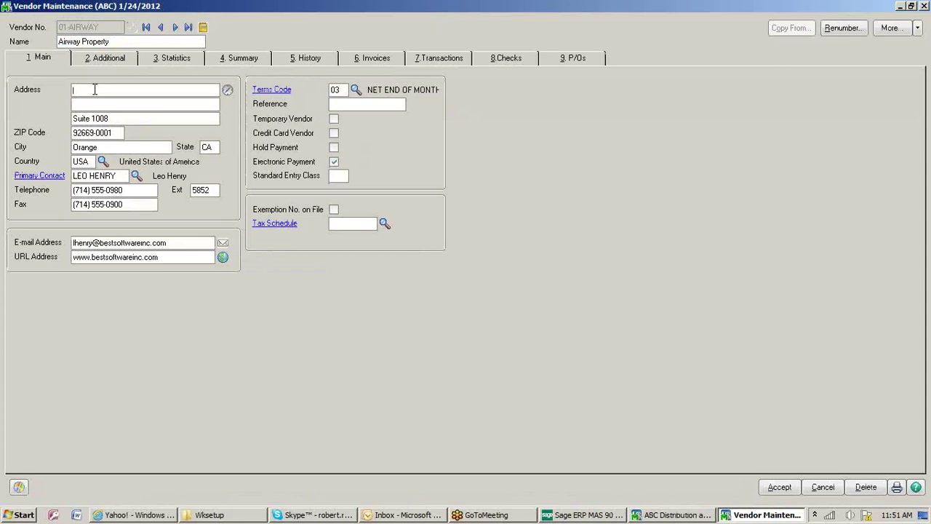
{"action": "key", "text": "Tab"}
{"action": "left_click", "coordinate": [670, 513]}
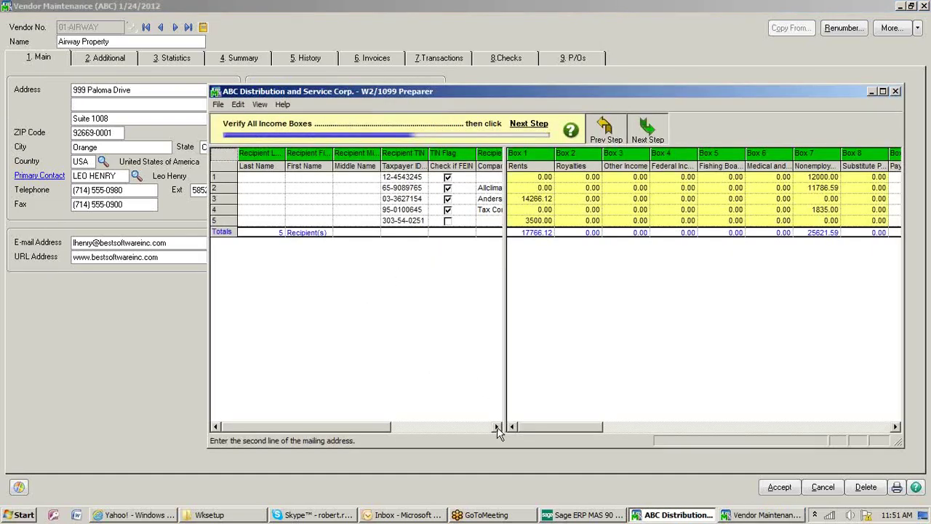
- Scroll the recipient grid through the address and ZIP columns, then move the preparer window down to uncover the vendor
{"action": "left_click", "coordinate": [497, 426]}
{"action": "left_click", "coordinate": [497, 426]}
{"action": "left_click", "coordinate": [496, 426]}
{"action": "left_click", "coordinate": [497, 426]}
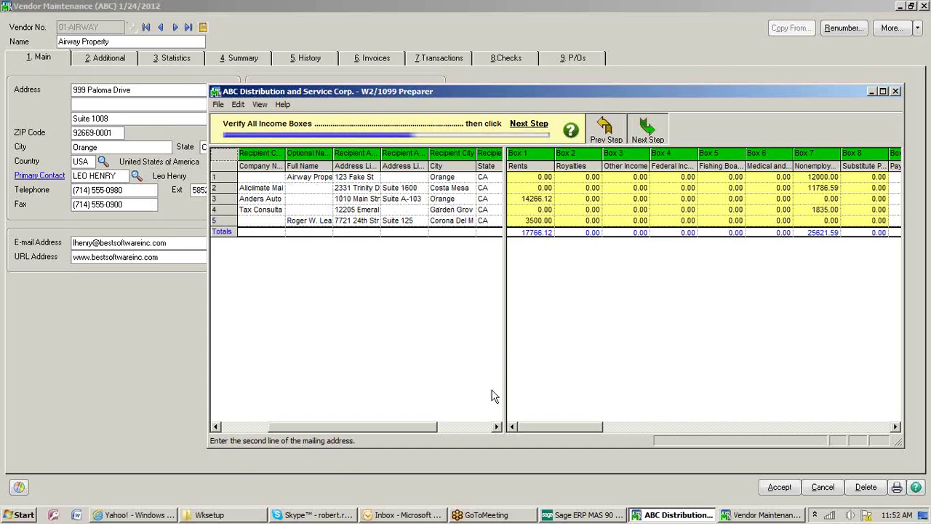
{"action": "left_click", "coordinate": [496, 426]}
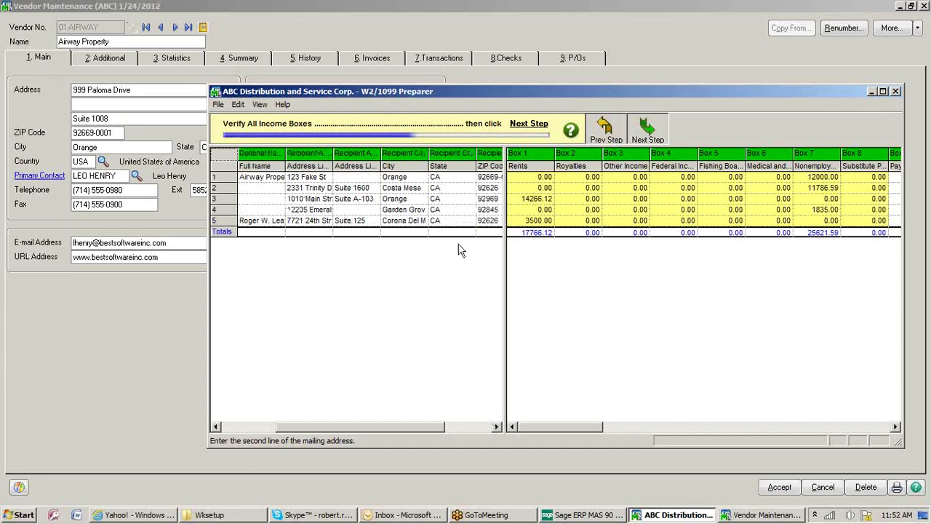
{"action": "left_click", "coordinate": [497, 427]}
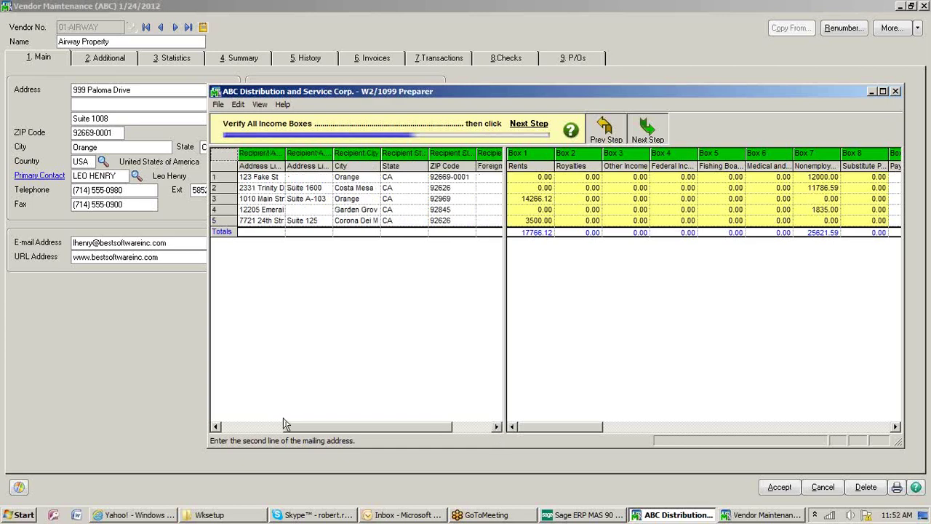
{"action": "left_click", "coordinate": [251, 427]}
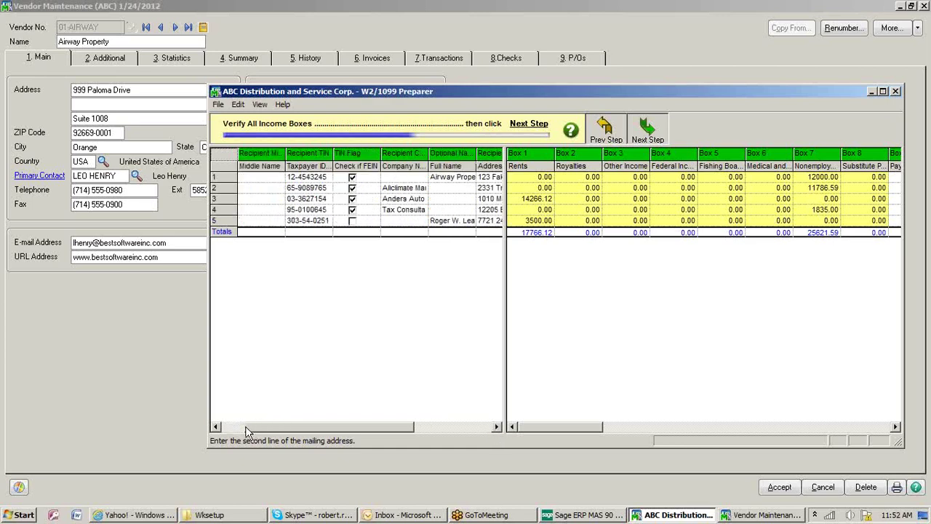
{"action": "left_click", "coordinate": [251, 426]}
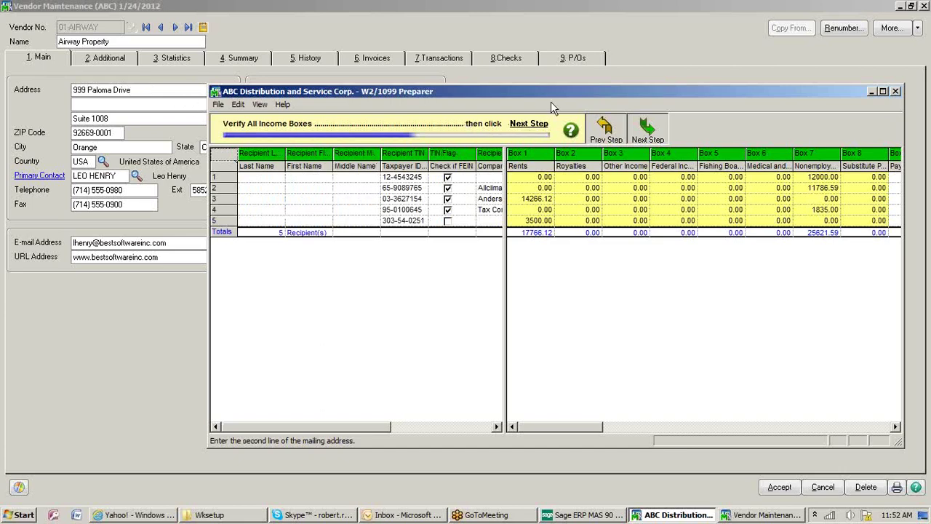
{"action": "left_click_drag", "start_coordinate": [550, 94], "coordinate": [528, 342]}
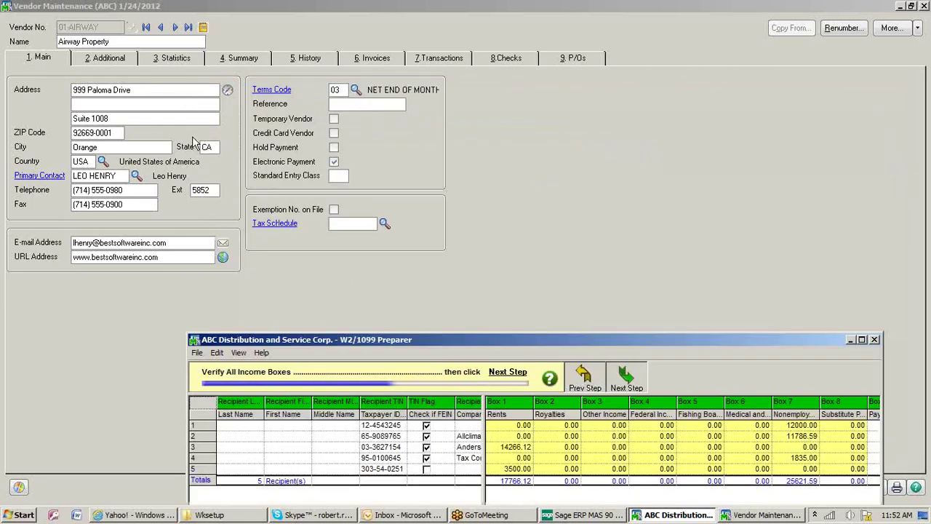
- On the Additional tab, enter the vendor's Social Security number and confirm vendor type Individual and form Miscellaneous
{"action": "left_click", "coordinate": [117, 60]}
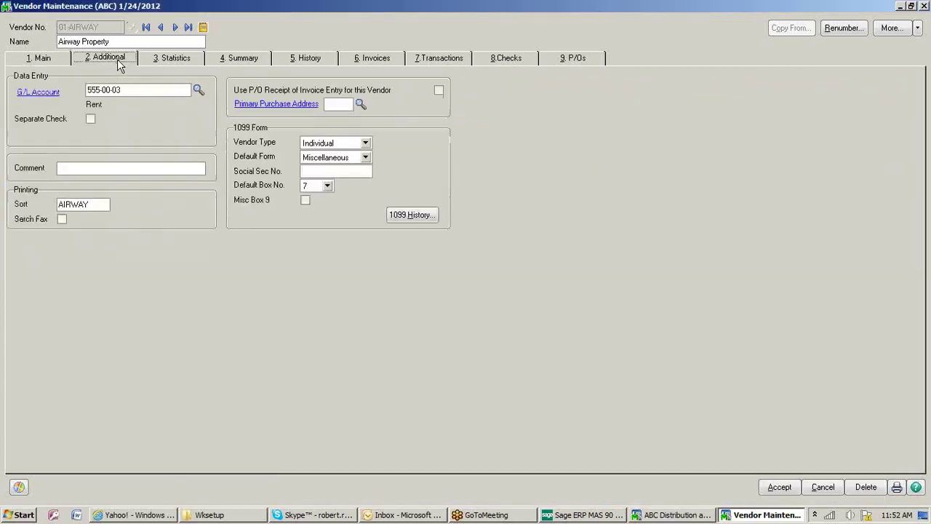
{"action": "left_click", "coordinate": [313, 170]}
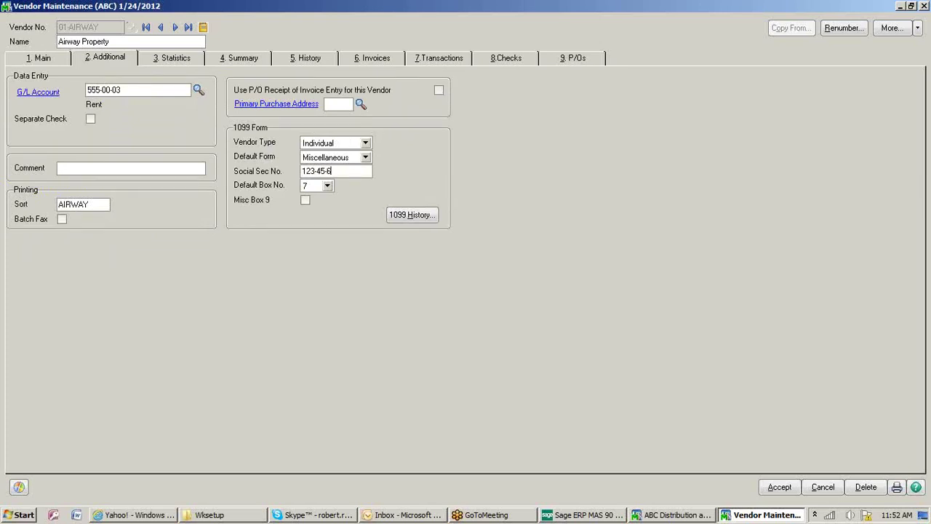
{"action": "left_click", "coordinate": [366, 145]}
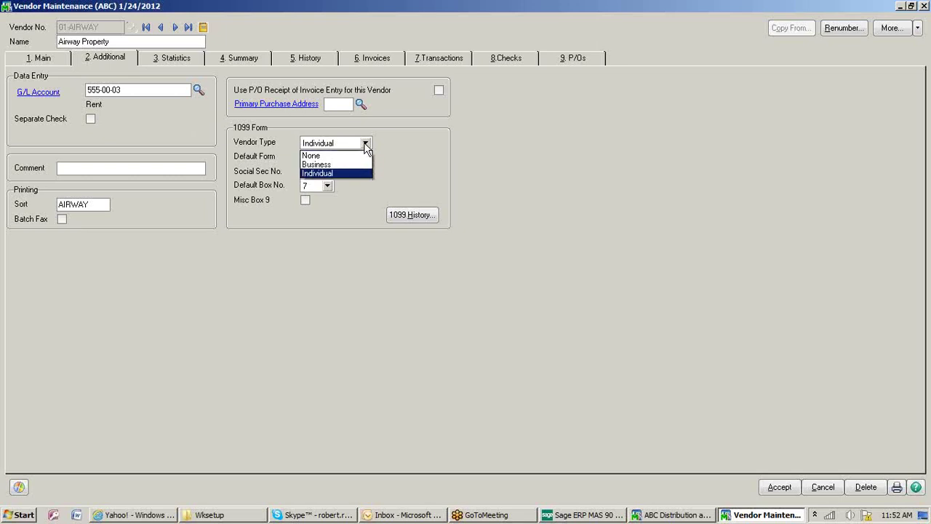
{"action": "left_click", "coordinate": [366, 145]}
{"action": "left_click", "coordinate": [366, 159]}
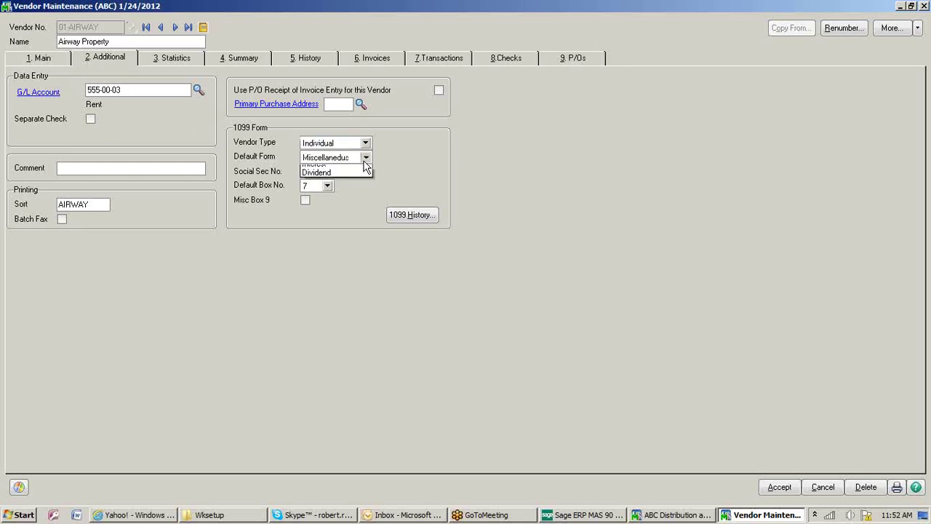
{"action": "left_click", "coordinate": [364, 163]}
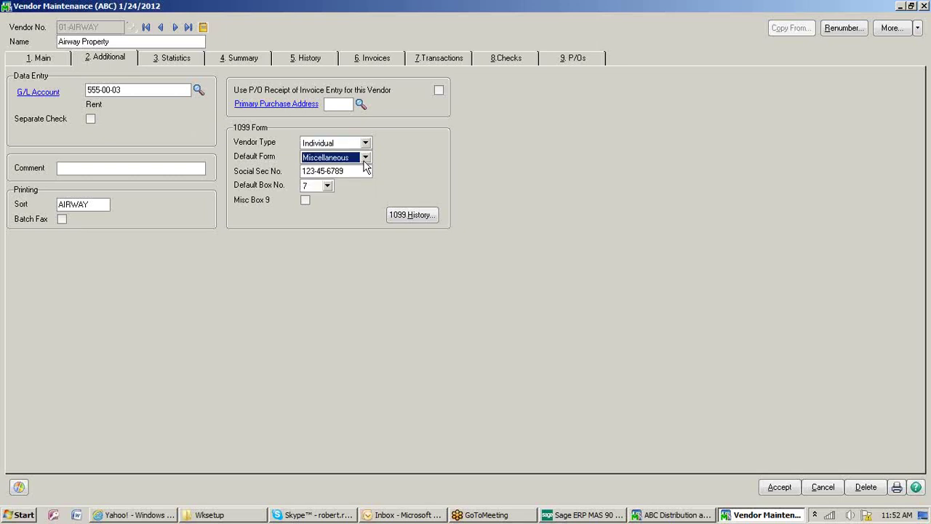
{"action": "left_click", "coordinate": [347, 173]}
{"action": "left_click_drag", "start_coordinate": [347, 173], "coordinate": [272, 175]}
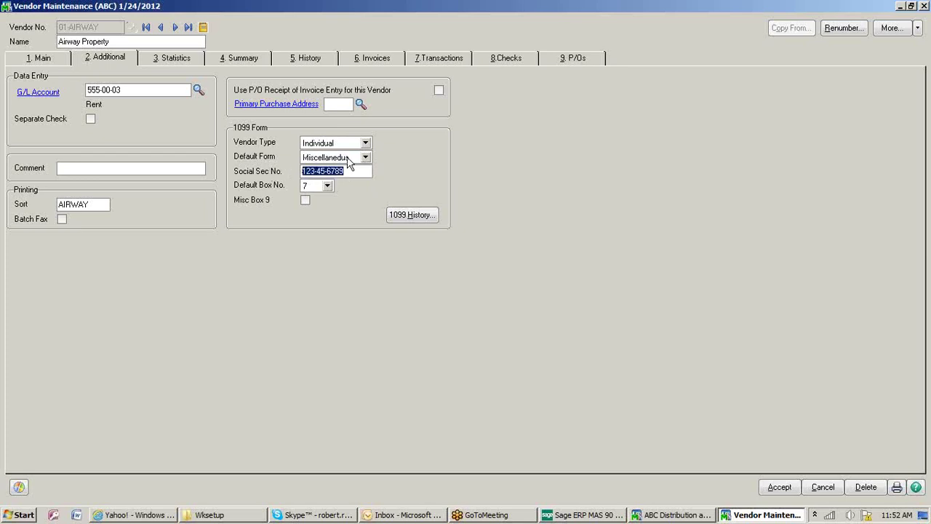
- Keep the vendor type as Individual and default box 7, then request the 1099 history
{"action": "left_click", "coordinate": [365, 144]}
{"action": "left_click", "coordinate": [359, 165]}
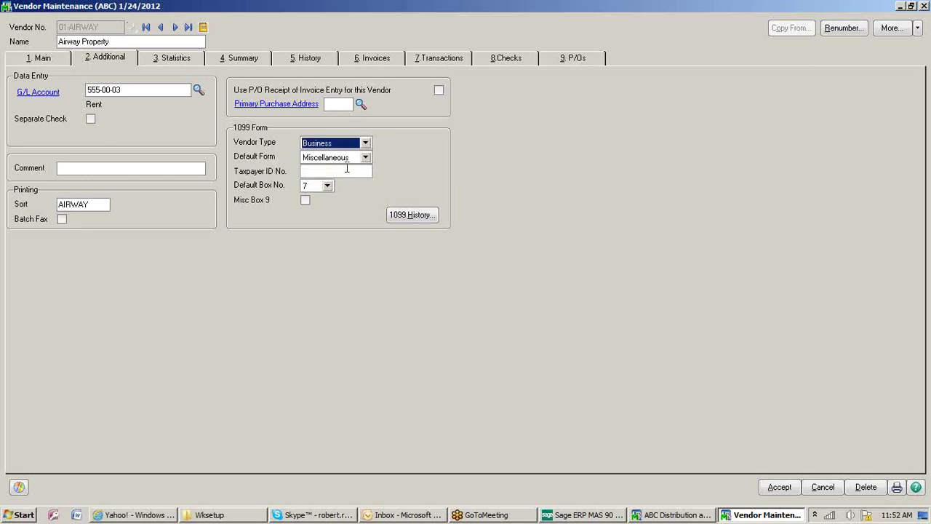
{"action": "left_click", "coordinate": [365, 144]}
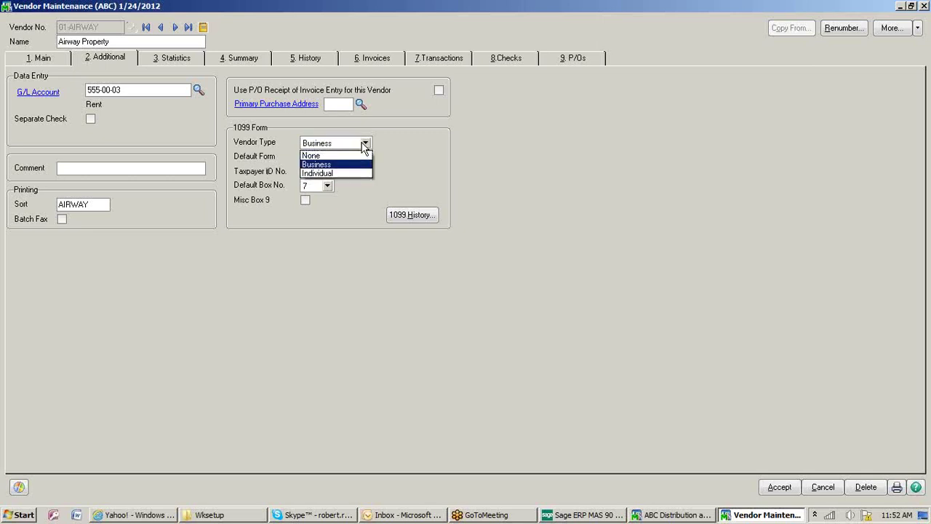
{"action": "left_click", "coordinate": [356, 172]}
{"action": "left_click_drag", "start_coordinate": [349, 170], "coordinate": [284, 173]}
{"action": "left_click", "coordinate": [320, 187]}
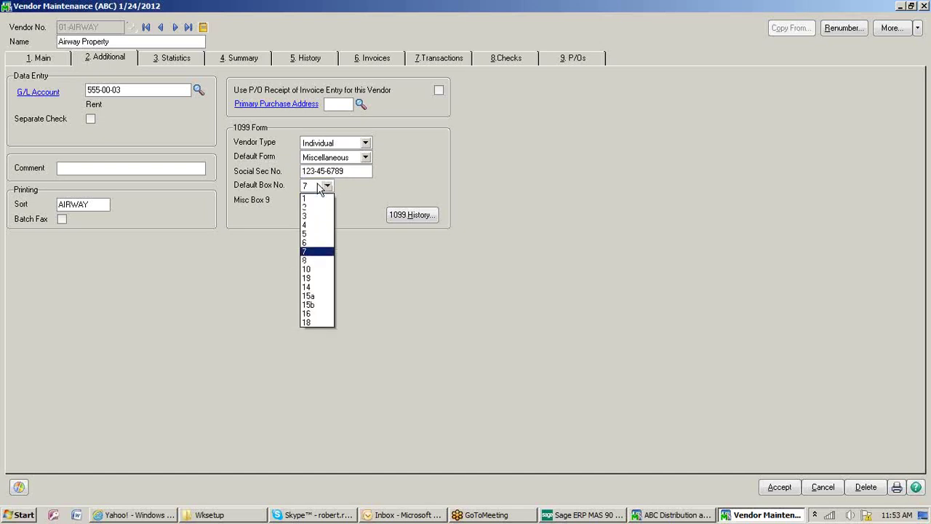
{"action": "left_click", "coordinate": [321, 187]}
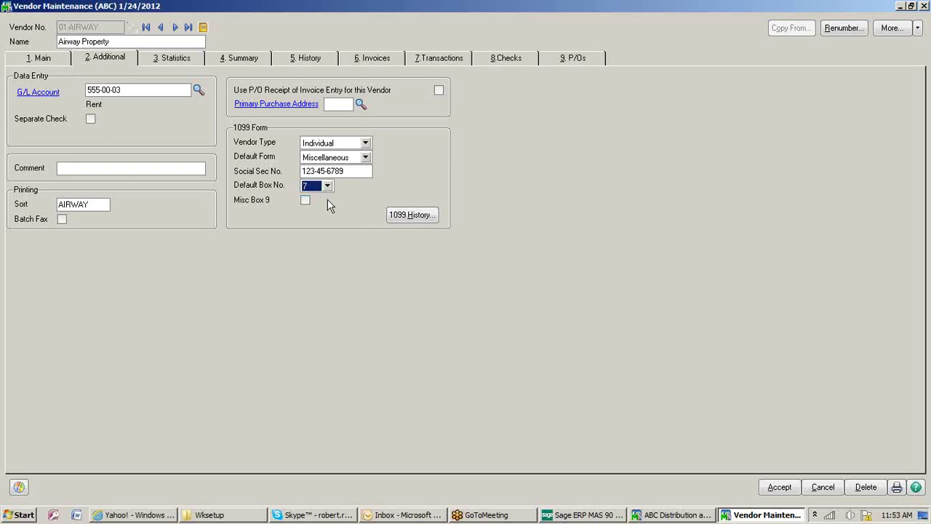
{"action": "left_click", "coordinate": [401, 216]}
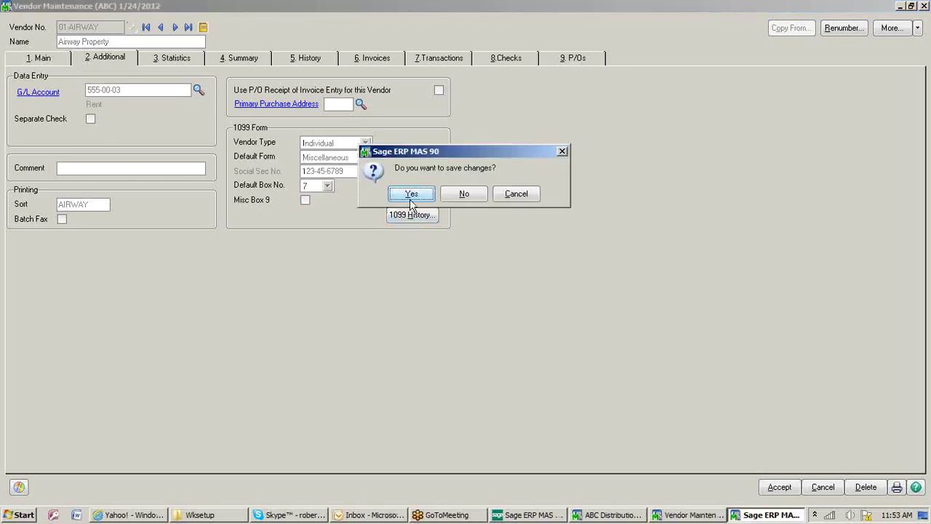
- Save the vendor changes and review 2010's 1099 history, box 7 Nonemployee 12,000.00, before closing it
{"action": "left_click", "coordinate": [409, 198]}
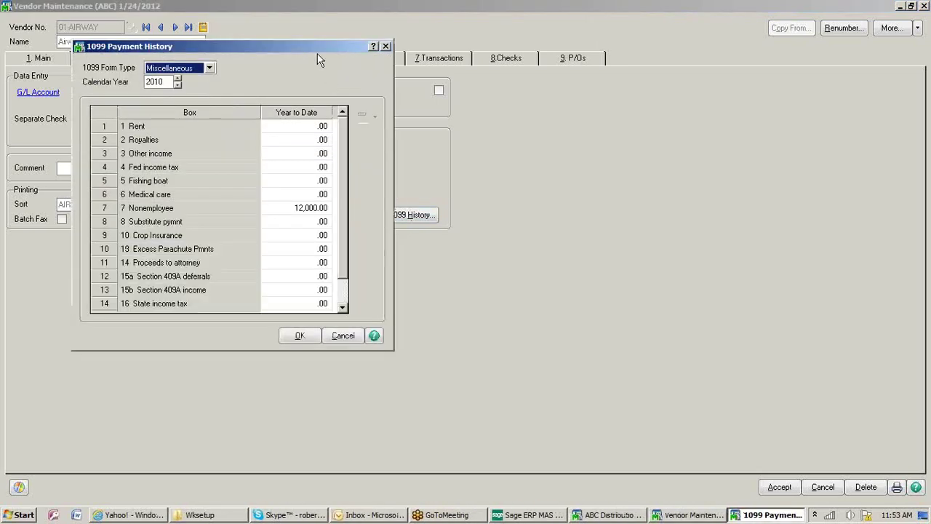
{"action": "left_click_drag", "start_coordinate": [316, 45], "coordinate": [763, 83]}
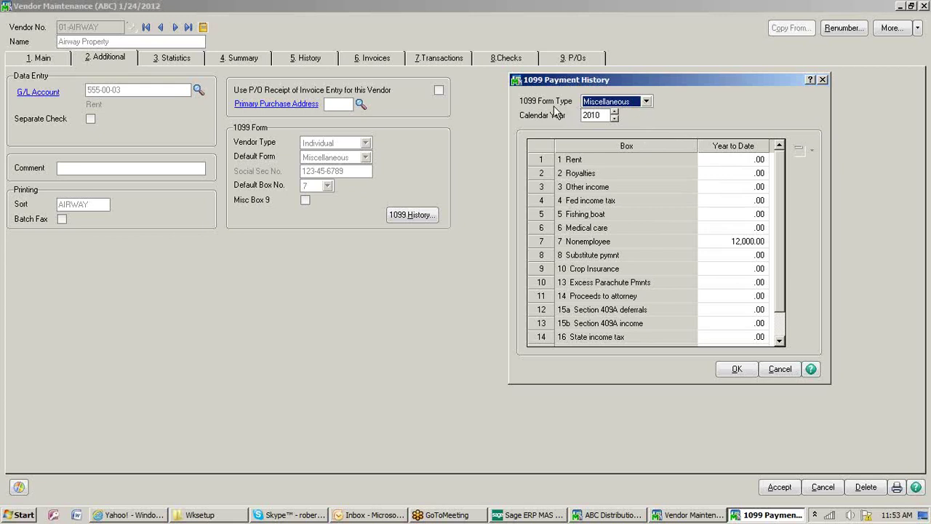
{"action": "left_click", "coordinate": [599, 115]}
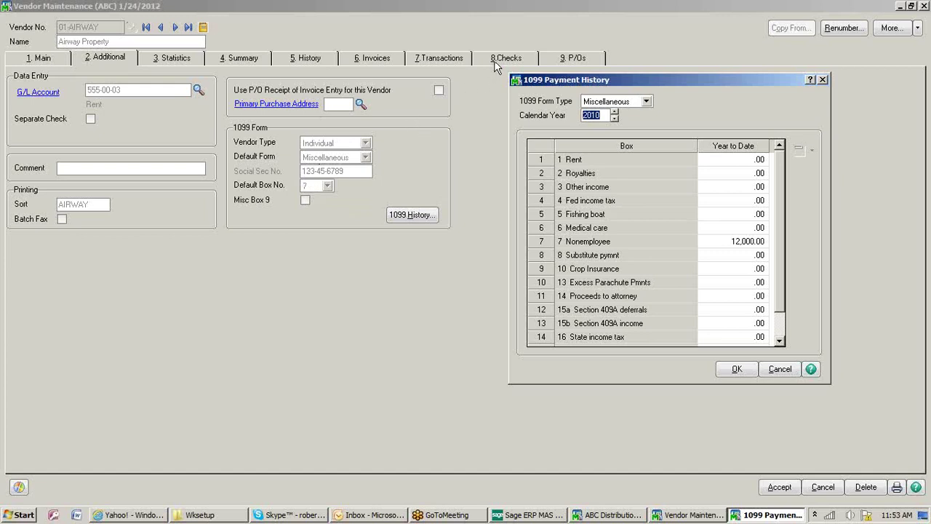
{"action": "left_click", "coordinate": [736, 242]}
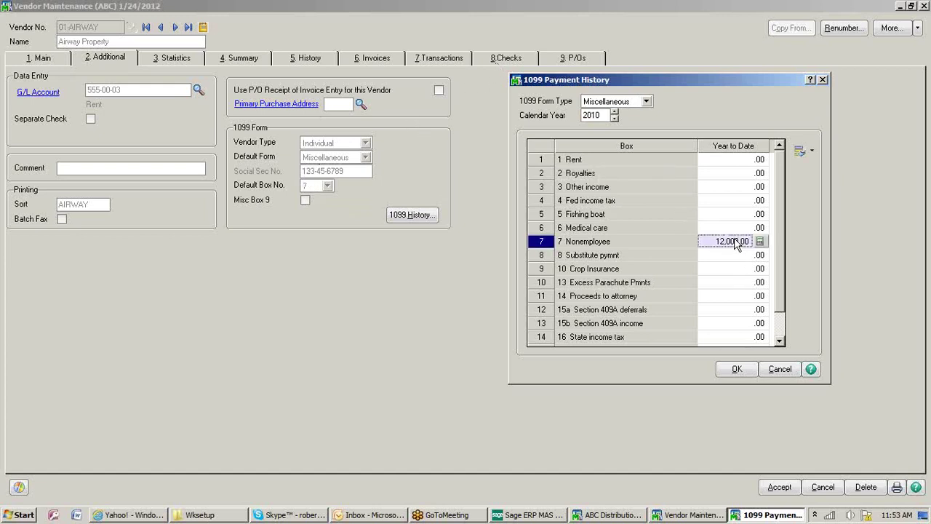
{"action": "left_click", "coordinate": [736, 256]}
{"action": "left_click", "coordinate": [735, 268]}
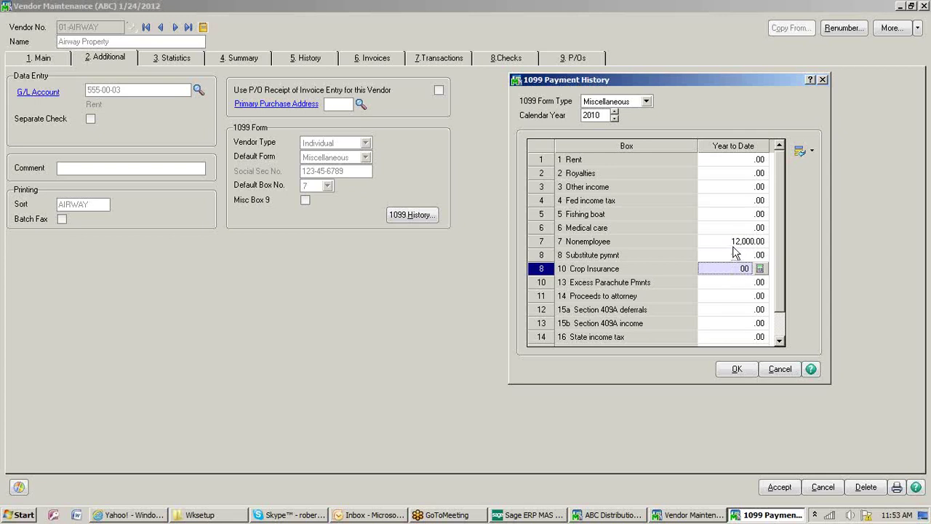
{"action": "left_click", "coordinate": [732, 244]}
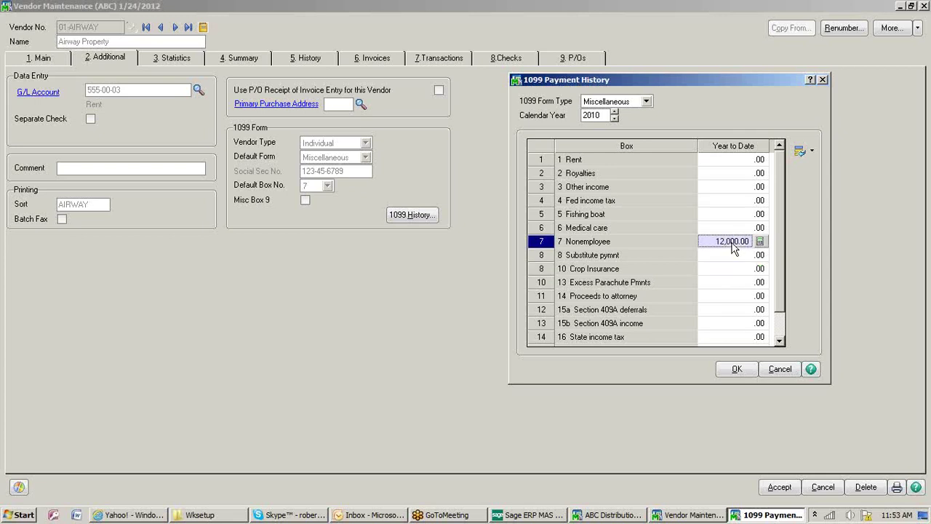
{"action": "left_click", "coordinate": [823, 80]}
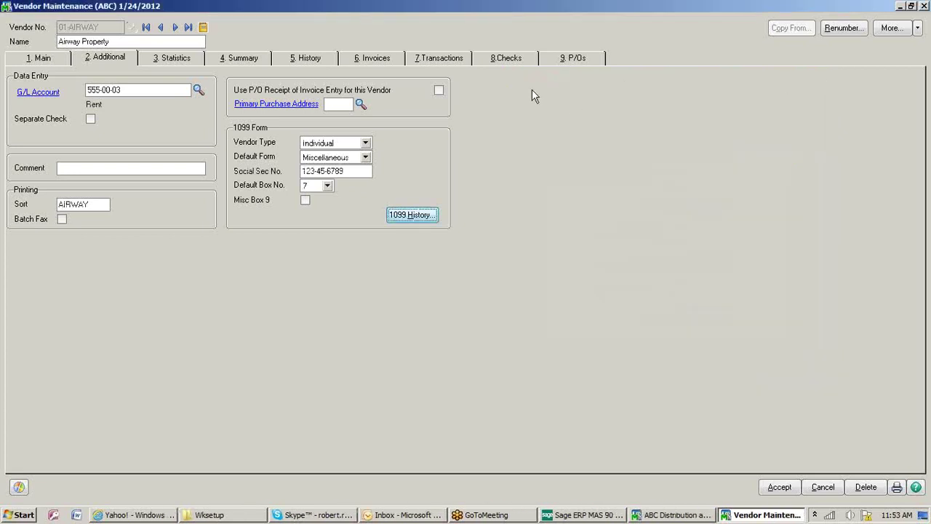
- Review Airway Property's checks, including manual 001721 for 28,500.00, then open its 1099 payment history again
{"action": "left_click", "coordinate": [497, 61]}
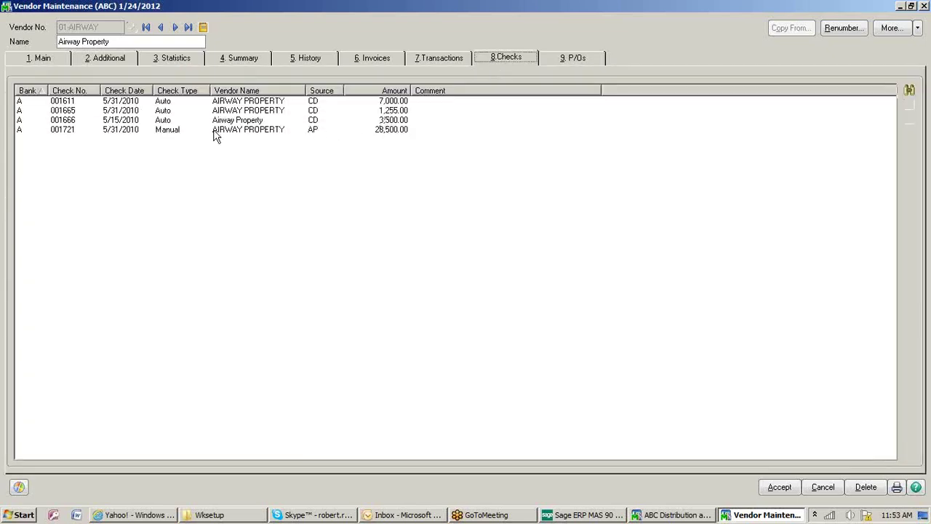
{"action": "left_click", "coordinate": [397, 131]}
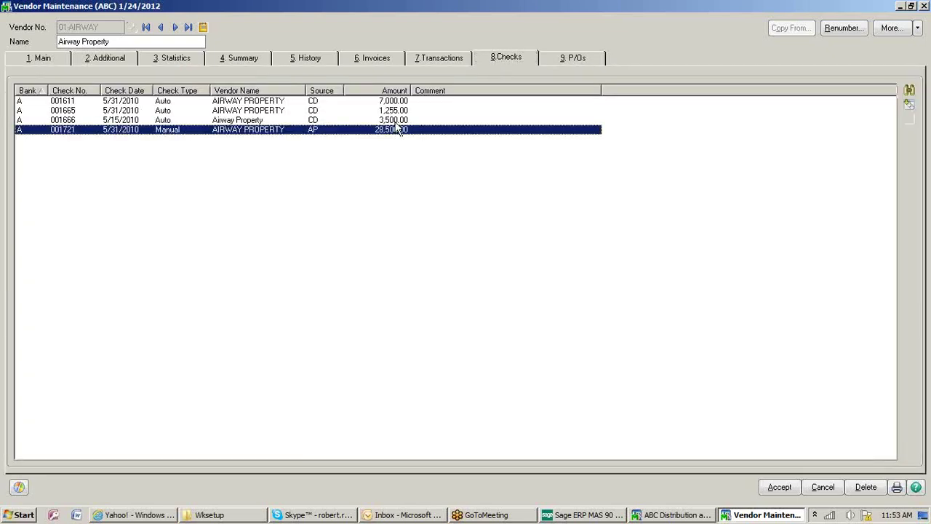
{"action": "left_click", "coordinate": [396, 122]}
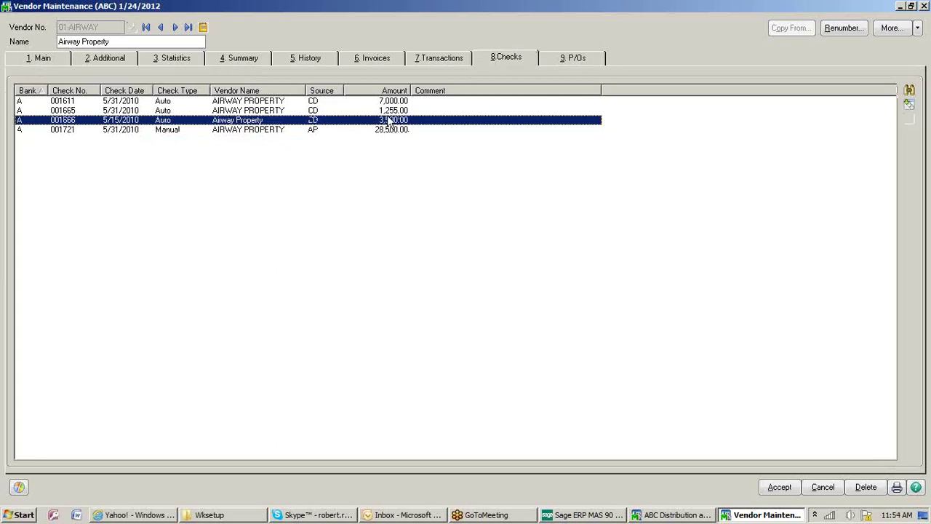
{"action": "left_click", "coordinate": [387, 101]}
{"action": "left_click", "coordinate": [389, 111]}
{"action": "left_click", "coordinate": [388, 121]}
{"action": "left_click", "coordinate": [389, 131]}
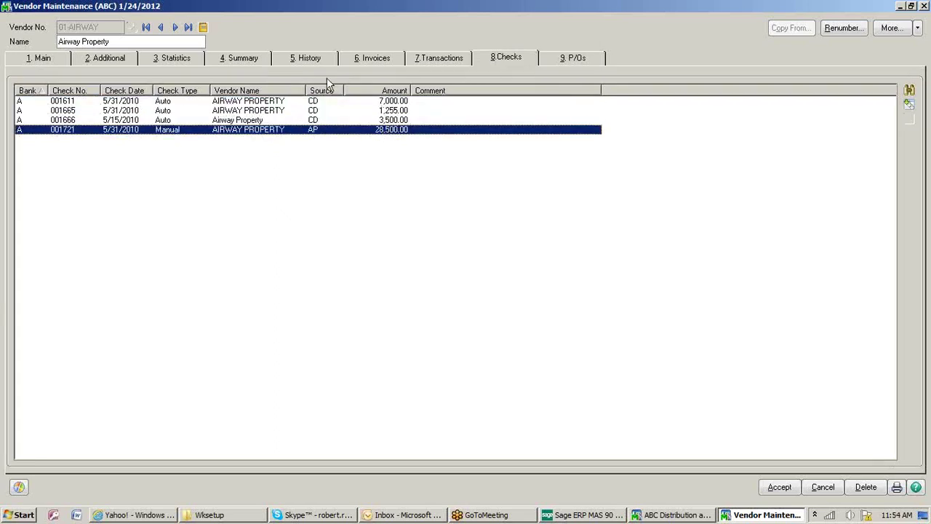
{"action": "left_click", "coordinate": [115, 58]}
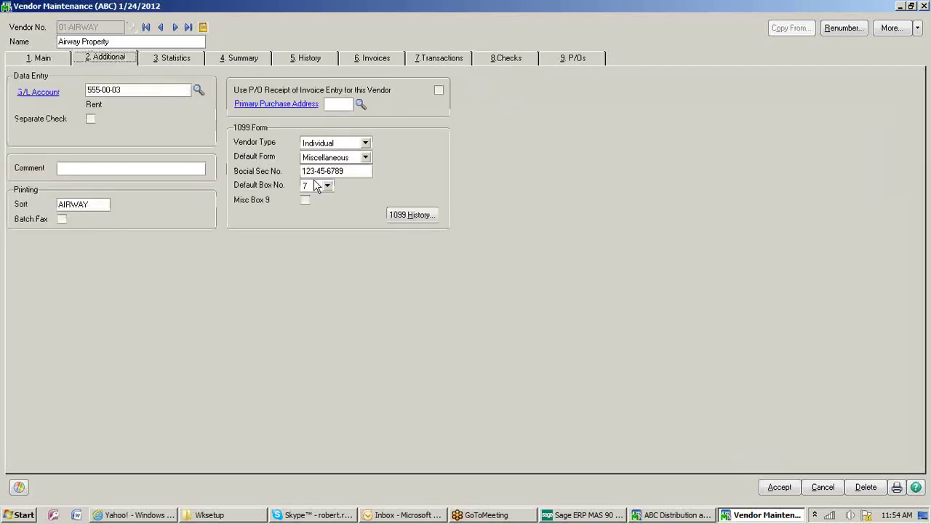
{"action": "left_click", "coordinate": [396, 215]}
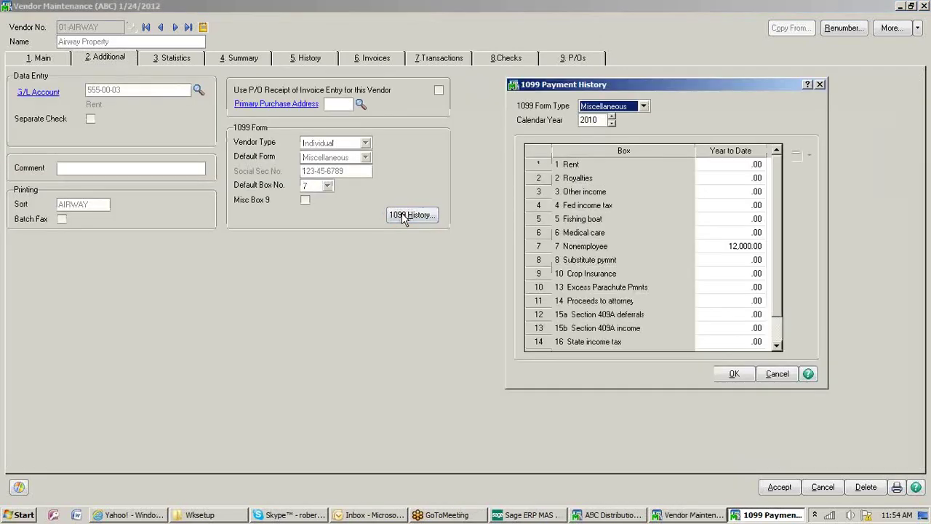
- Try a 40,000.00 Nonemployee year-to-date amount, discard it unsaved, and return to the Checks tab
{"action": "left_click", "coordinate": [728, 248]}
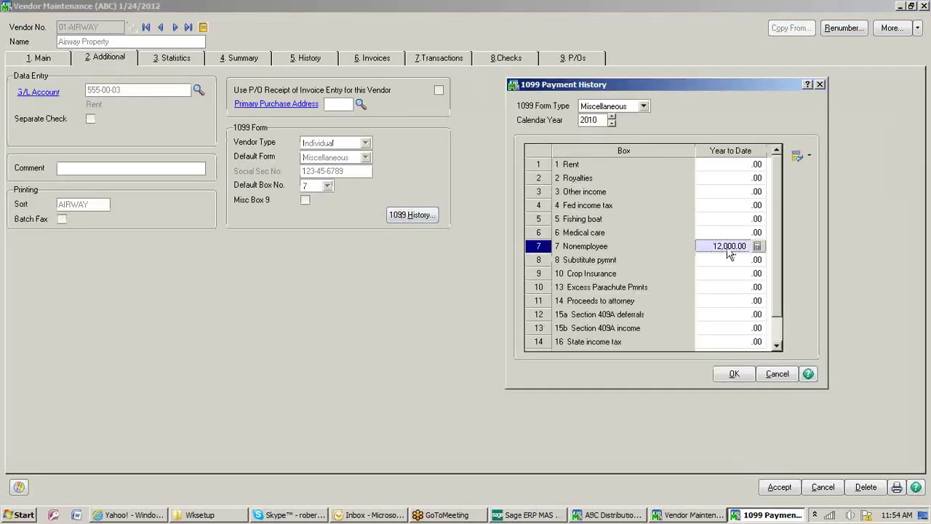
{"action": "type", "text": "4000.00"}
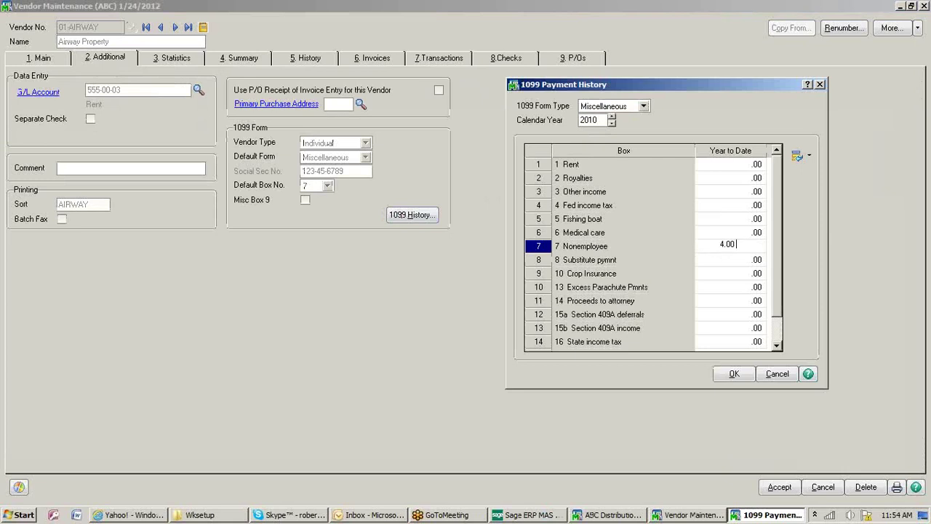
{"action": "type", "text": "0"}
{"action": "key", "text": "Tab"}
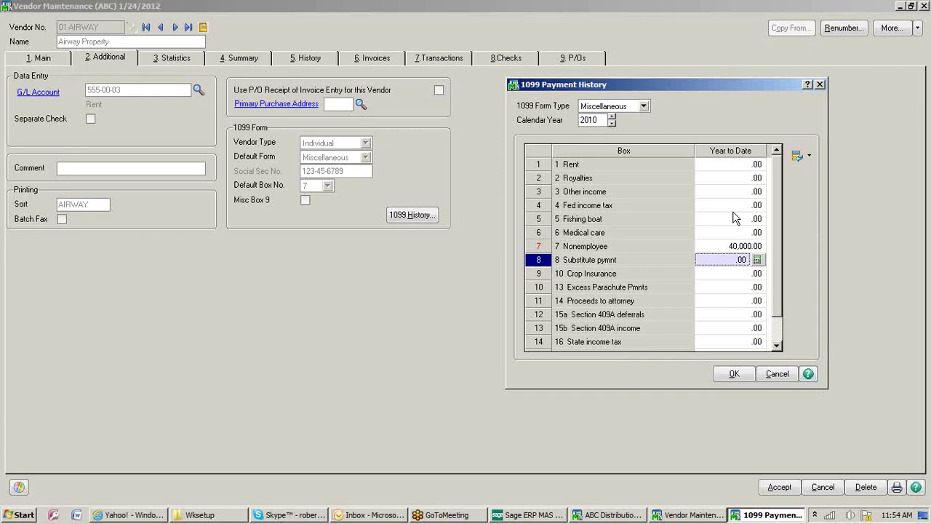
{"action": "left_click", "coordinate": [818, 85]}
{"action": "left_click", "coordinate": [464, 193]}
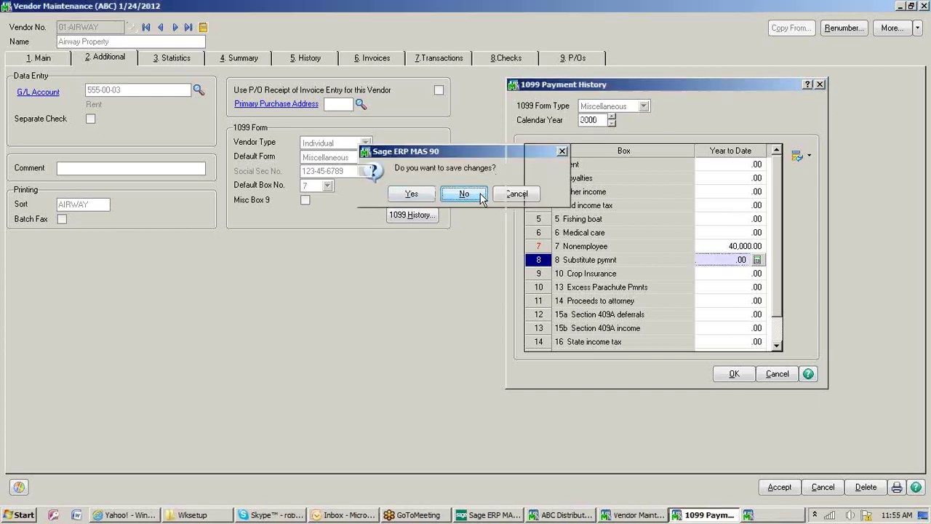
{"action": "left_click", "coordinate": [502, 59]}
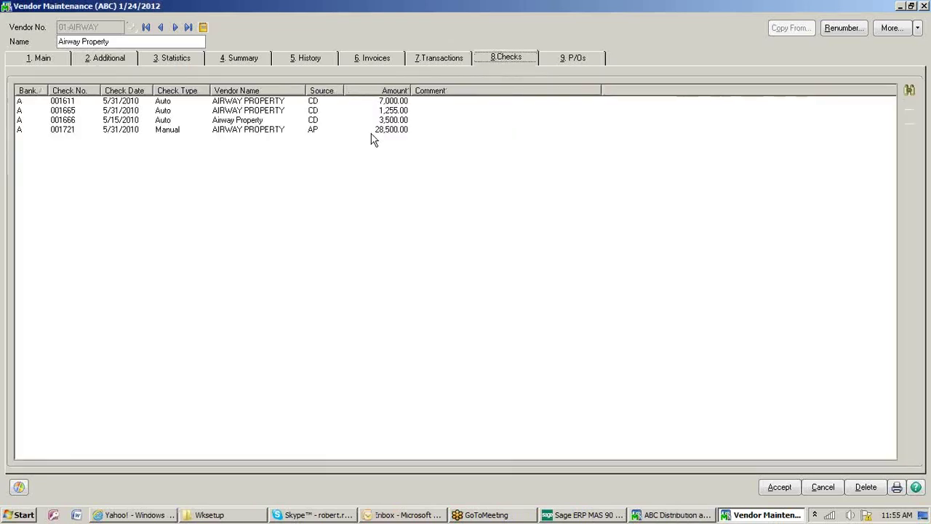
- Switch between the Checks and Additional tabs, reviewing the 1099 history twice with box 7 still 12,000.00
{"action": "left_click", "coordinate": [136, 64]}
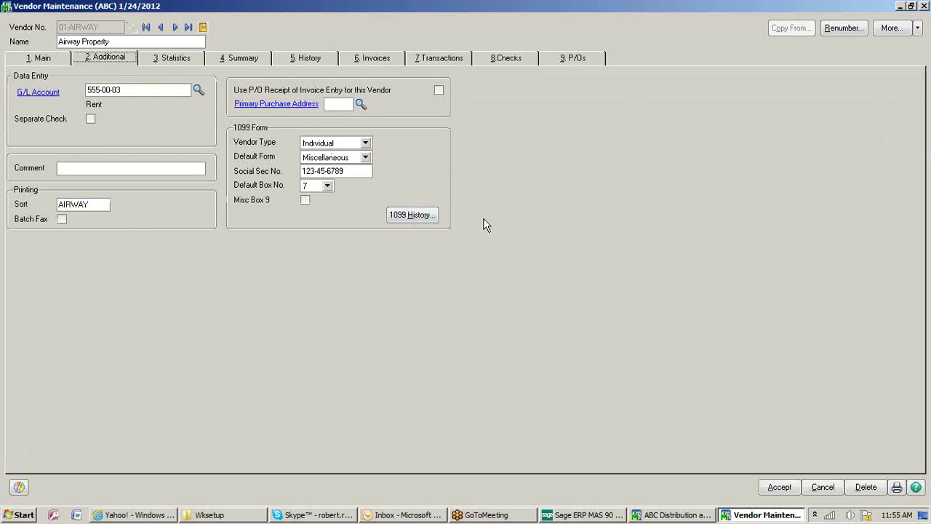
{"action": "left_click", "coordinate": [502, 59]}
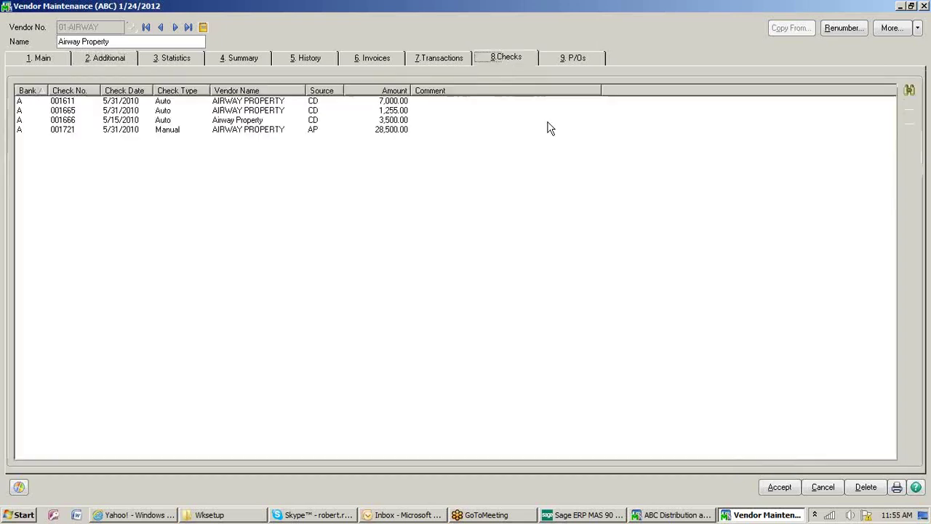
{"action": "left_click", "coordinate": [122, 60]}
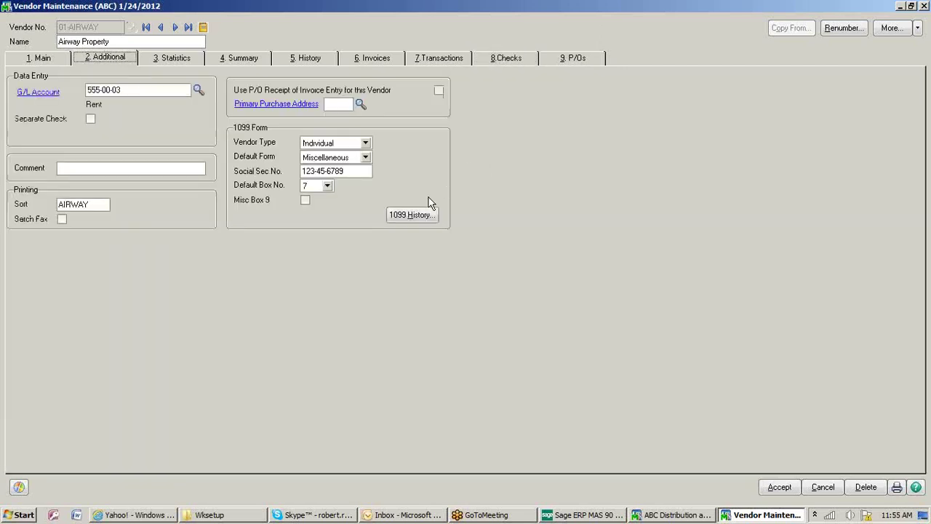
{"action": "left_click", "coordinate": [418, 216]}
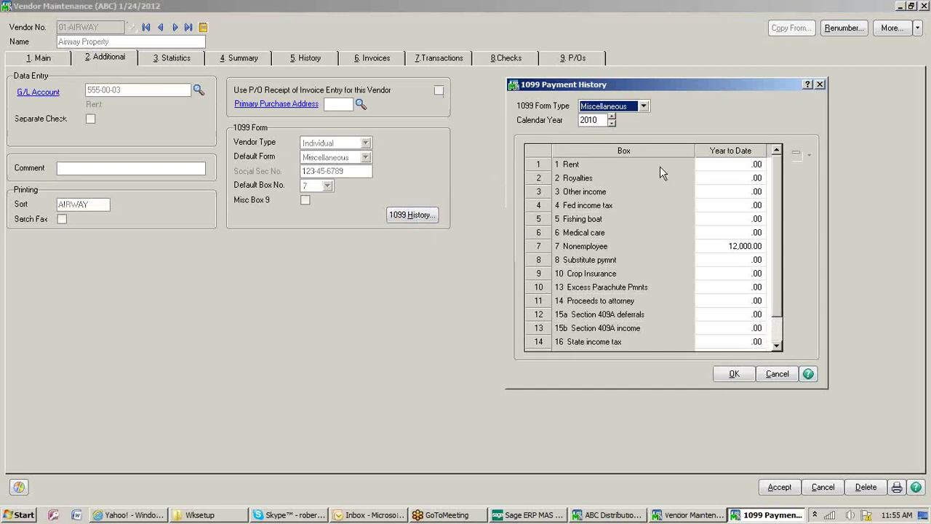
{"action": "left_click", "coordinate": [820, 84]}
{"action": "left_click", "coordinate": [498, 62]}
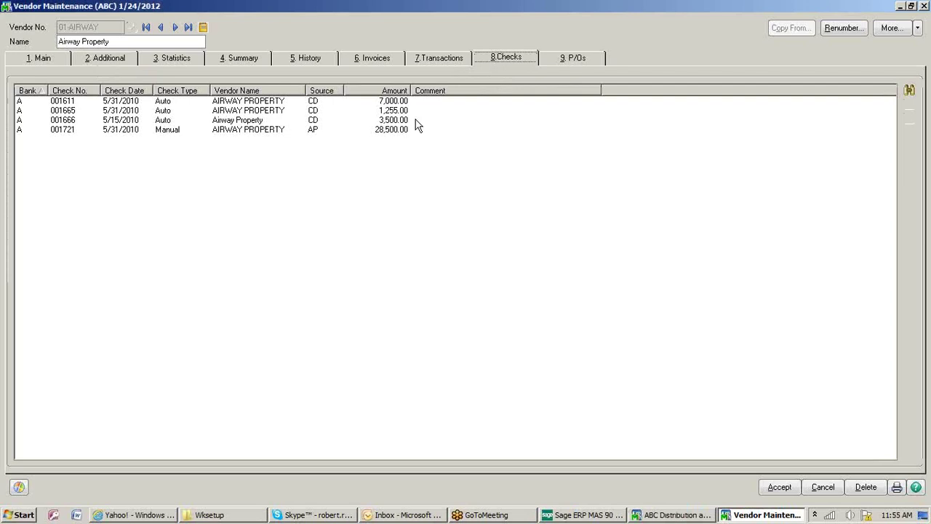
{"action": "left_click", "coordinate": [109, 60]}
{"action": "left_click", "coordinate": [422, 217]}
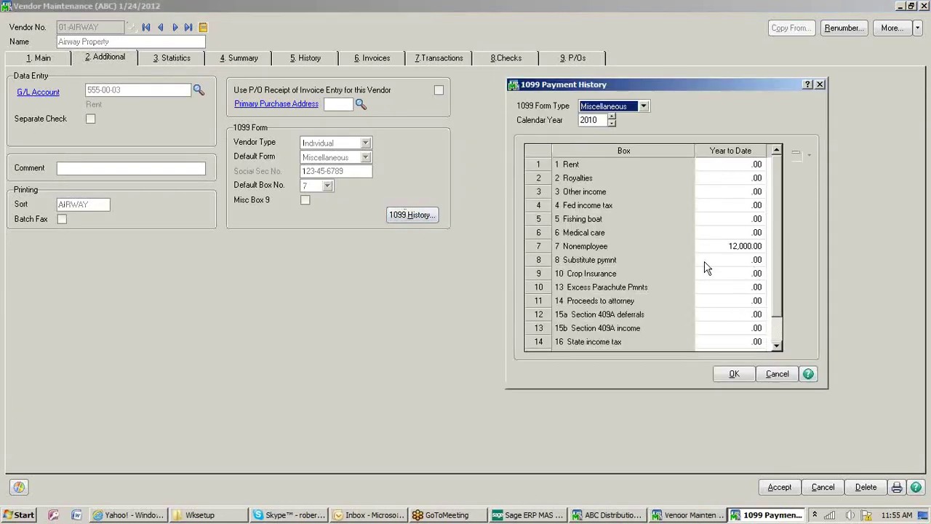
{"action": "left_click", "coordinate": [820, 85]}
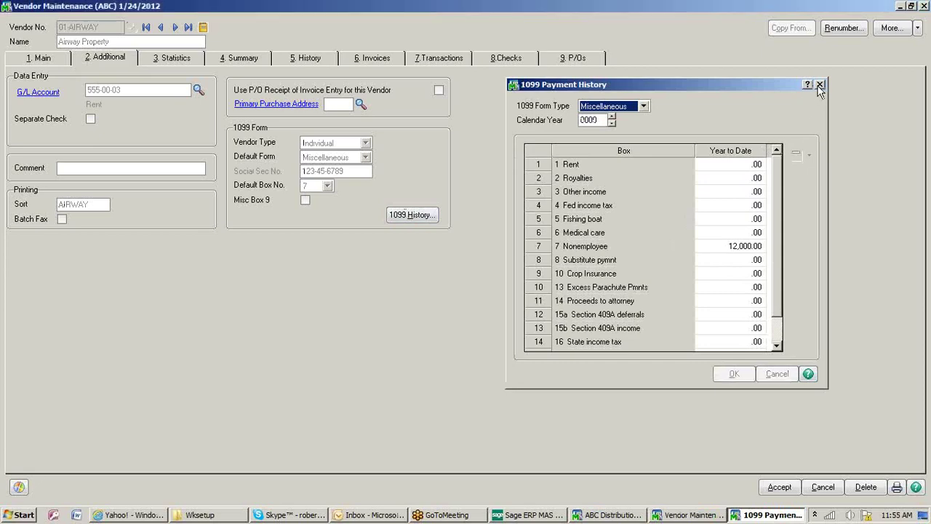
- Review row 1's last name, taxpayer ID, city/state/ZIP and address columns in the preparer grid
{"action": "left_click", "coordinate": [677, 513]}
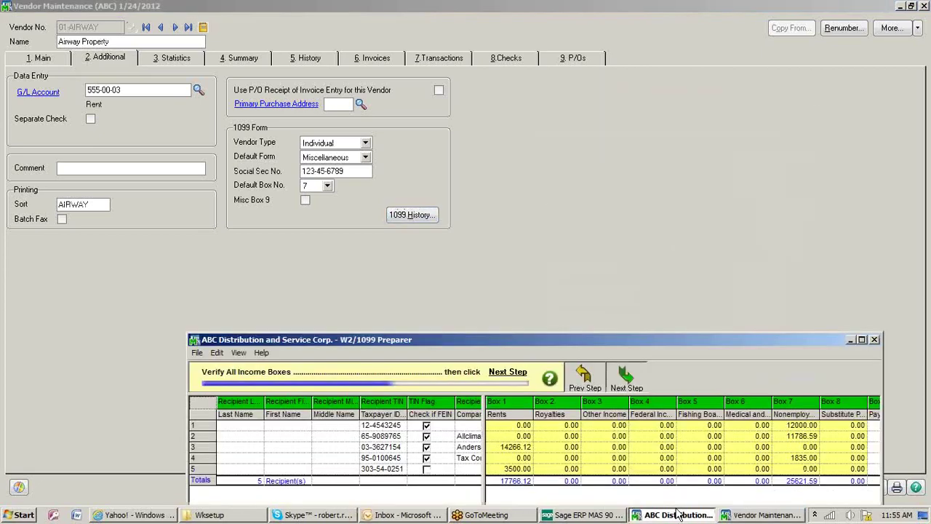
{"action": "left_click_drag", "start_coordinate": [729, 338], "coordinate": [678, 58]}
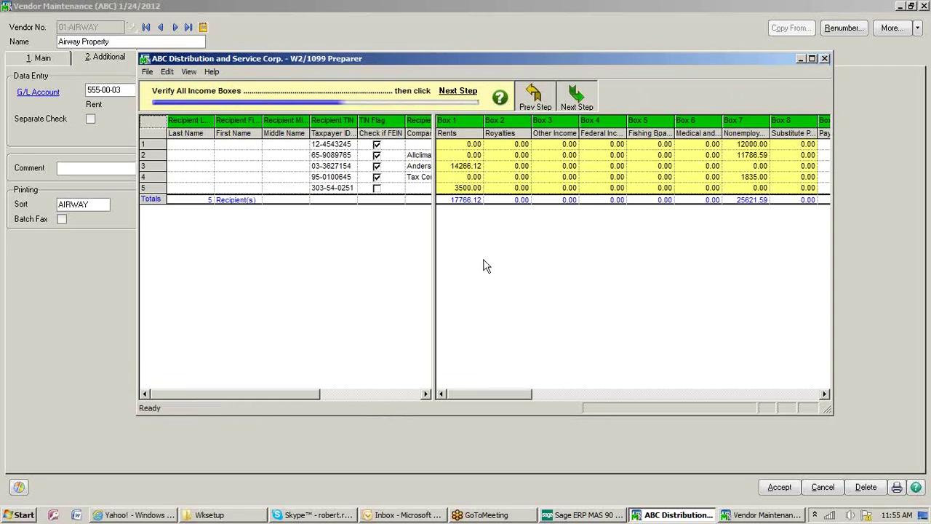
{"action": "left_click", "coordinate": [206, 144]}
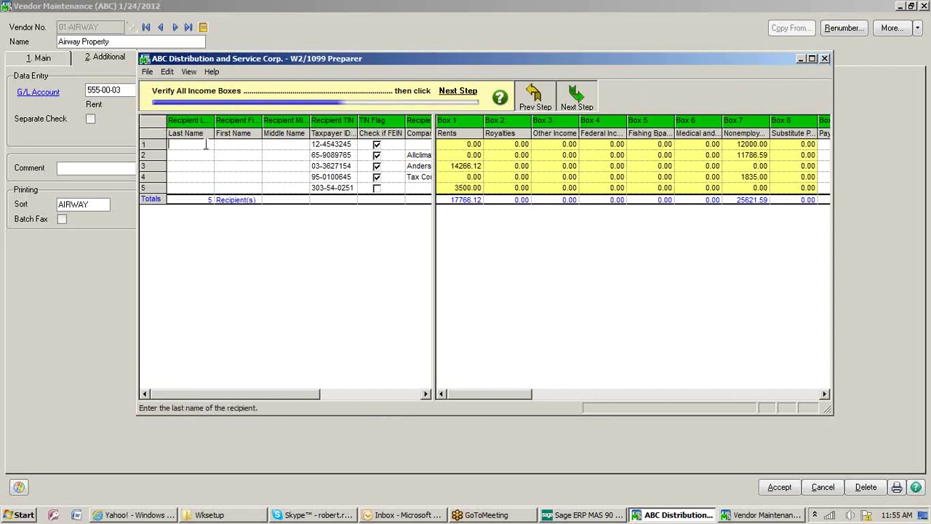
{"action": "left_click", "coordinate": [320, 146]}
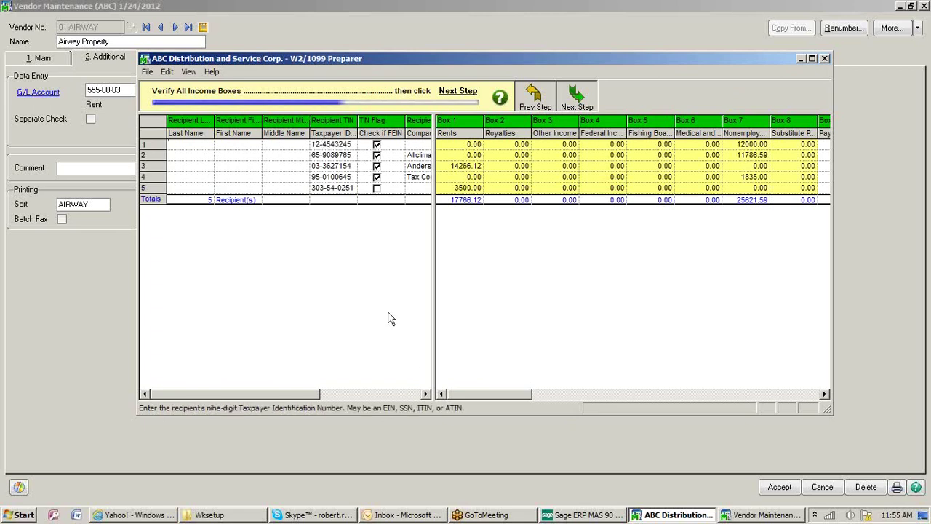
{"action": "left_click", "coordinate": [427, 394]}
{"action": "left_click", "coordinate": [427, 393]}
{"action": "left_click", "coordinate": [427, 393]}
{"action": "left_click", "coordinate": [427, 393]}
{"action": "left_click", "coordinate": [427, 394]}
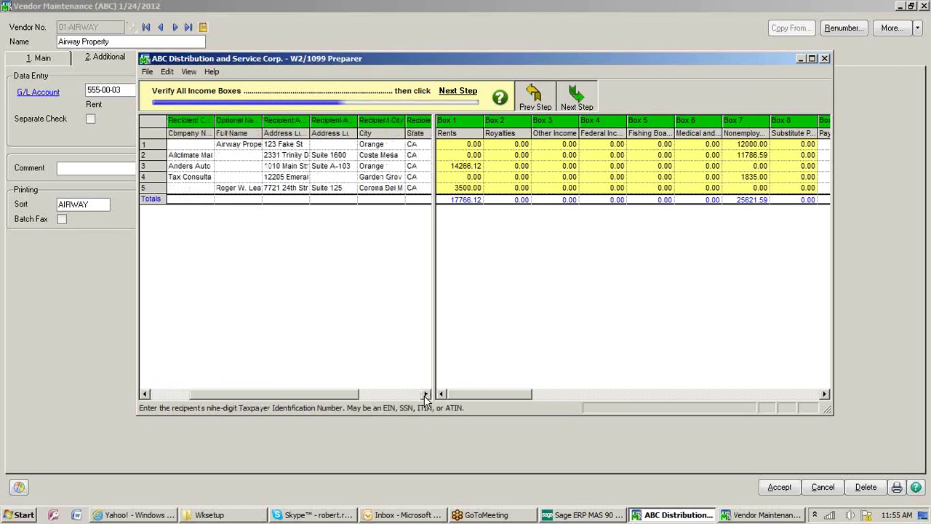
{"action": "left_click", "coordinate": [427, 393]}
{"action": "left_click", "coordinate": [427, 393]}
{"action": "left_click", "coordinate": [427, 394]}
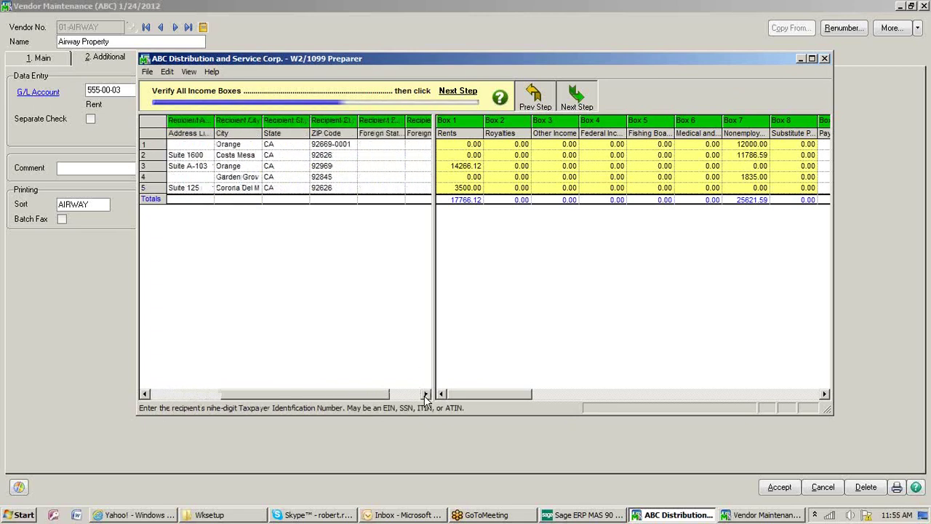
{"action": "left_click", "coordinate": [427, 393]}
{"action": "left_click", "coordinate": [191, 393]}
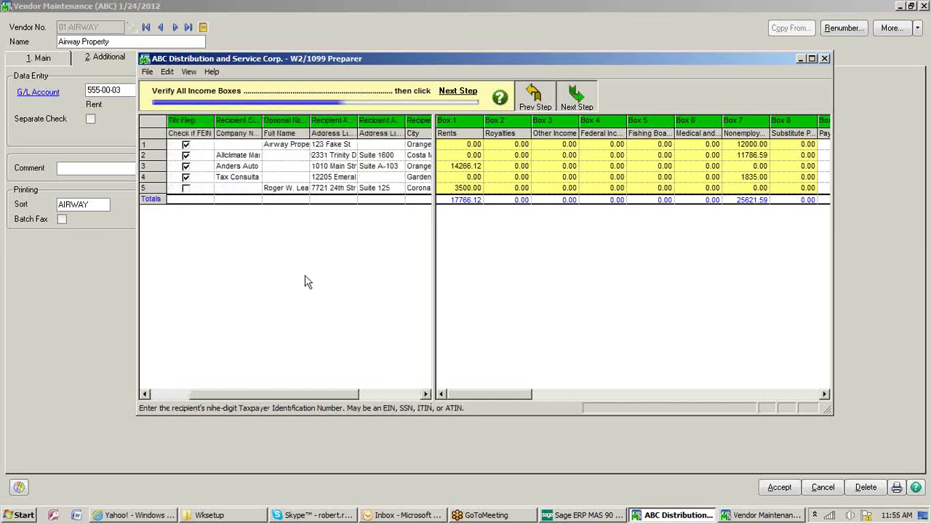
{"action": "left_click", "coordinate": [328, 145]}
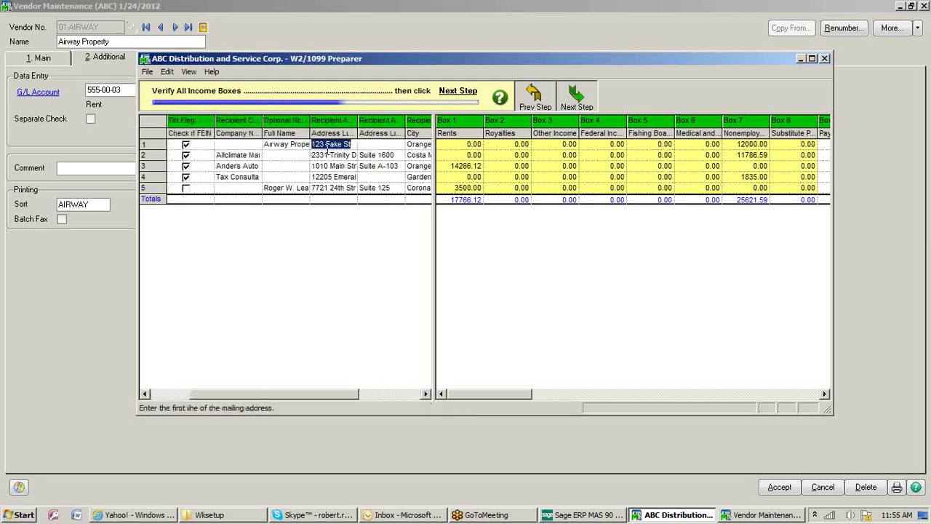
- Check row 1's Royalties and 12000.00 Nonemployee amounts, then close the preparer without saving work
{"action": "left_click_drag", "start_coordinate": [258, 68], "coordinate": [262, 180]}
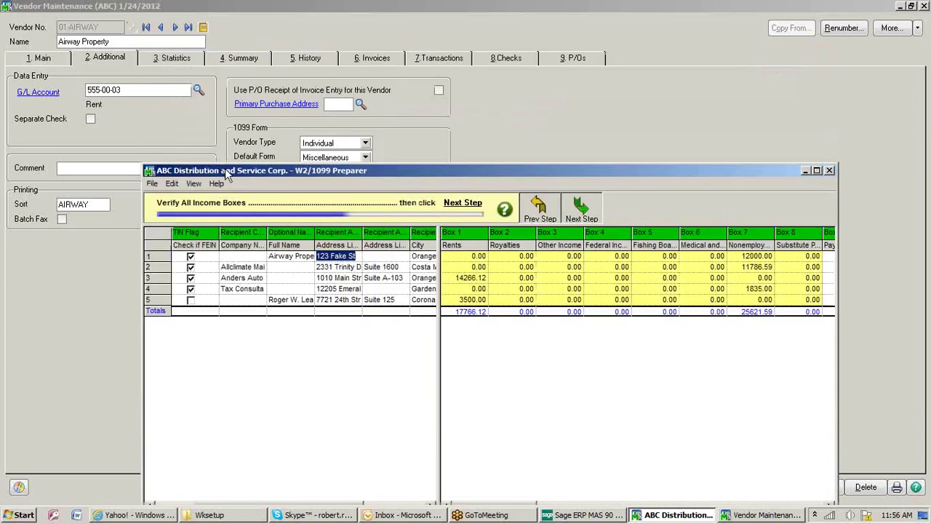
{"action": "left_click_drag", "start_coordinate": [226, 172], "coordinate": [275, 81]}
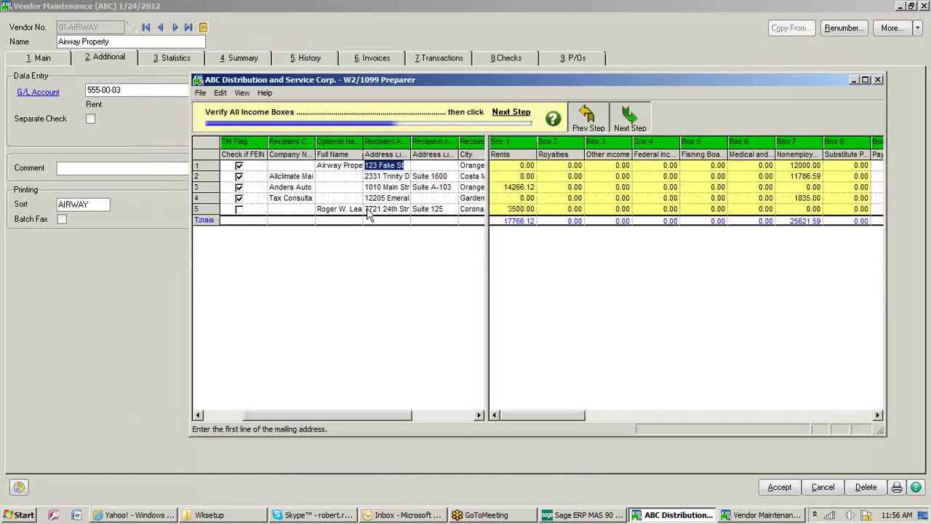
{"action": "left_click", "coordinate": [554, 166]}
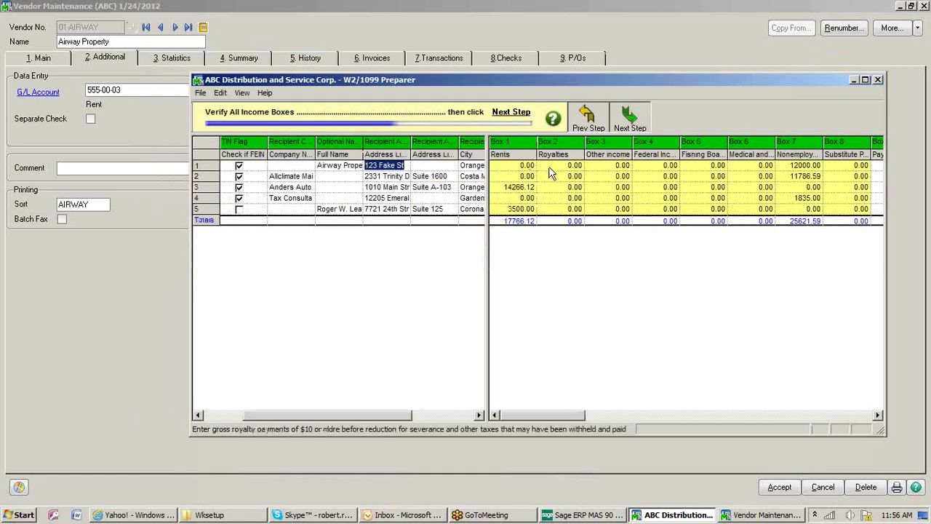
{"action": "left_click", "coordinate": [793, 167]}
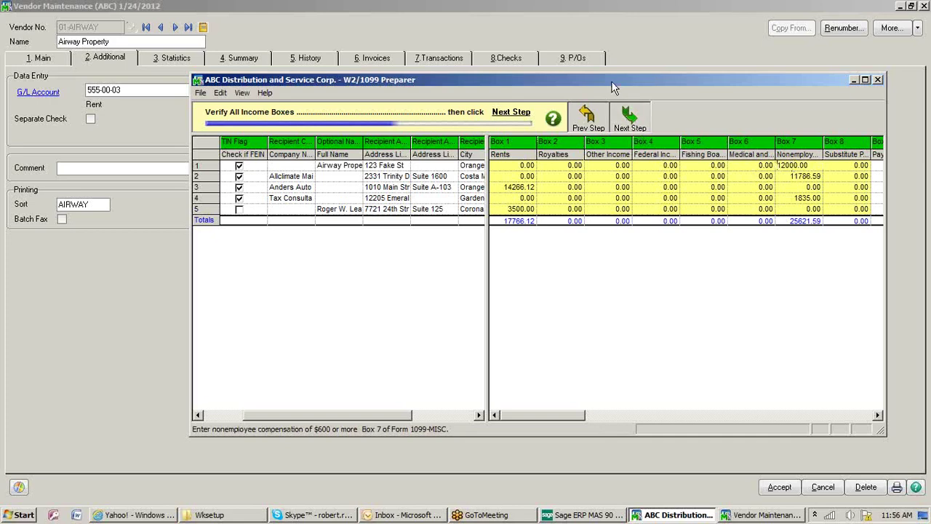
{"action": "left_click_drag", "start_coordinate": [613, 88], "coordinate": [590, 269]}
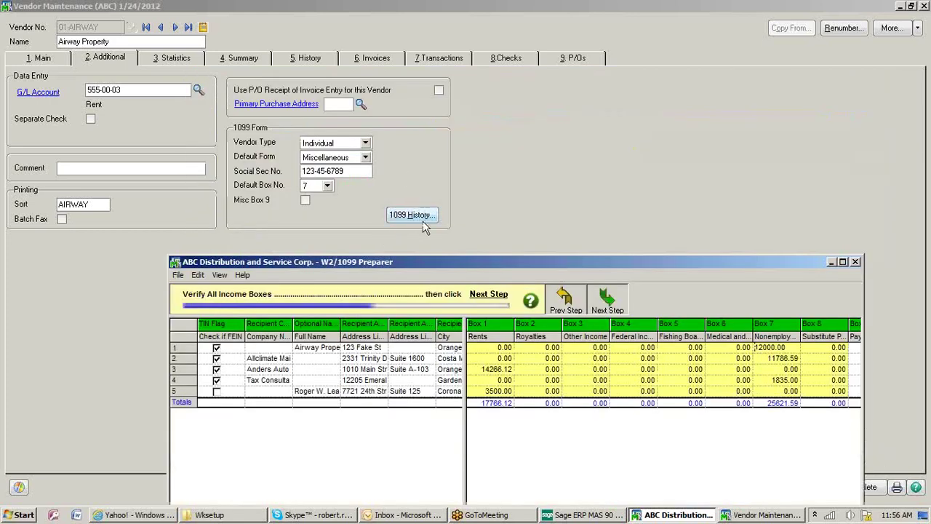
{"action": "left_click_drag", "start_coordinate": [469, 262], "coordinate": [477, 56]}
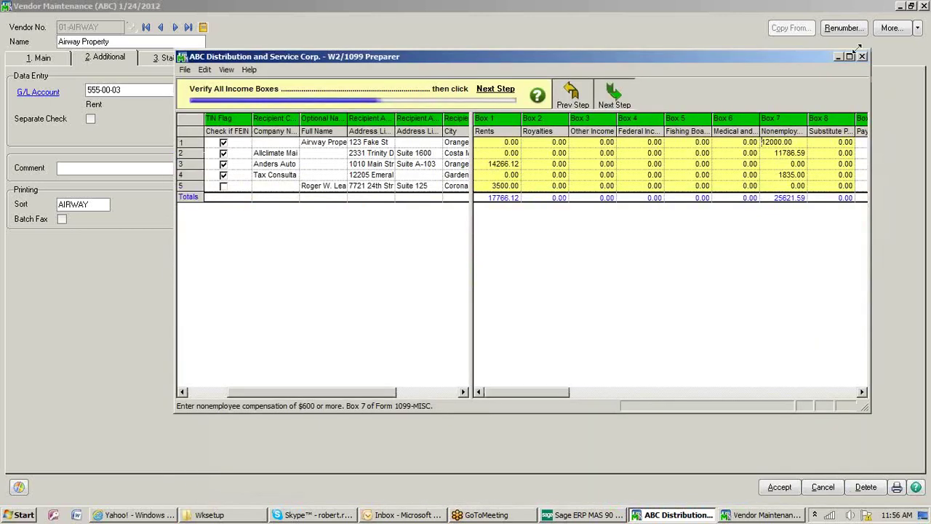
{"action": "left_click", "coordinate": [862, 57]}
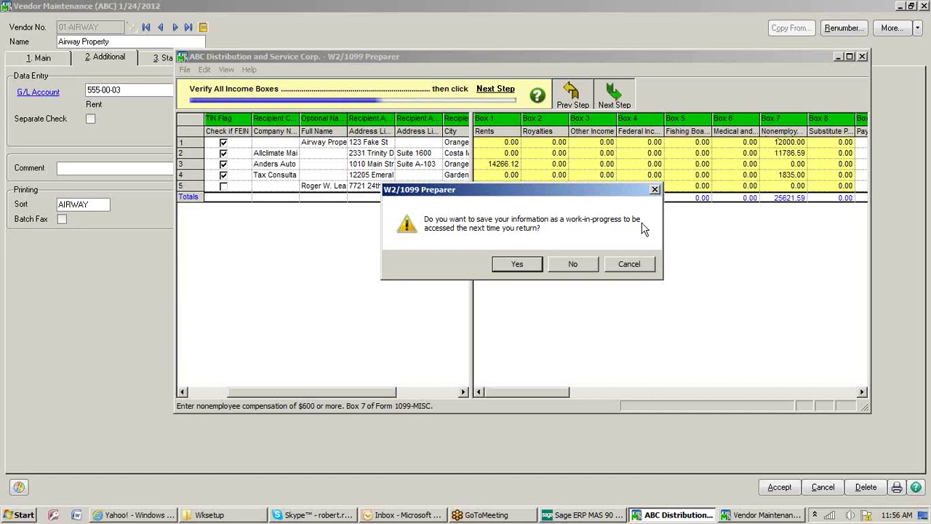
{"action": "left_click", "coordinate": [589, 265]}
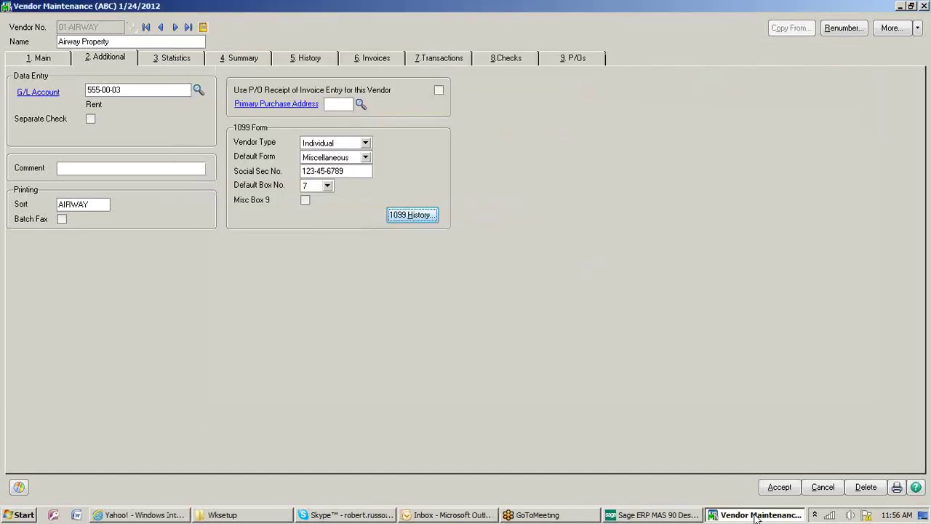
- Launch the Form 1099 eFiling and Reporting task from the MAS 90 Desktop
{"action": "mouse_move", "coordinate": [755, 515]}
{"action": "left_click", "coordinate": [651, 514]}
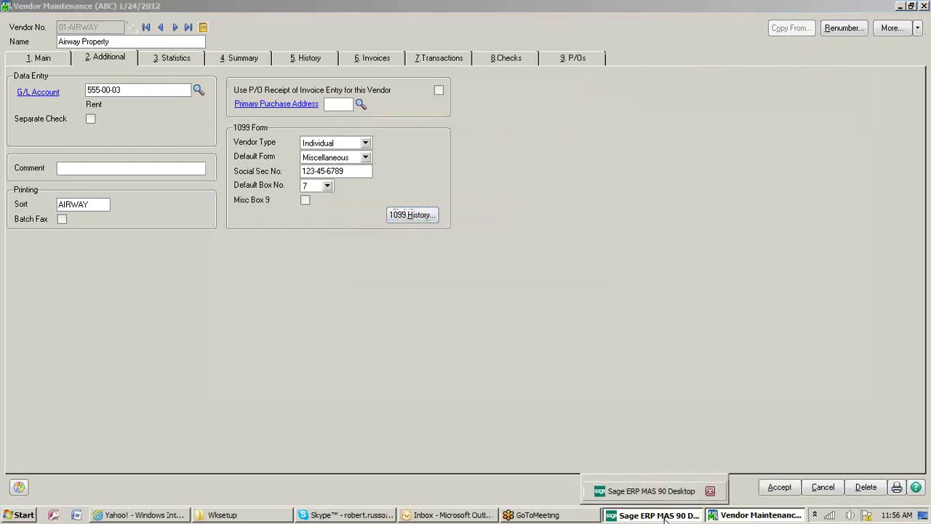
{"action": "left_click_drag", "start_coordinate": [261, 255], "coordinate": [261, 362]}
{"action": "left_click", "coordinate": [151, 389]}
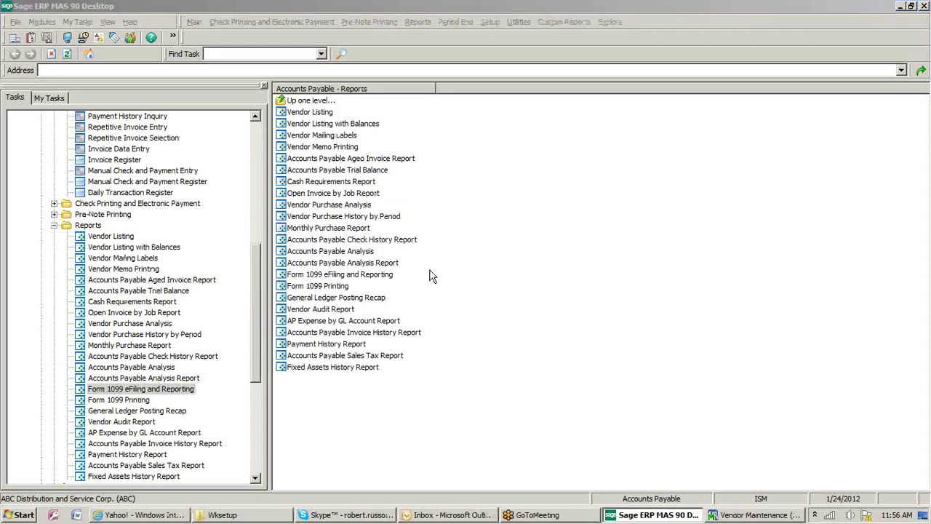
- Set form type Miscellaneous with a 600.00 minimum YTD payment, accepting past the update and period warnings
{"action": "left_click", "coordinate": [505, 130]}
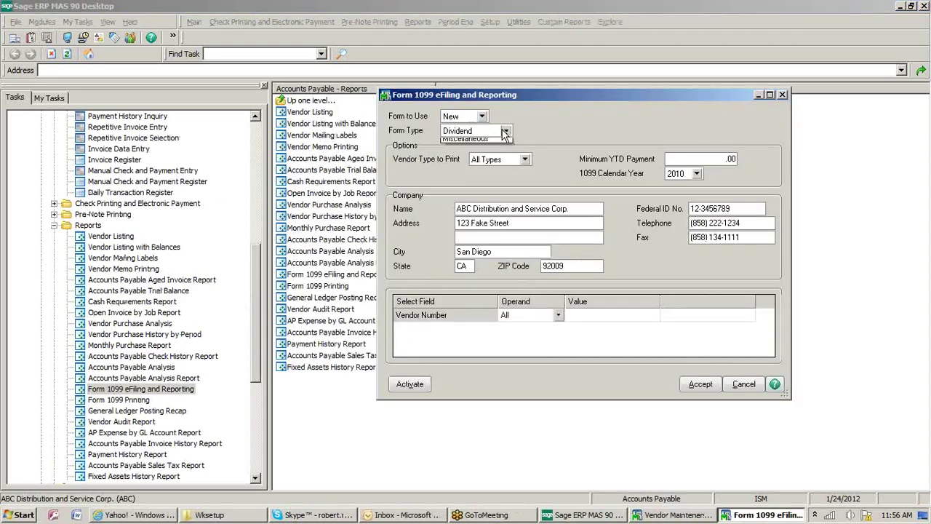
{"action": "left_click", "coordinate": [496, 157]}
{"action": "left_click", "coordinate": [717, 160]}
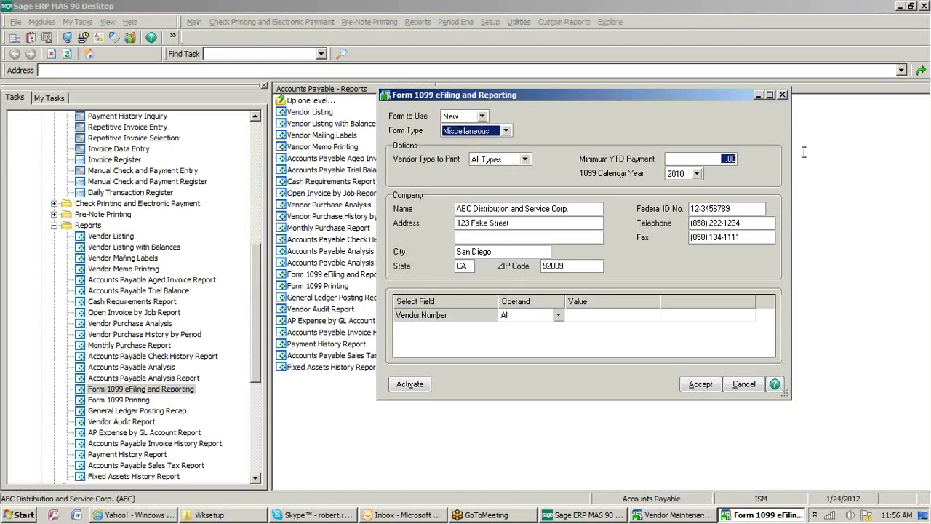
{"action": "type", "text": "600"}
{"action": "key", "text": "Tab"}
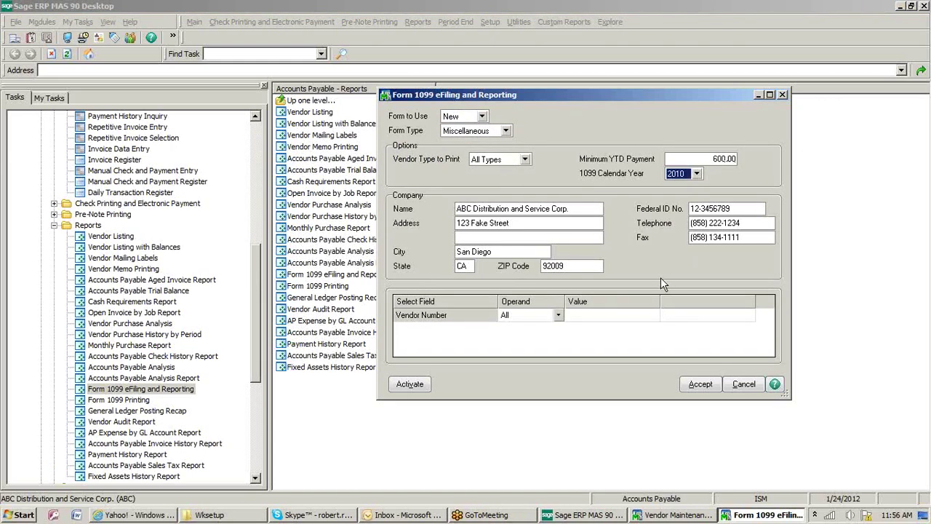
{"action": "left_click", "coordinate": [701, 384]}
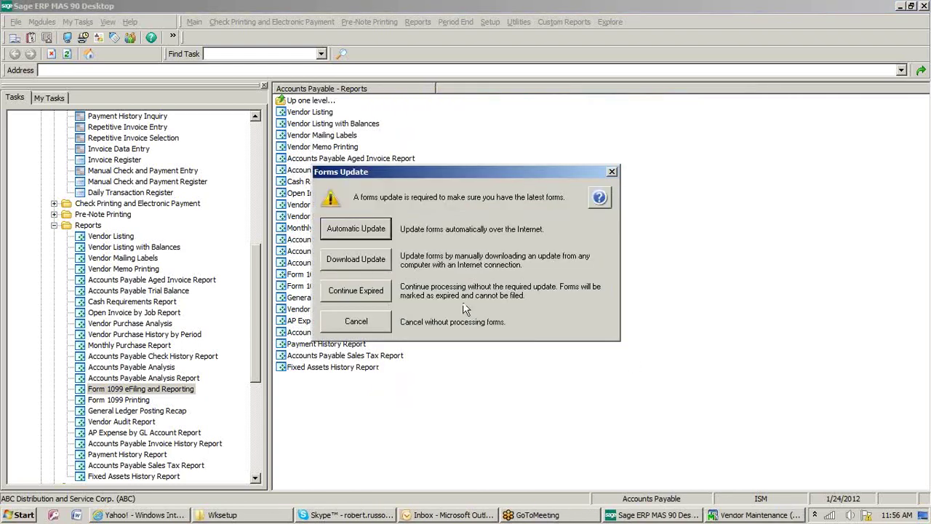
{"action": "left_click", "coordinate": [355, 290]}
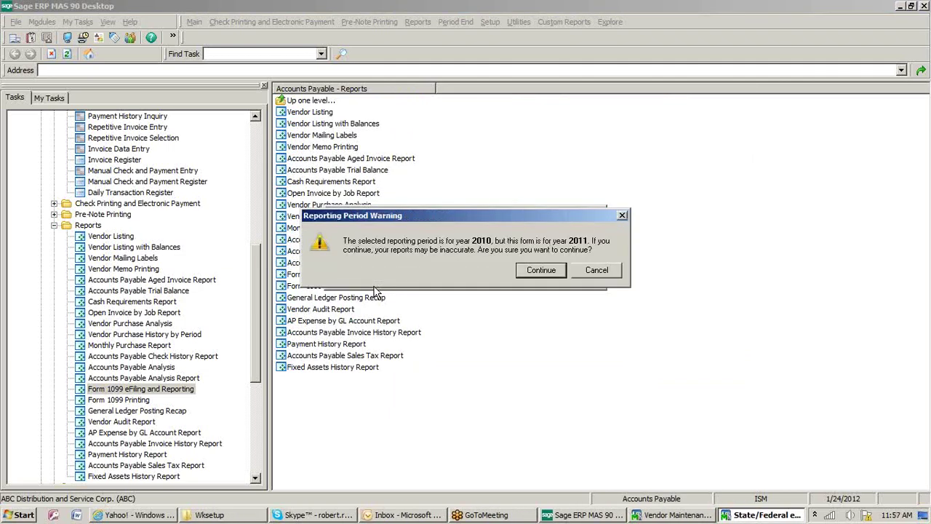
{"action": "left_click", "coordinate": [532, 275]}
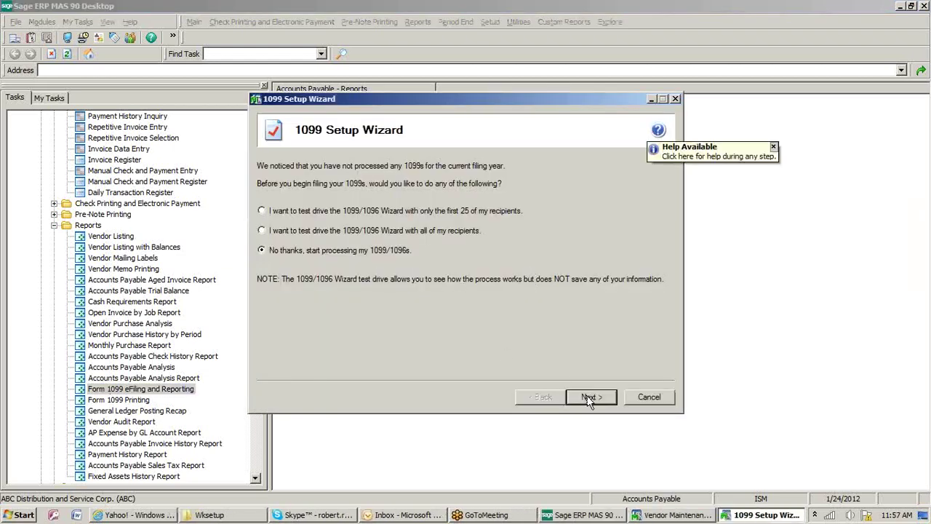
- Finish the 1099 Setup Wizard: payer TIN, payer info, own company, state/local and single data file
{"action": "left_click", "coordinate": [591, 397]}
{"action": "left_click", "coordinate": [591, 397]}
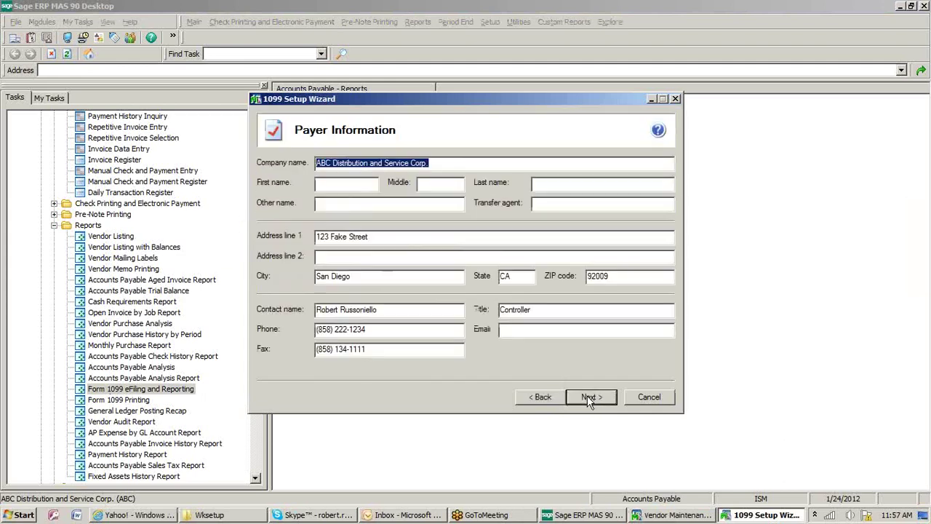
{"action": "left_click", "coordinate": [591, 397]}
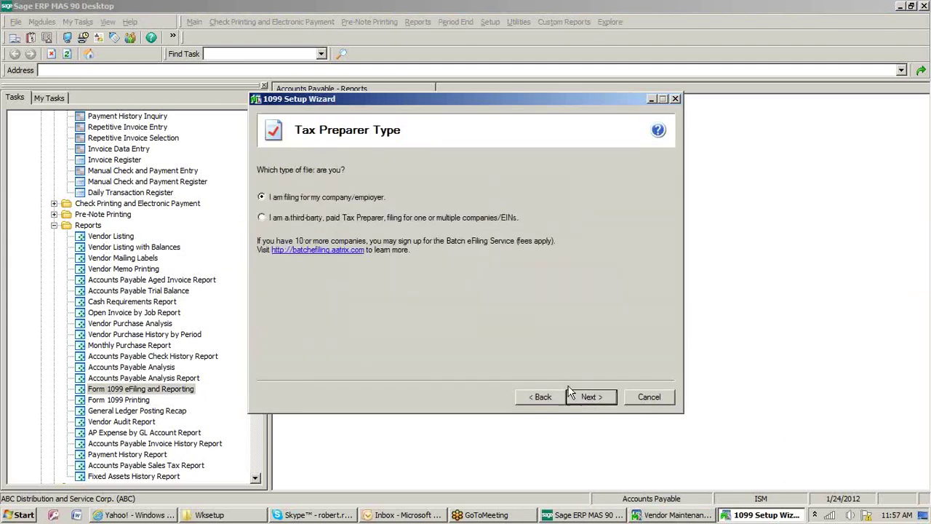
{"action": "left_click", "coordinate": [587, 398]}
{"action": "left_click", "coordinate": [584, 397]}
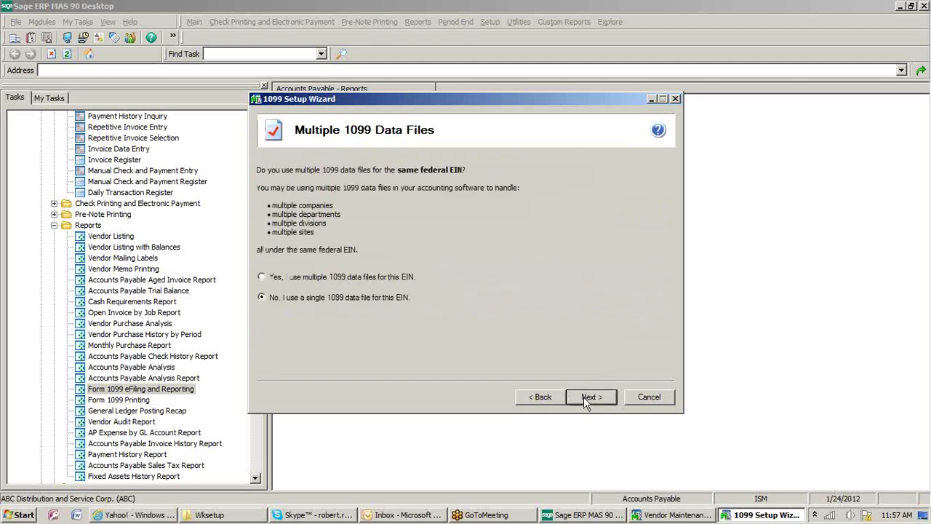
{"action": "left_click", "coordinate": [584, 397]}
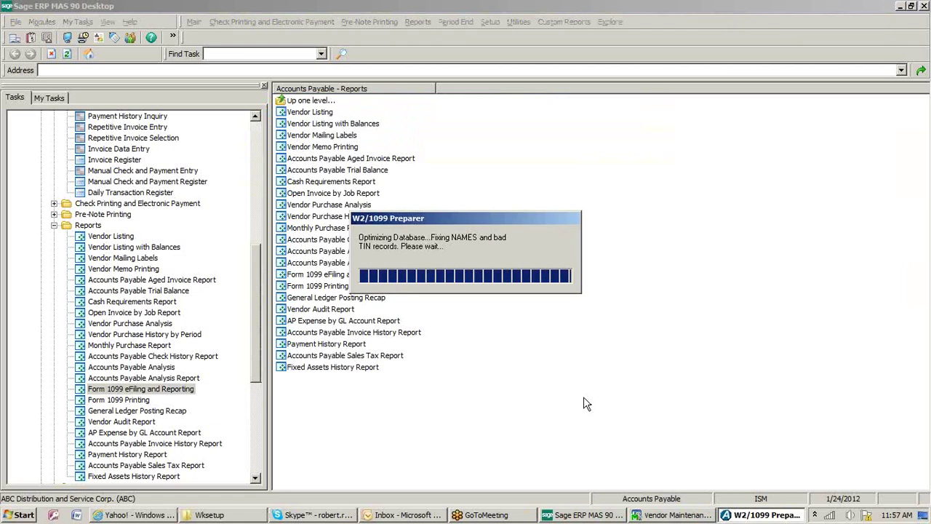
- Save and clear the Airway Property vendor record in Vendor Maintenance
{"action": "left_click", "coordinate": [664, 518]}
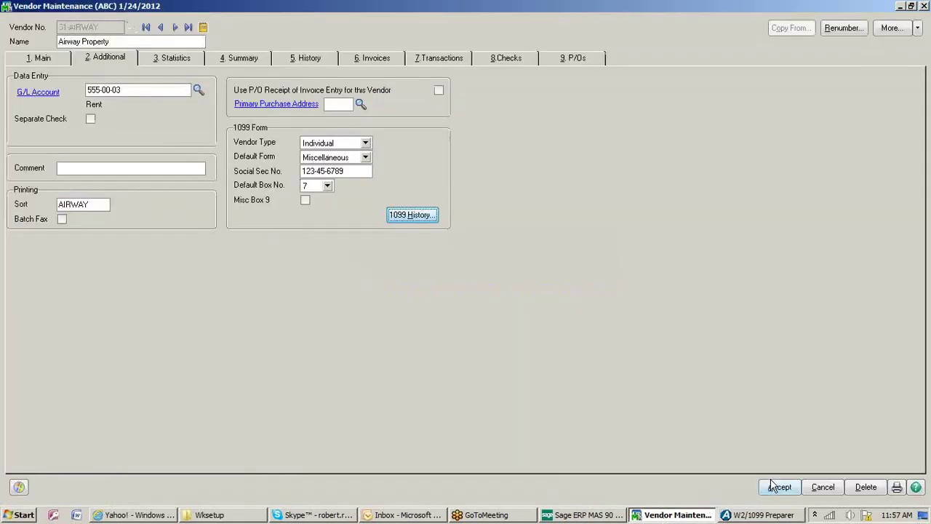
{"action": "left_click", "coordinate": [780, 487]}
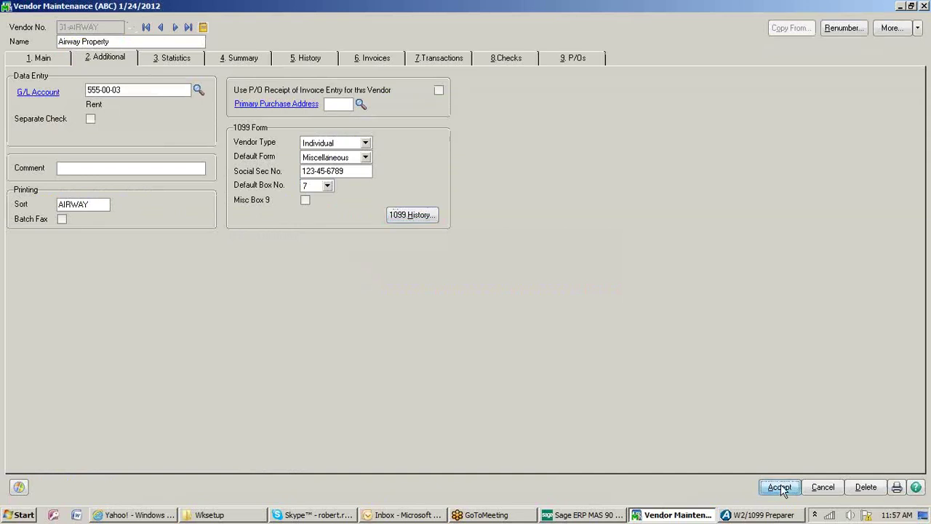
{"action": "left_click", "coordinate": [757, 515]}
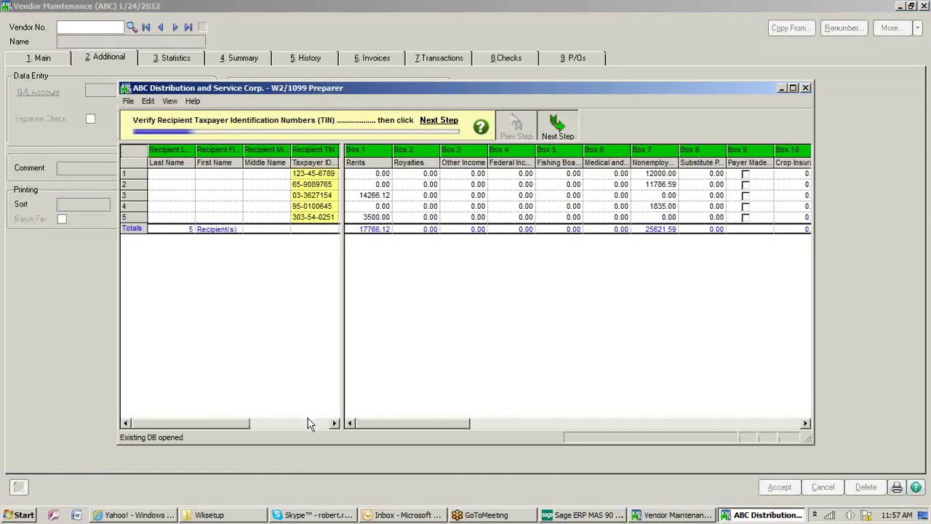
- Pass the taxpayer ID and FEIN checks, then view the vendor's 1099 payment history
{"action": "left_click", "coordinate": [557, 127]}
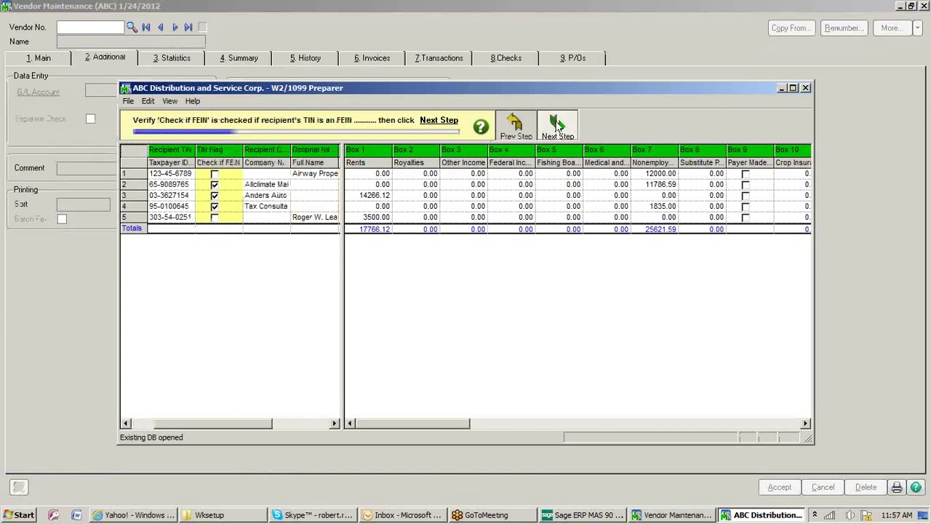
{"action": "left_click", "coordinate": [557, 128]}
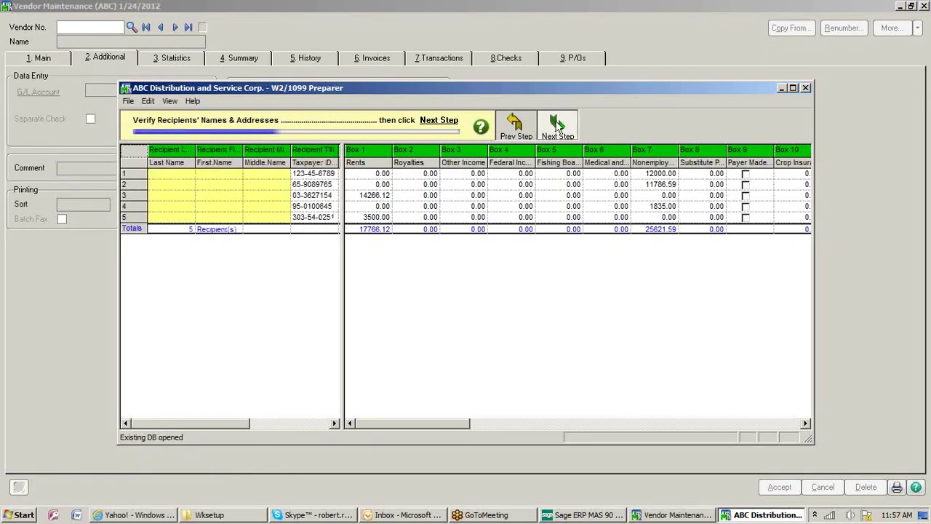
{"action": "left_click", "coordinate": [557, 128]}
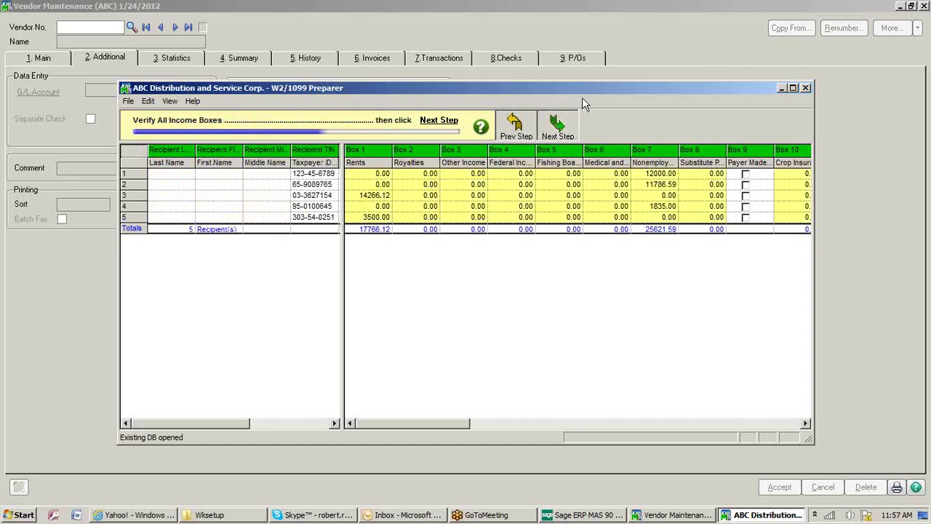
{"action": "left_click_drag", "start_coordinate": [582, 98], "coordinate": [546, 343]}
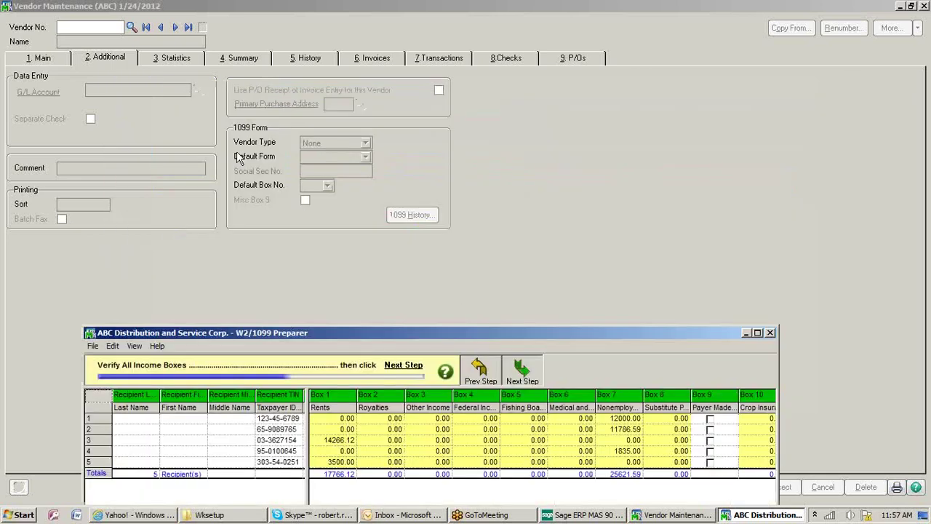
{"action": "left_click", "coordinate": [150, 34]}
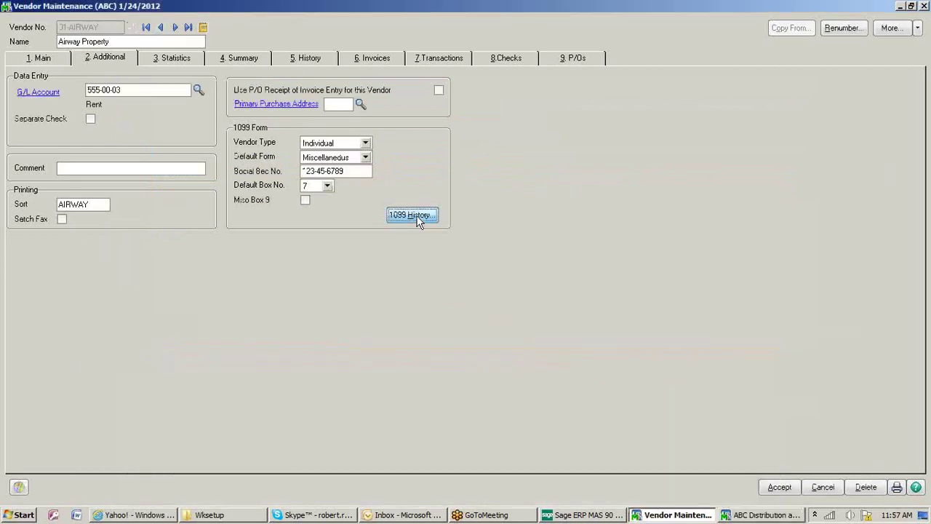
{"action": "left_click", "coordinate": [414, 215]}
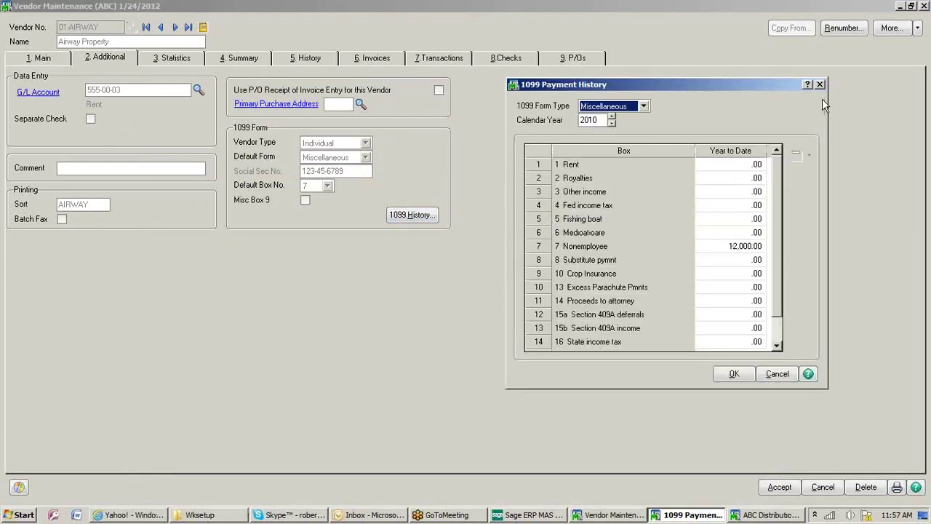
{"action": "left_click", "coordinate": [820, 84]}
- Confirm row 1's Box 7 amount of 12000.00 and pass the state income and filing-state checks
{"action": "left_click", "coordinate": [761, 516]}
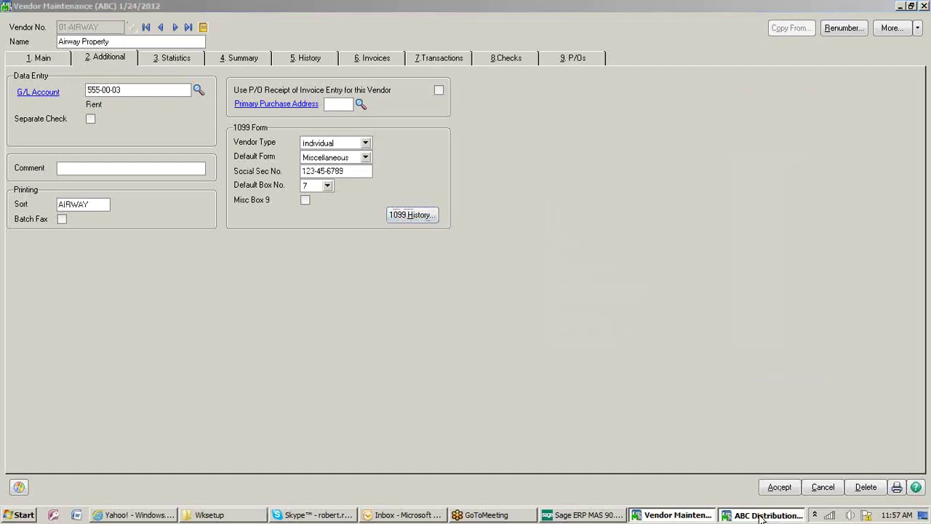
{"action": "left_click_drag", "start_coordinate": [558, 332], "coordinate": [568, 20]}
{"action": "left_click", "coordinate": [630, 107]}
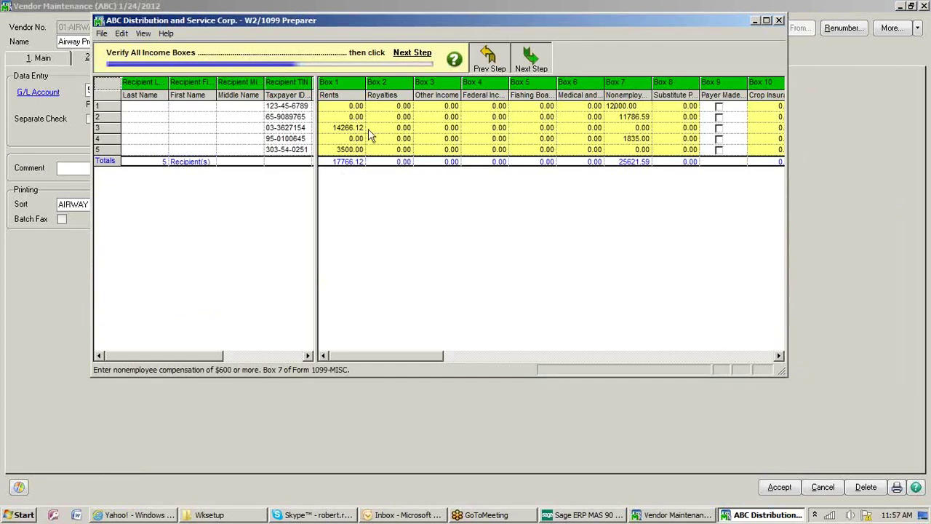
{"action": "key", "text": "ctrl+a"}
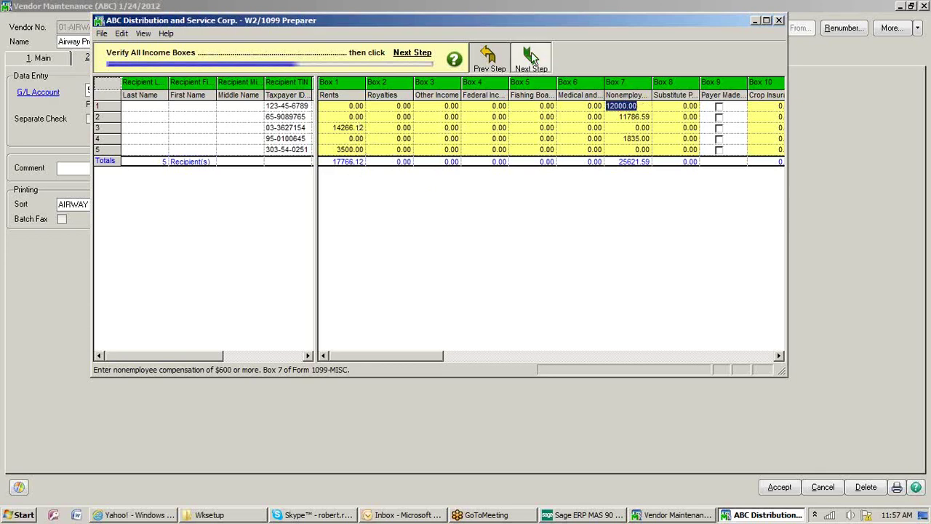
{"action": "left_click", "coordinate": [531, 52]}
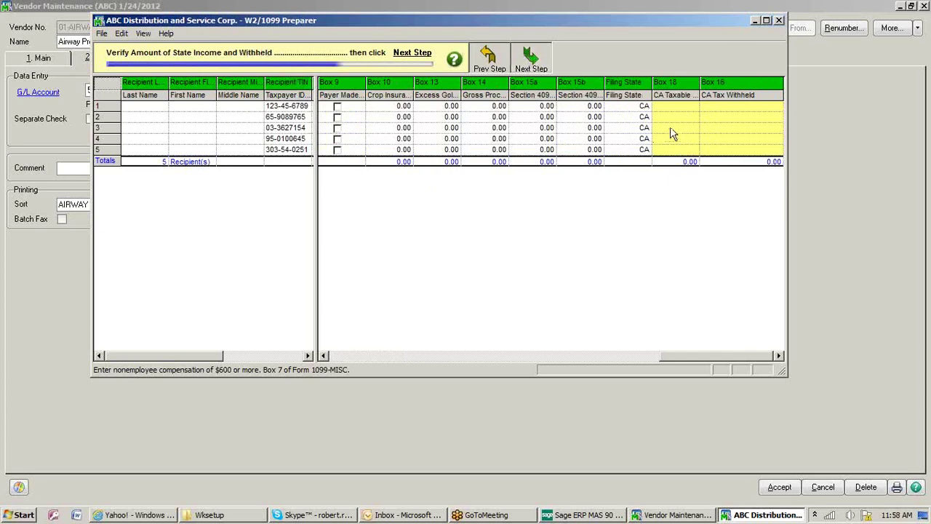
{"action": "left_click", "coordinate": [517, 57]}
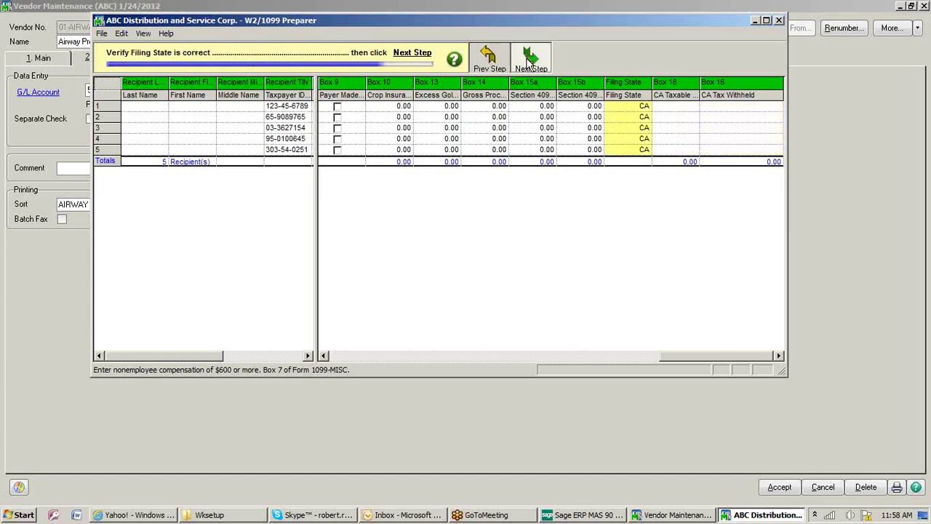
{"action": "left_click", "coordinate": [525, 58]}
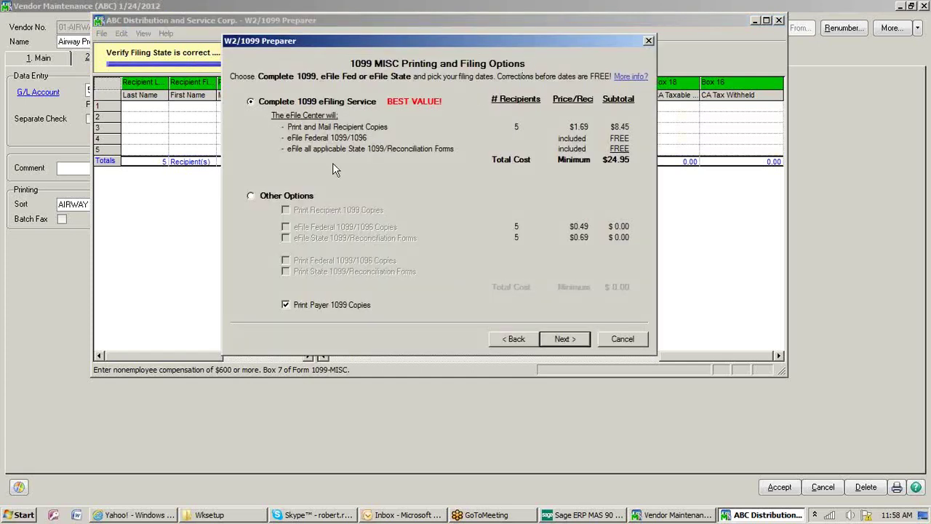
- Under Other Options, turn off federal and state eFiling and print official federal 1099/1096 and state forms
{"action": "left_click", "coordinate": [251, 196]}
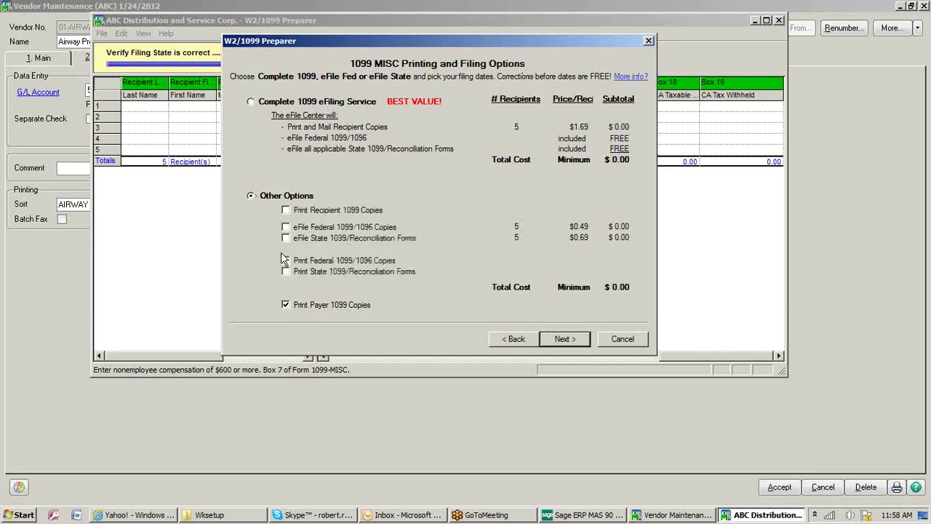
{"action": "left_click", "coordinate": [286, 227]}
{"action": "left_click", "coordinate": [286, 210]}
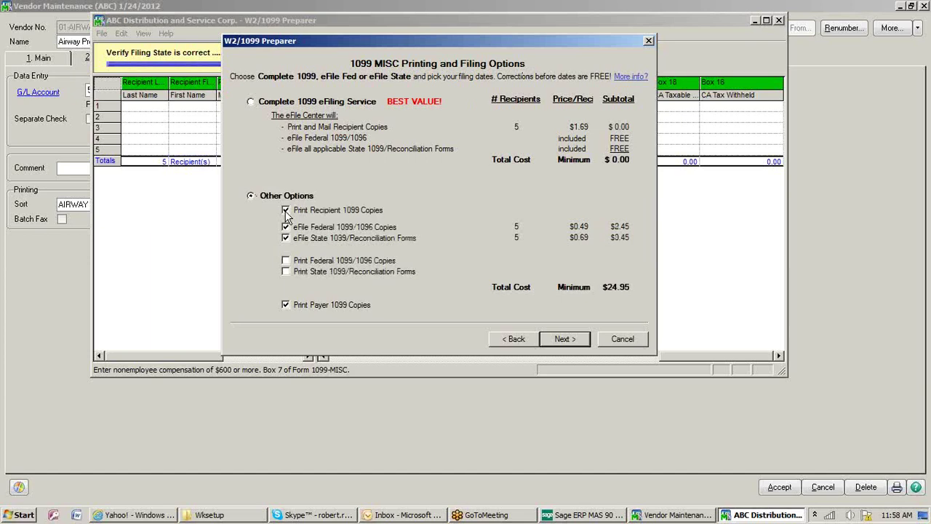
{"action": "left_click", "coordinate": [286, 227]}
{"action": "left_click", "coordinate": [286, 238]}
{"action": "left_click", "coordinate": [286, 262]}
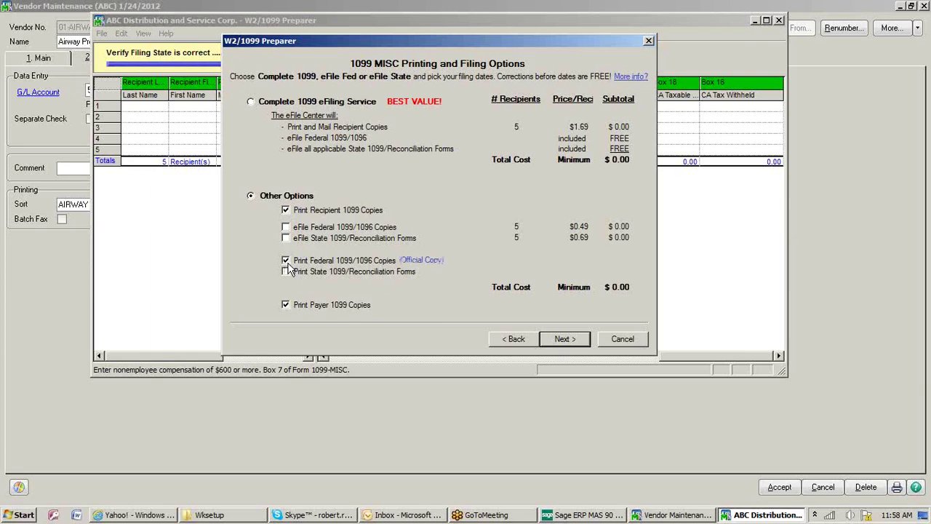
{"action": "left_click", "coordinate": [287, 271]}
{"action": "left_click", "coordinate": [285, 272]}
{"action": "left_click", "coordinate": [288, 274]}
{"action": "left_click", "coordinate": [286, 271]}
{"action": "left_click", "coordinate": [564, 339]}
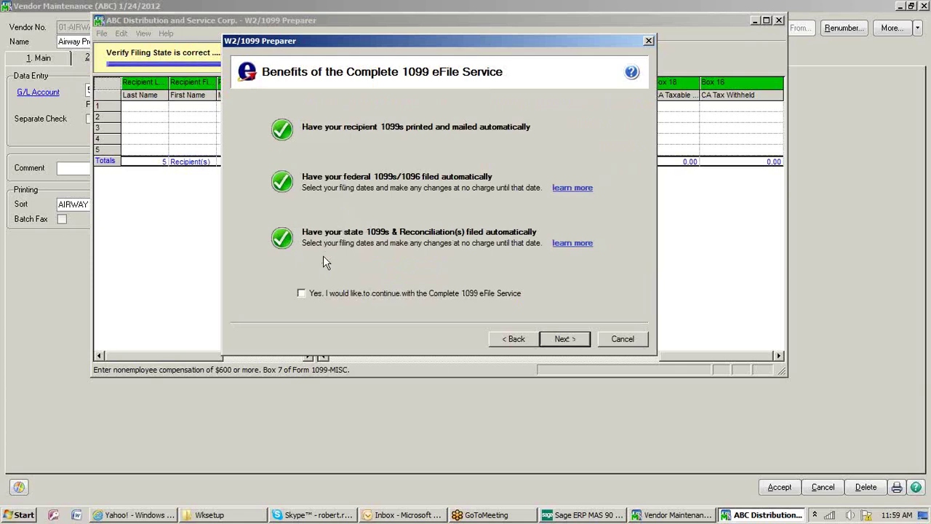
- Go back from the eFile benefits page to the 1099 MISC Printing and Filing Options
{"action": "left_click", "coordinate": [511, 339]}
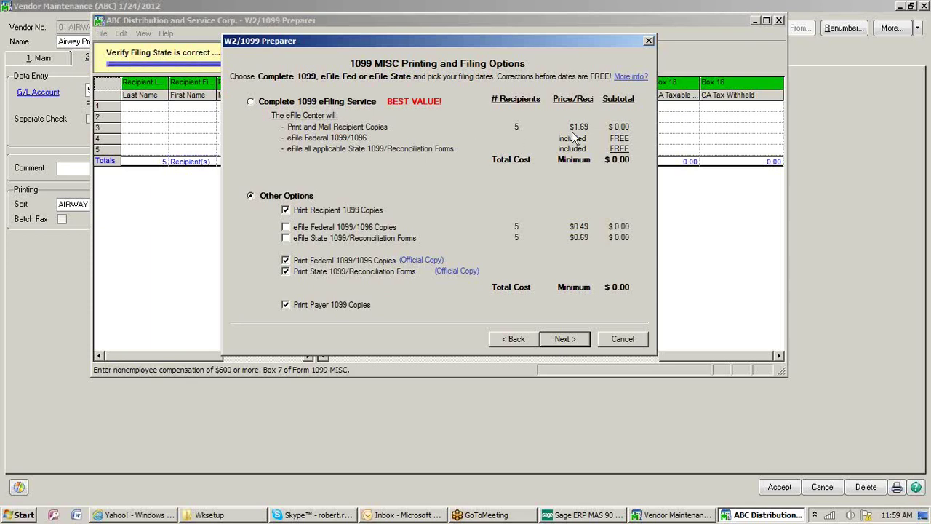
- Re-select Other Options with no eFiling and printed official federal and state copies, then continue
{"action": "left_click", "coordinate": [251, 102]}
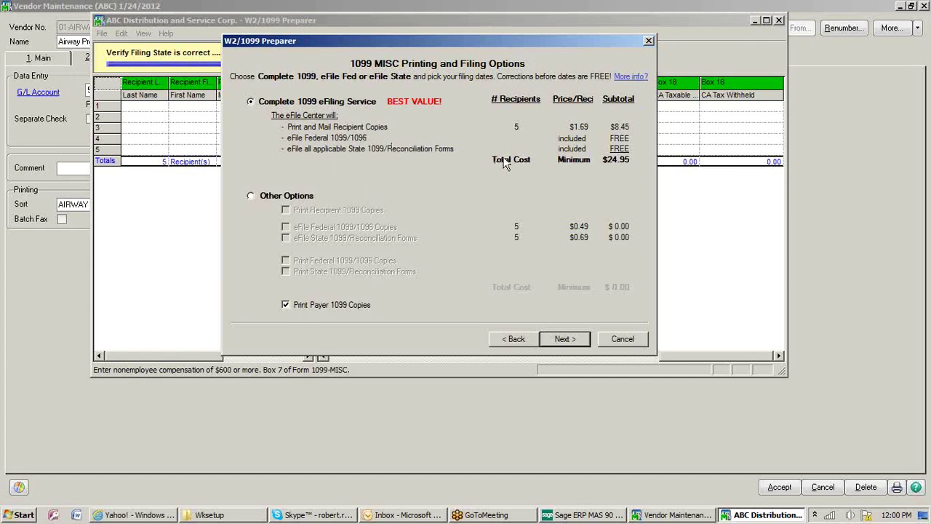
{"action": "left_click", "coordinate": [251, 196]}
{"action": "left_click", "coordinate": [286, 210]}
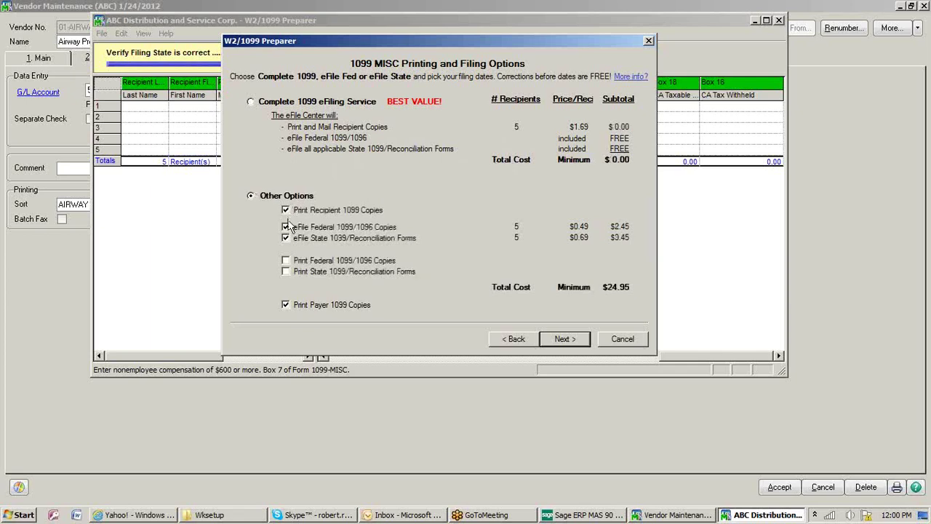
{"action": "left_click", "coordinate": [286, 226]}
{"action": "left_click", "coordinate": [287, 238]}
{"action": "left_click", "coordinate": [286, 260]}
{"action": "left_click", "coordinate": [286, 272]}
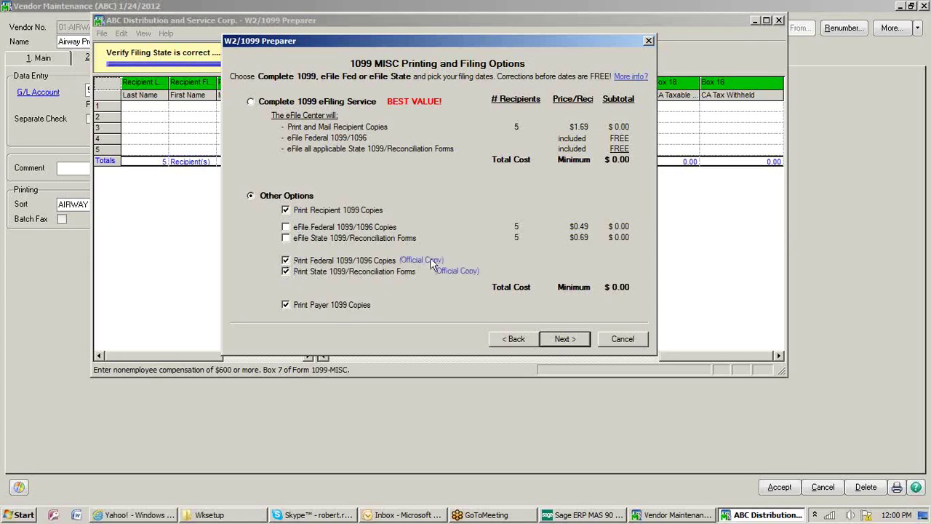
{"action": "left_click", "coordinate": [578, 341]}
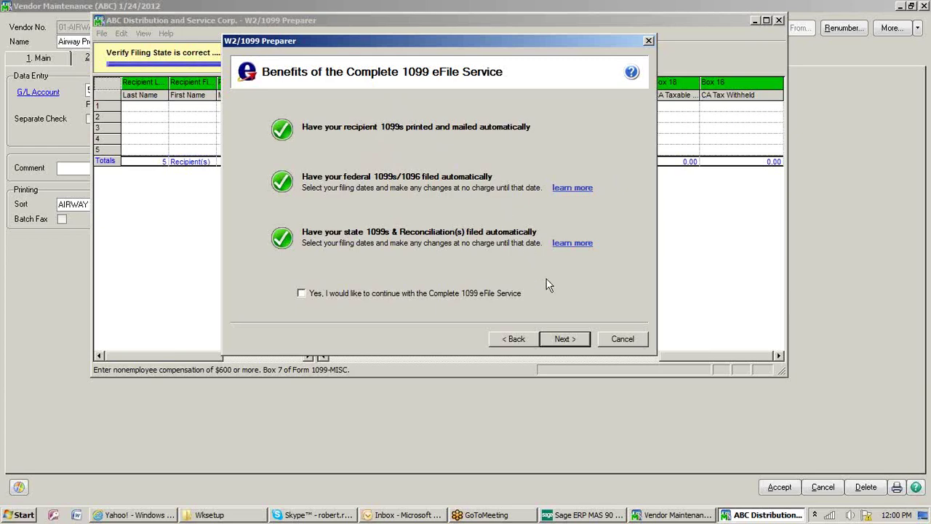
- Skip divider sheets and finish the wizard after reviewing the Federal, Recipient and Payer forms
{"action": "left_click", "coordinate": [571, 342]}
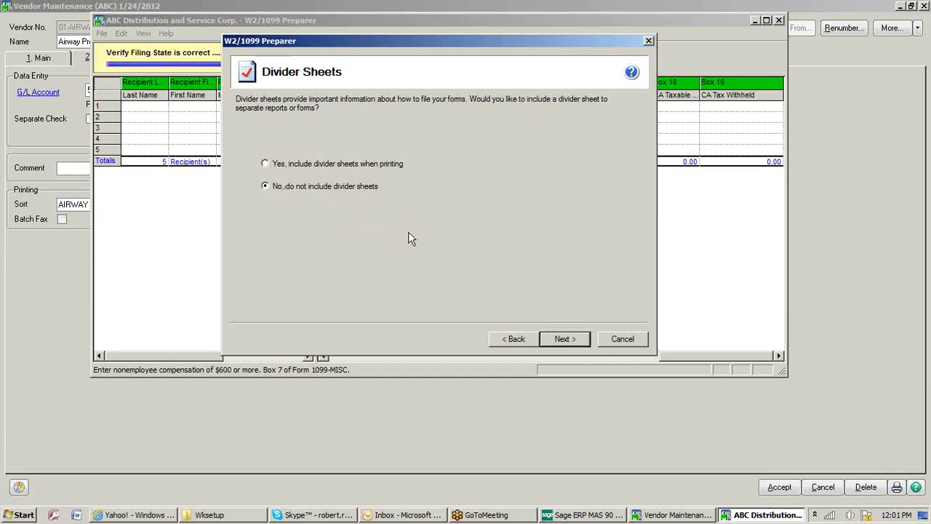
{"action": "left_click", "coordinate": [573, 339]}
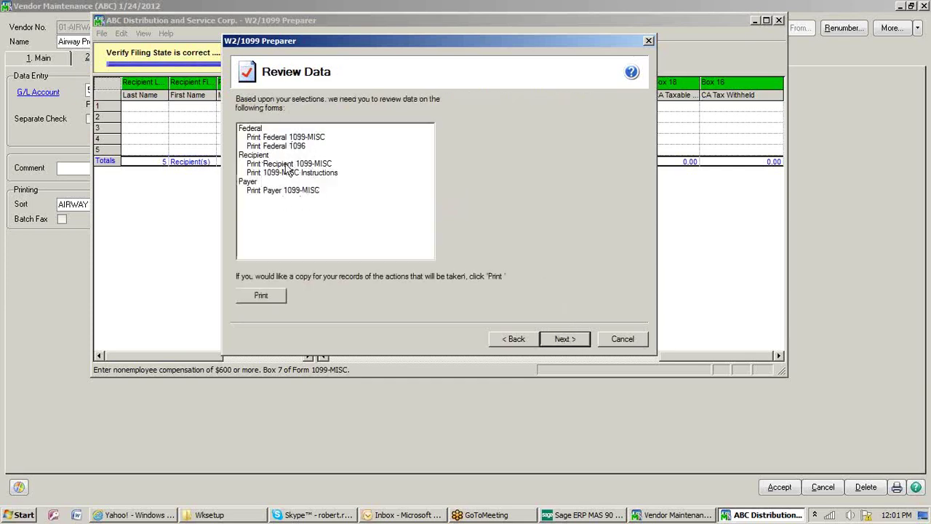
{"action": "left_click", "coordinate": [564, 339]}
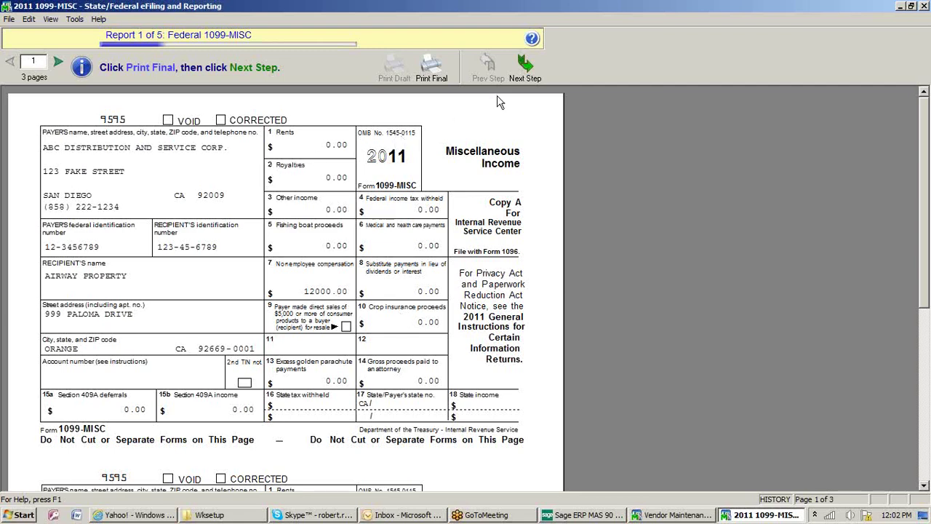
- Move past the Federal 1099-MISC report, declining to print it
{"action": "left_click", "coordinate": [517, 77]}
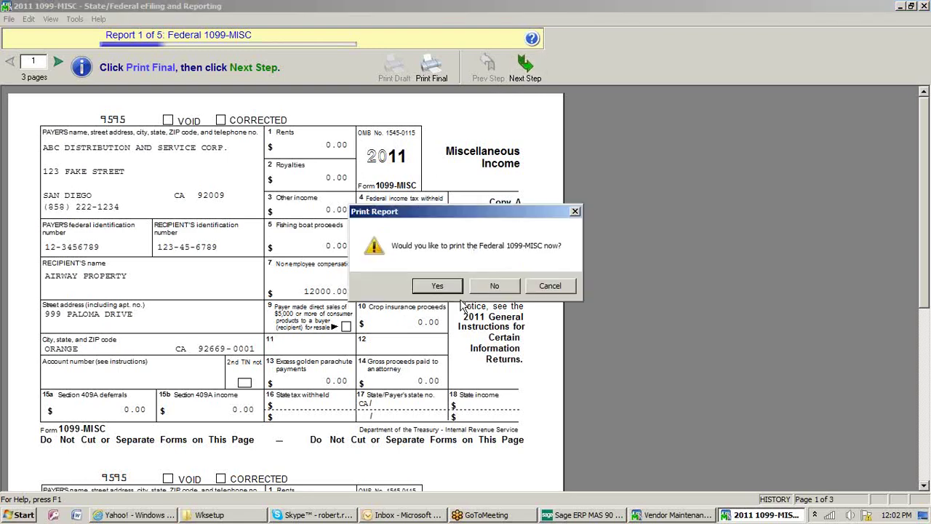
{"action": "left_click", "coordinate": [492, 286]}
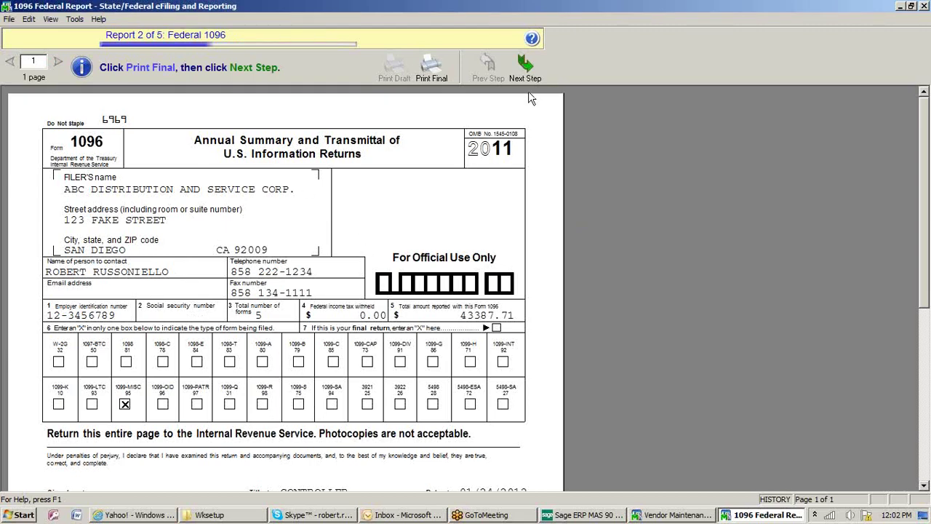
- Skip printing the Federal 1096, Recipient 1099-MISC, Instructions and Payer 1099-MISC reports
{"action": "left_click", "coordinate": [524, 69]}
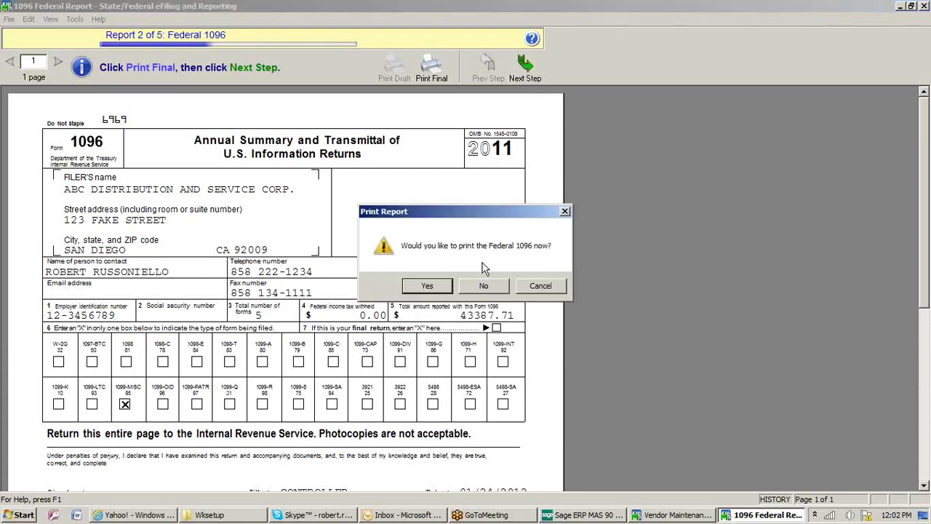
{"action": "left_click", "coordinate": [480, 285]}
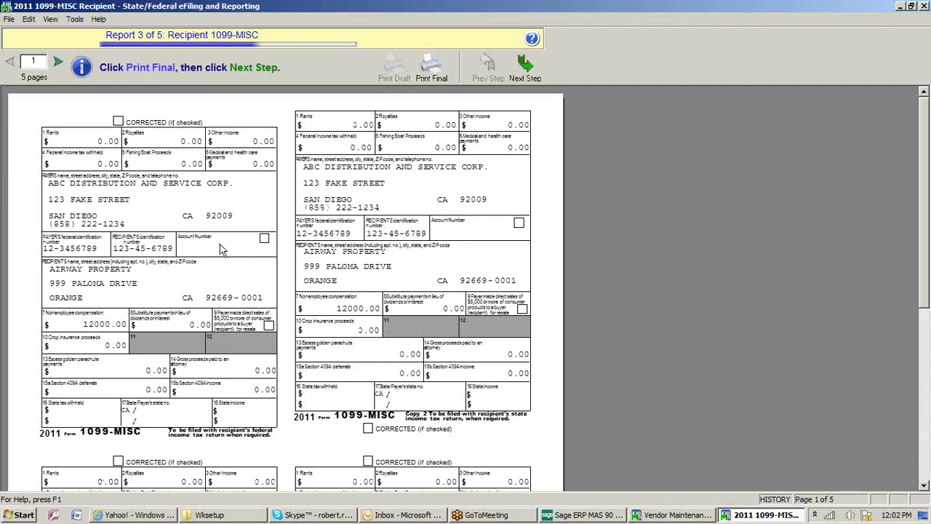
{"action": "left_click", "coordinate": [518, 78]}
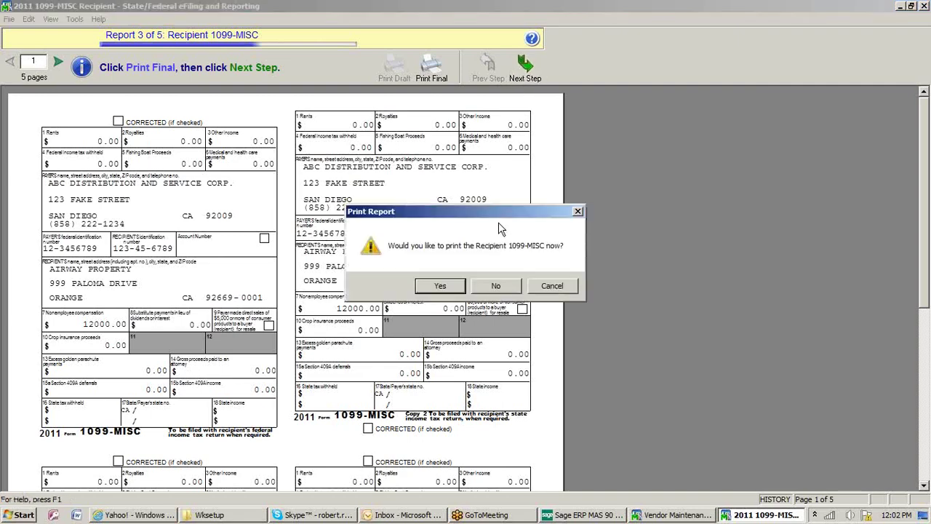
{"action": "left_click", "coordinate": [497, 284]}
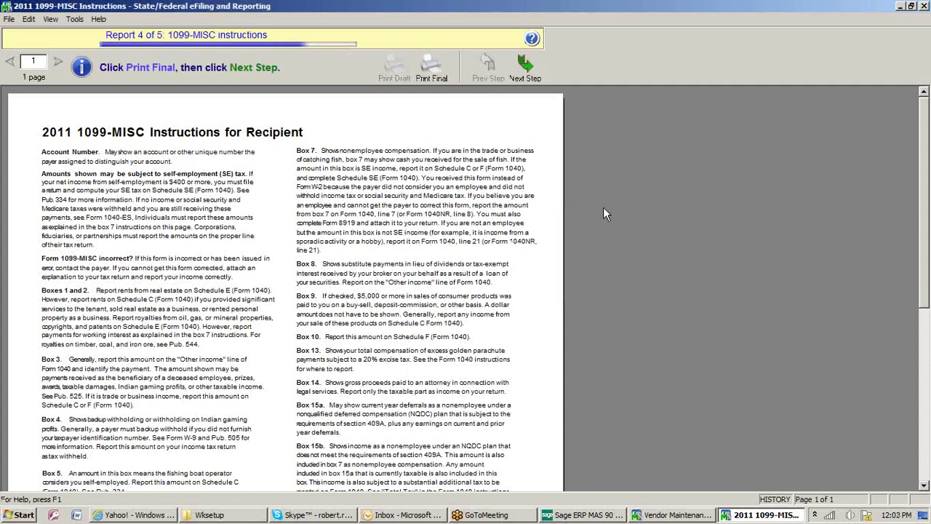
{"action": "left_click", "coordinate": [525, 67]}
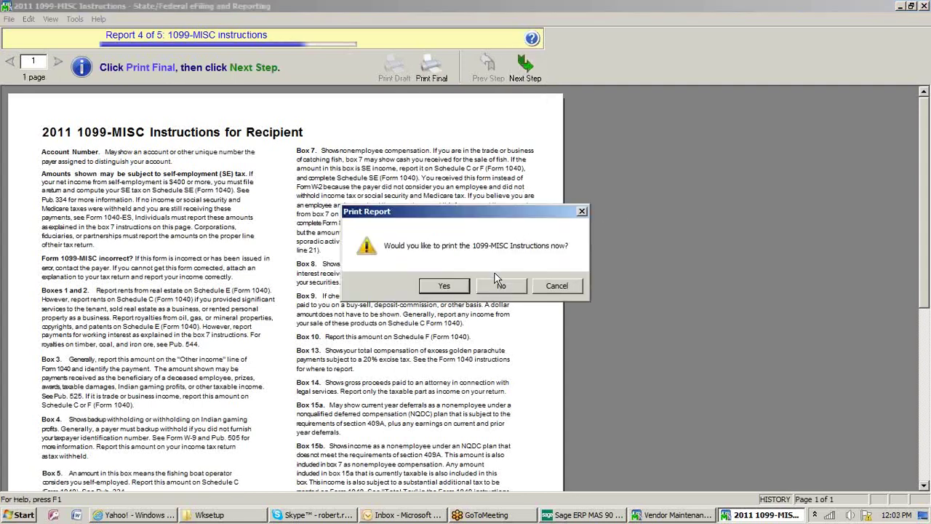
{"action": "left_click", "coordinate": [500, 286]}
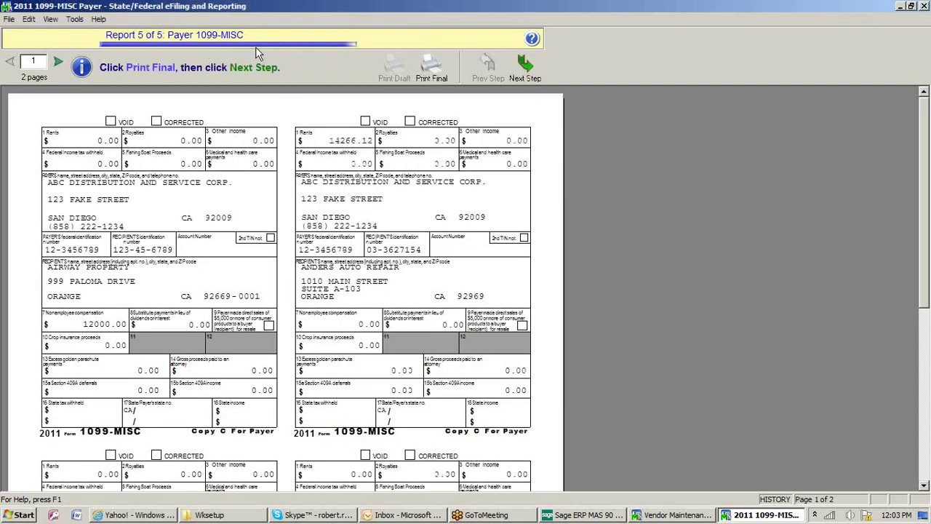
{"action": "left_click", "coordinate": [525, 73]}
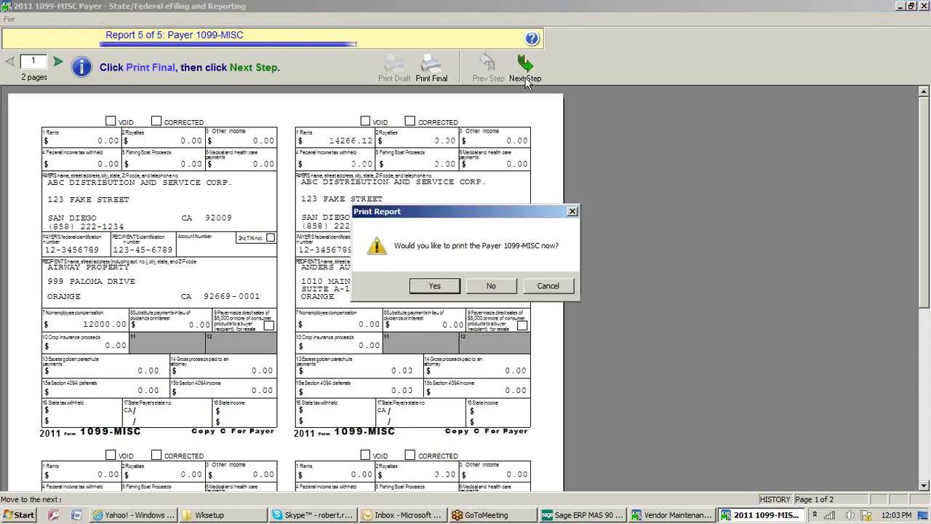
{"action": "left_click", "coordinate": [499, 285]}
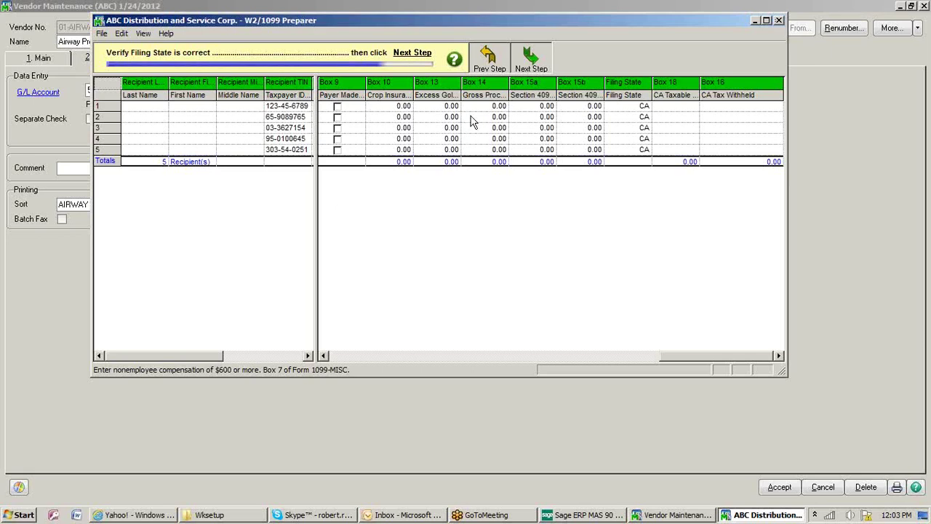
- Close the W2/1099 Preparer and the Vendor Maintenance window
{"action": "left_click", "coordinate": [779, 22]}
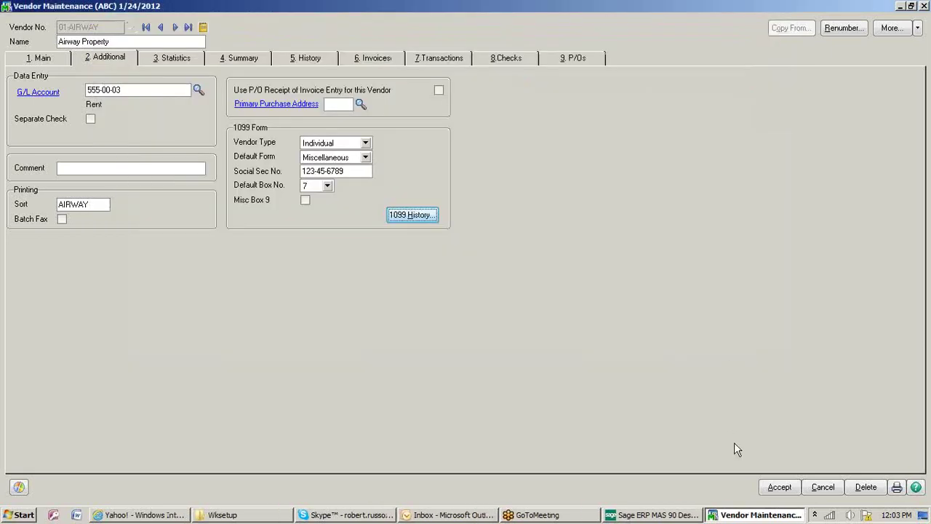
{"action": "right_click", "coordinate": [755, 515]}
{"action": "left_click", "coordinate": [749, 501]}
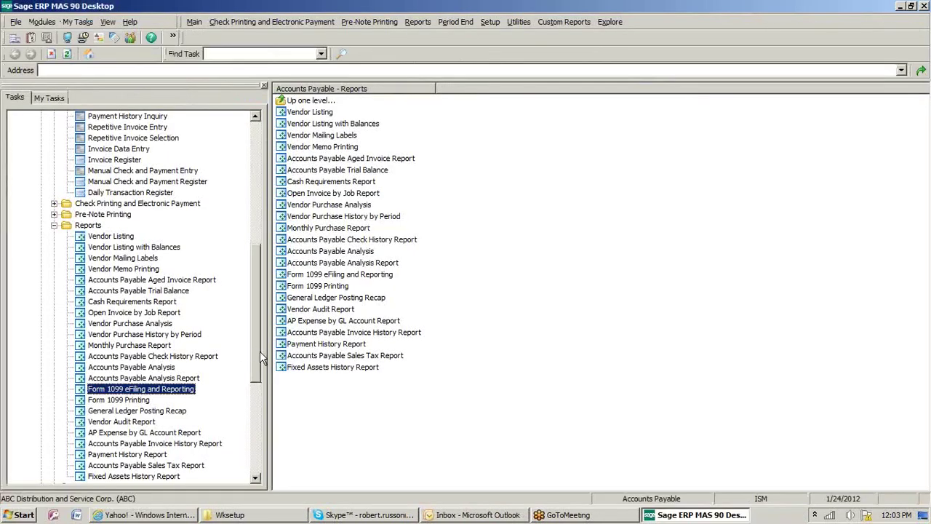
- Open Payroll Period End's Federal eFiling and Reporting, accept the date, select W-2 SSA, then close it
{"action": "scroll", "coordinate": [259, 351], "scroll_direction": "down", "scroll_amount": 7}
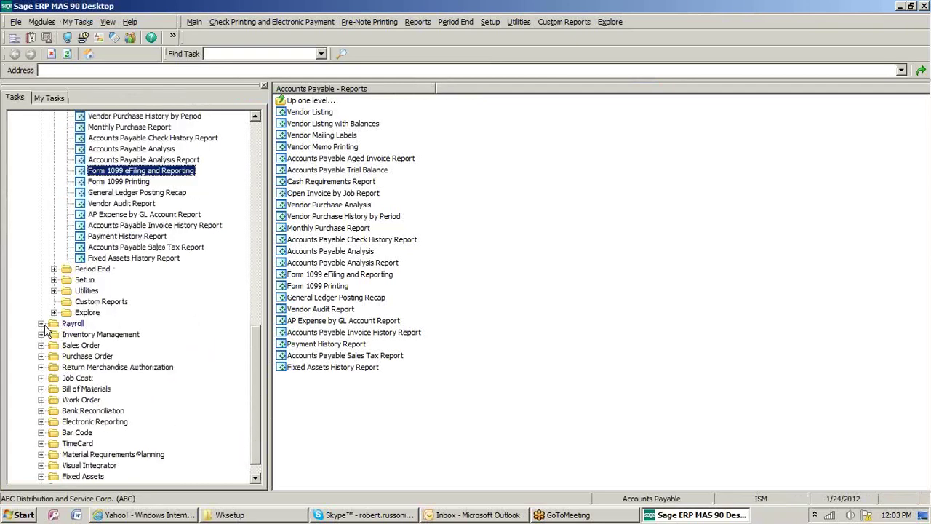
{"action": "left_click", "coordinate": [41, 323]}
{"action": "left_click", "coordinate": [54, 367]}
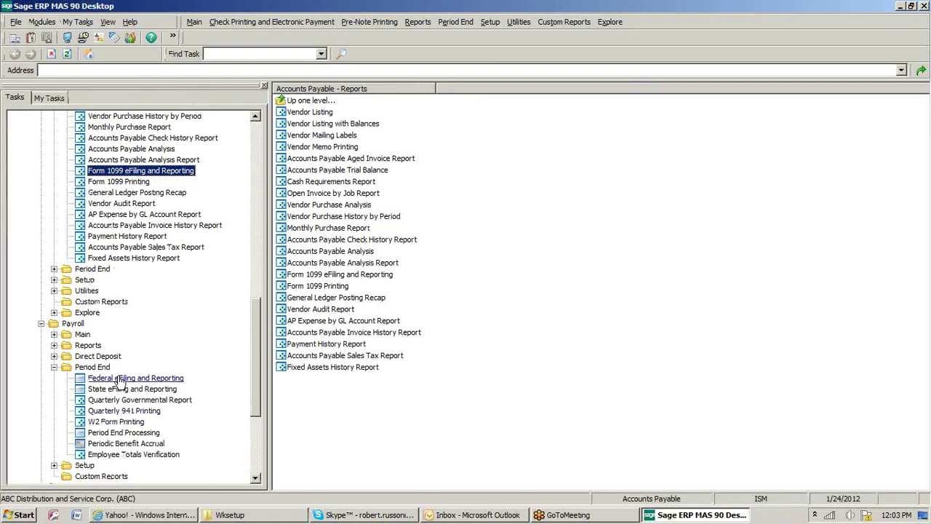
{"action": "left_click", "coordinate": [120, 378]}
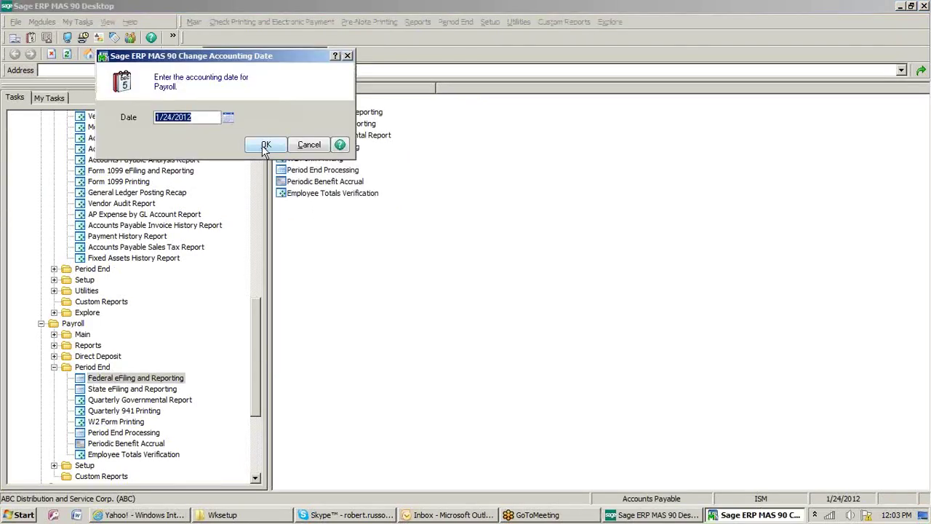
{"action": "left_click", "coordinate": [266, 144]}
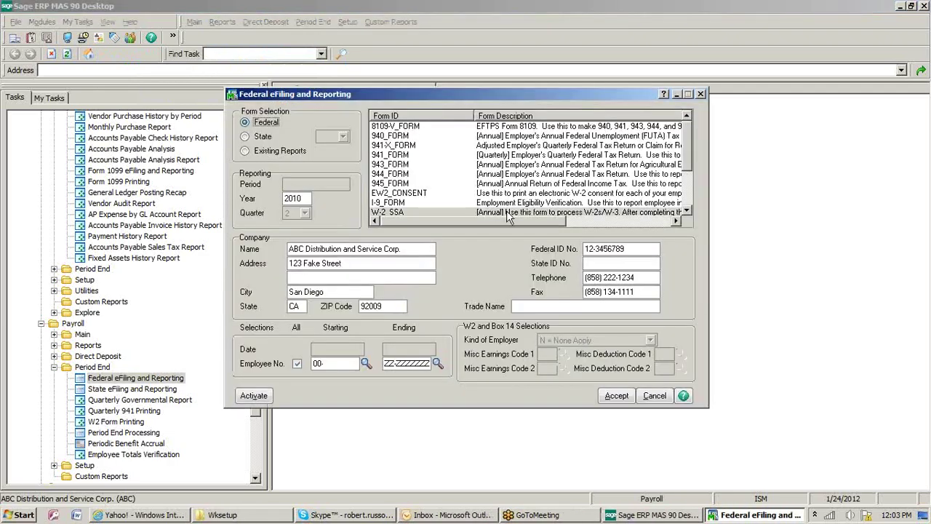
{"action": "left_click", "coordinate": [506, 210]}
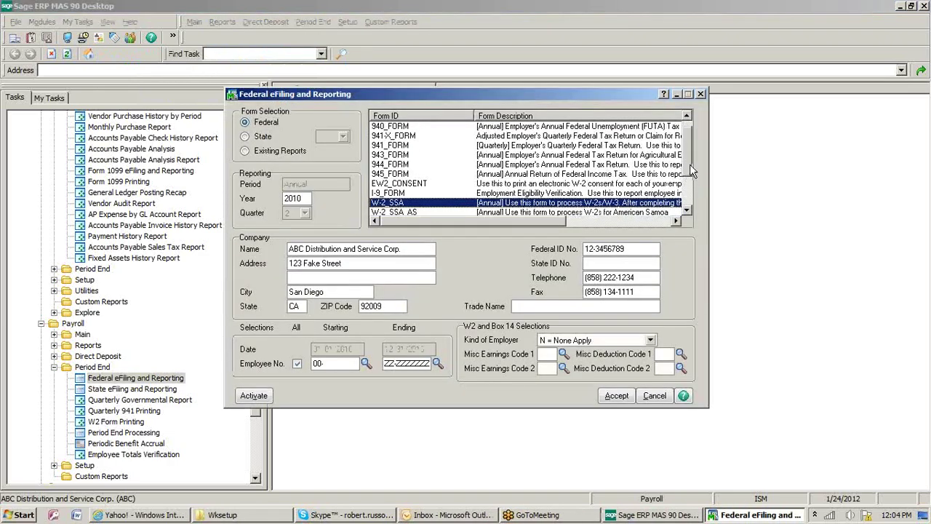
{"action": "left_click_drag", "start_coordinate": [690, 164], "coordinate": [688, 128]}
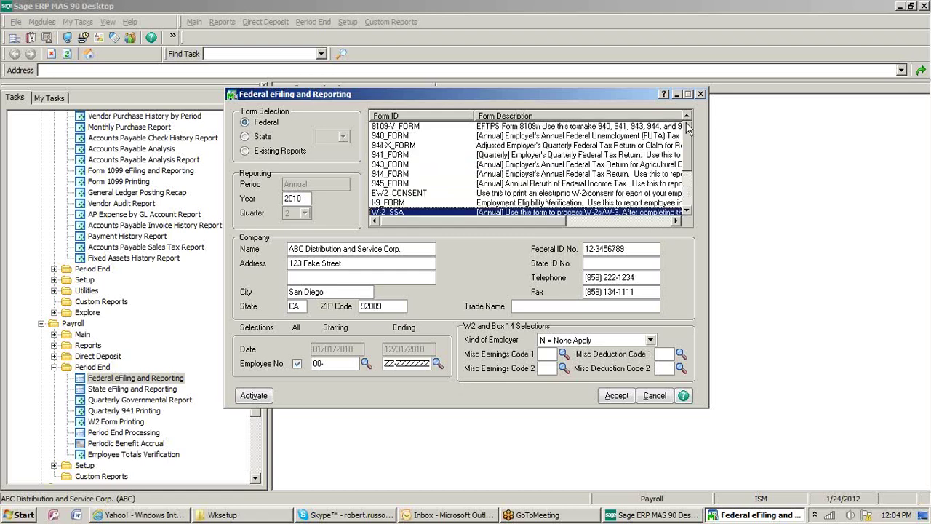
{"action": "left_click", "coordinate": [701, 94]}
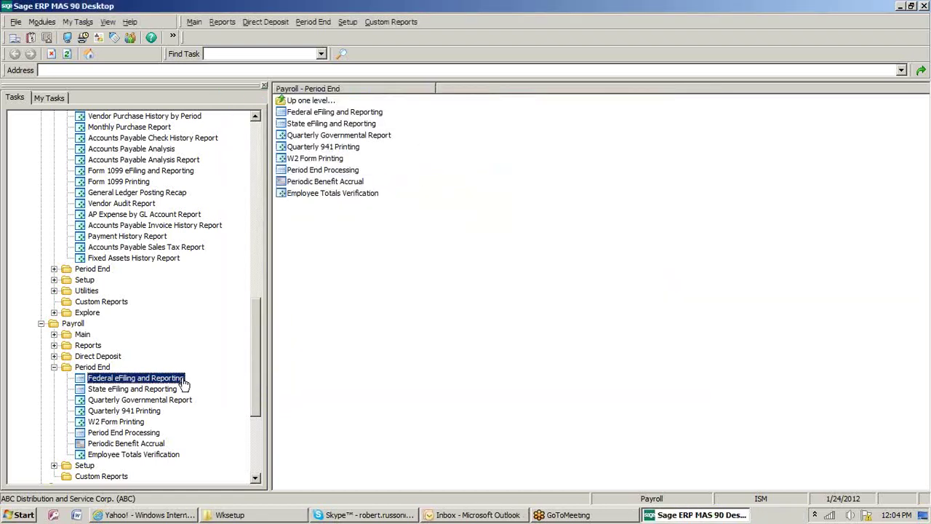
{"action": "double_click", "coordinate": [161, 391]}
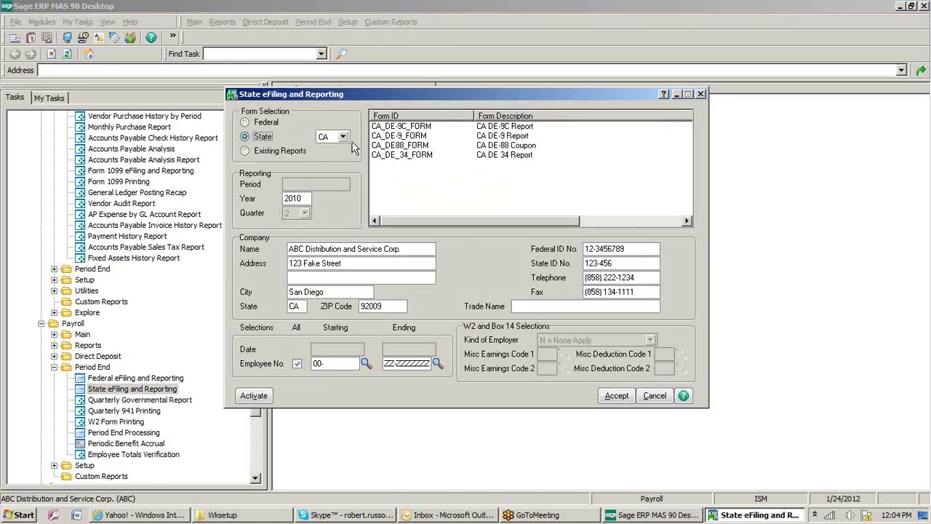
{"action": "left_click", "coordinate": [343, 137]}
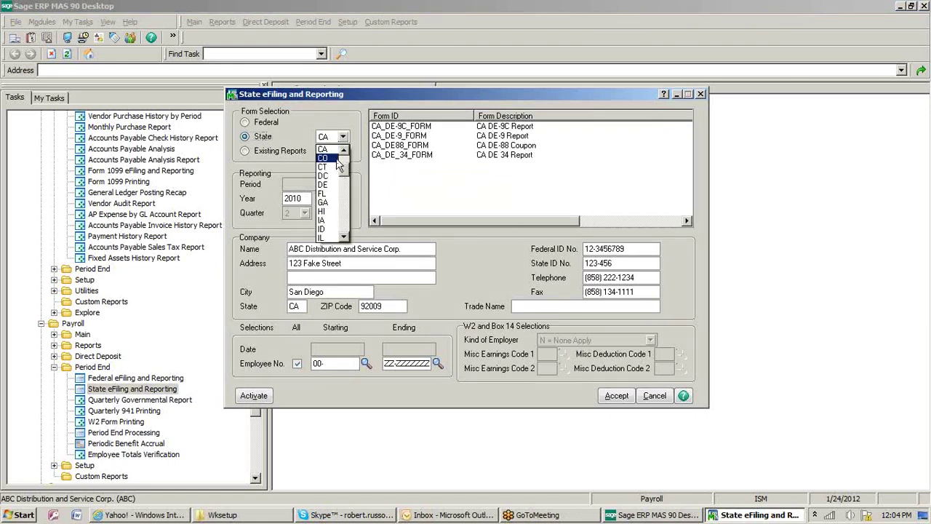
{"action": "left_click", "coordinate": [329, 167]}
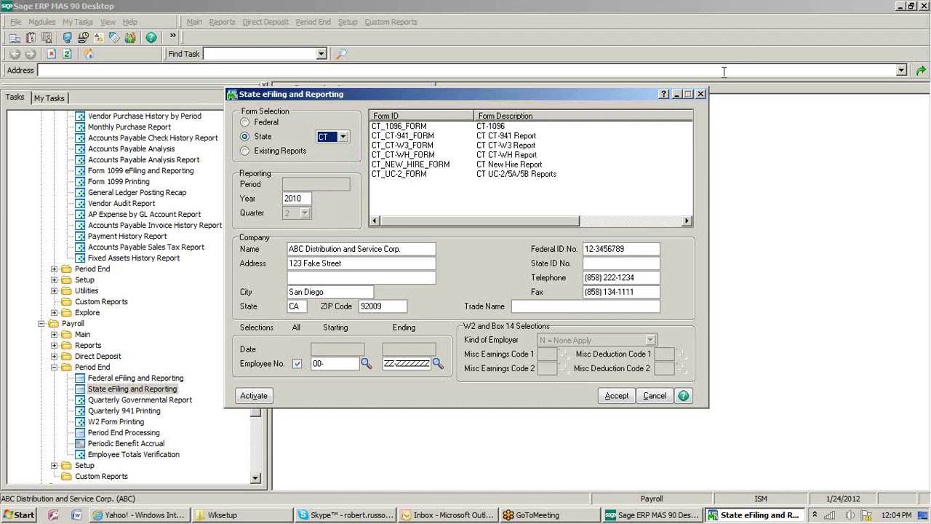
{"action": "left_click", "coordinate": [700, 93]}
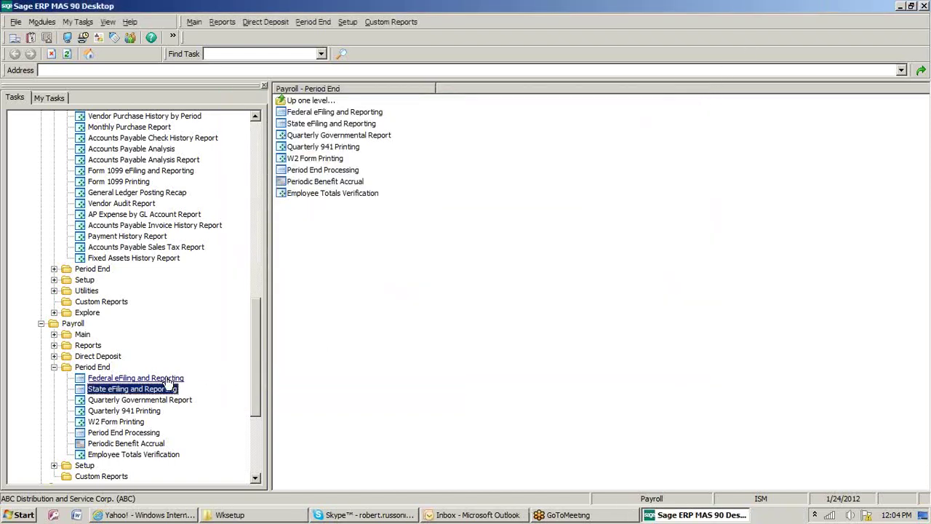
{"action": "left_click", "coordinate": [166, 378]}
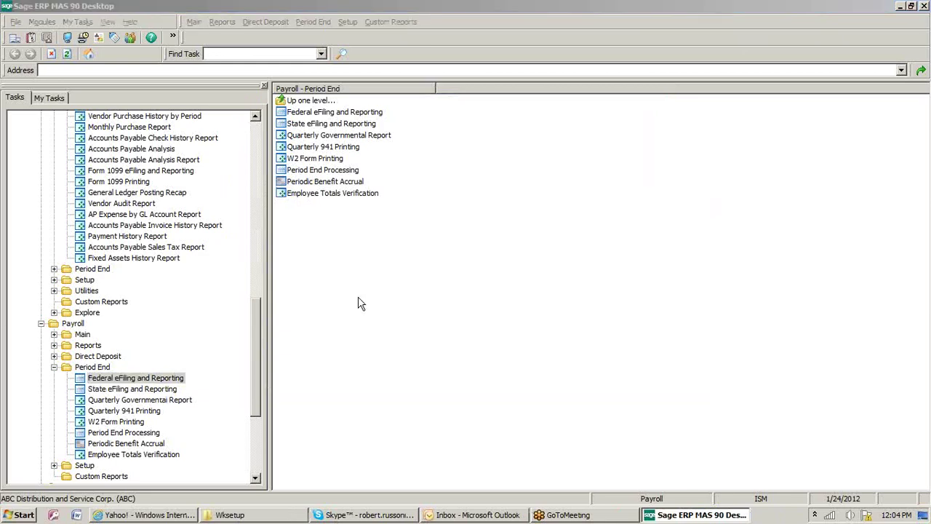
- Select the W-2_SSA form, pick the single employee from the lookup, and accept the 2010 settings
{"action": "left_click", "coordinate": [685, 212]}
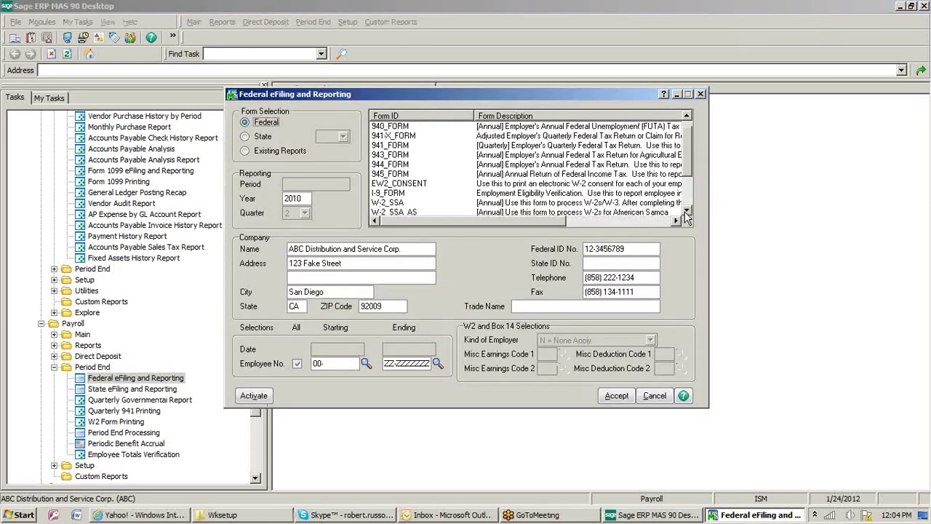
{"action": "left_click", "coordinate": [451, 203]}
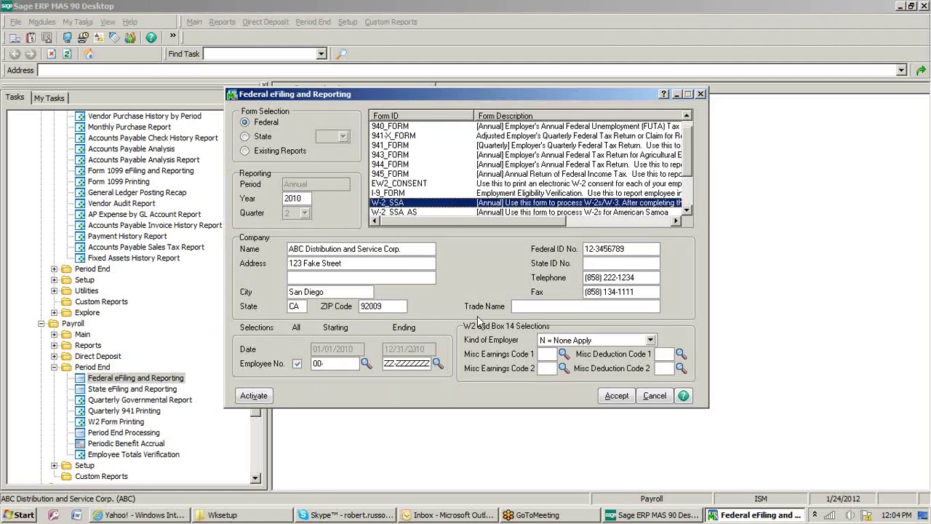
{"action": "left_click", "coordinate": [365, 365]}
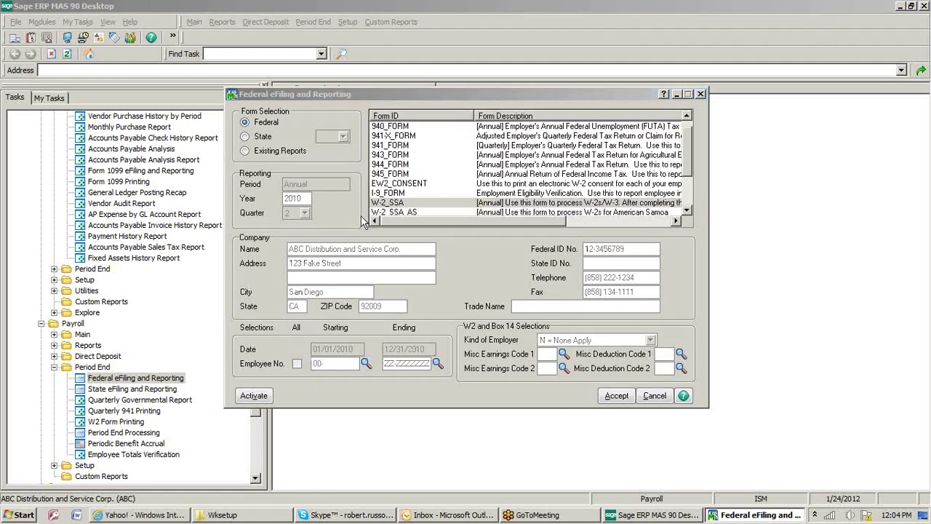
{"action": "double_click", "coordinate": [369, 150]}
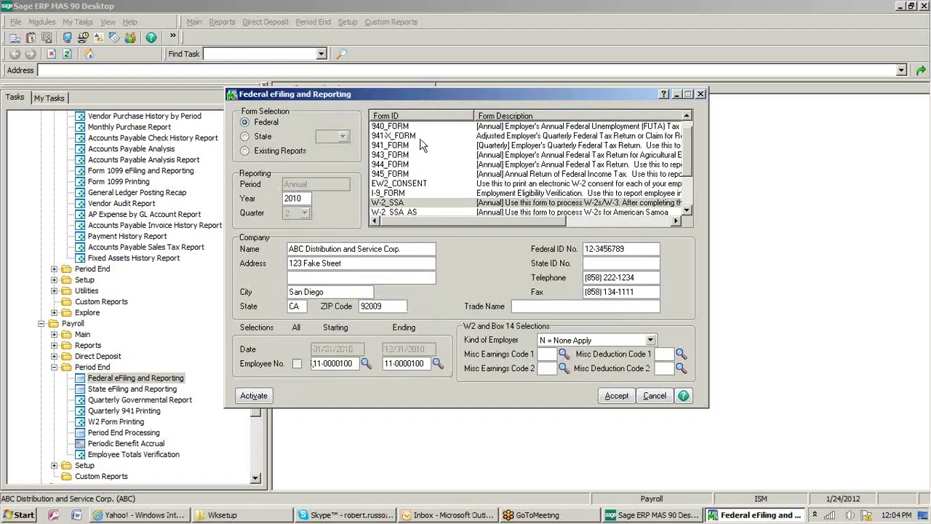
{"action": "left_click", "coordinate": [304, 198]}
{"action": "left_click", "coordinate": [623, 402]}
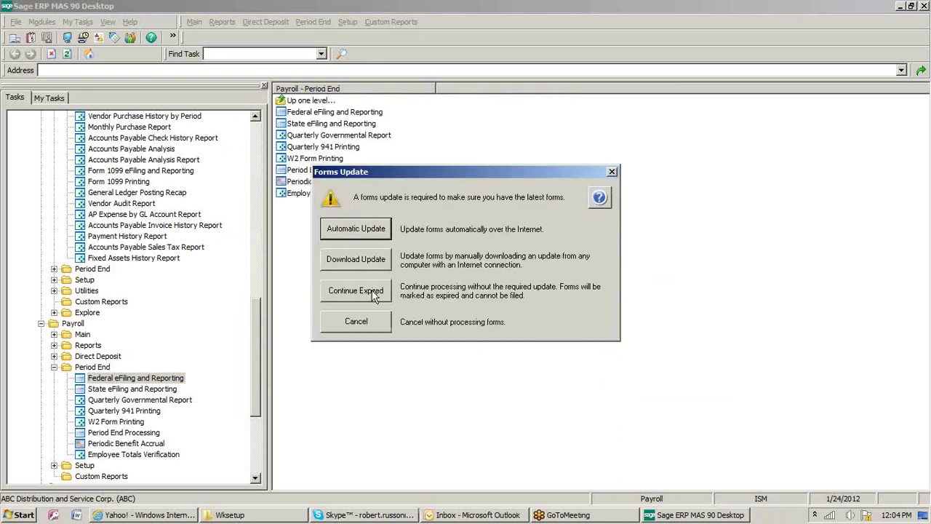
- Continue with expired forms, decline the saved work-in-progress, skip the test drive, and accept the FEIN
{"action": "left_click", "coordinate": [373, 297]}
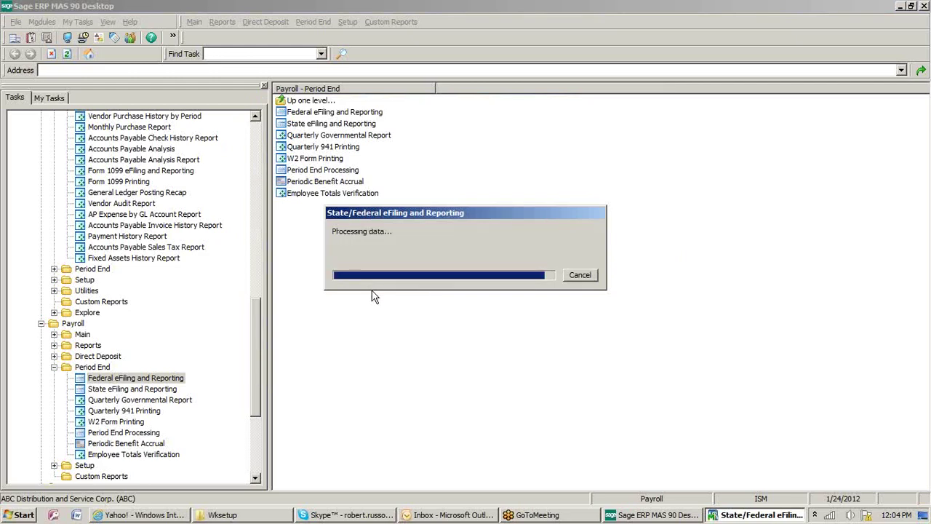
{"action": "left_click", "coordinate": [541, 271]}
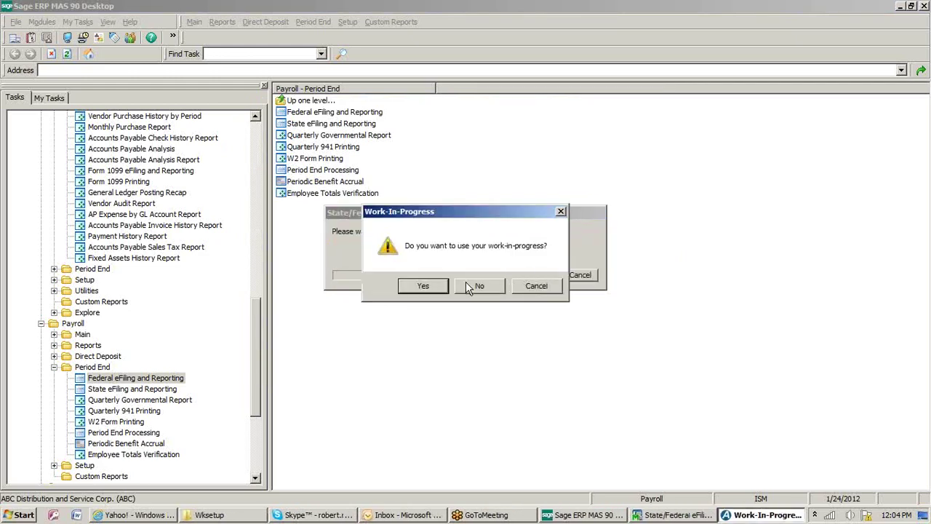
{"action": "left_click", "coordinate": [477, 286]}
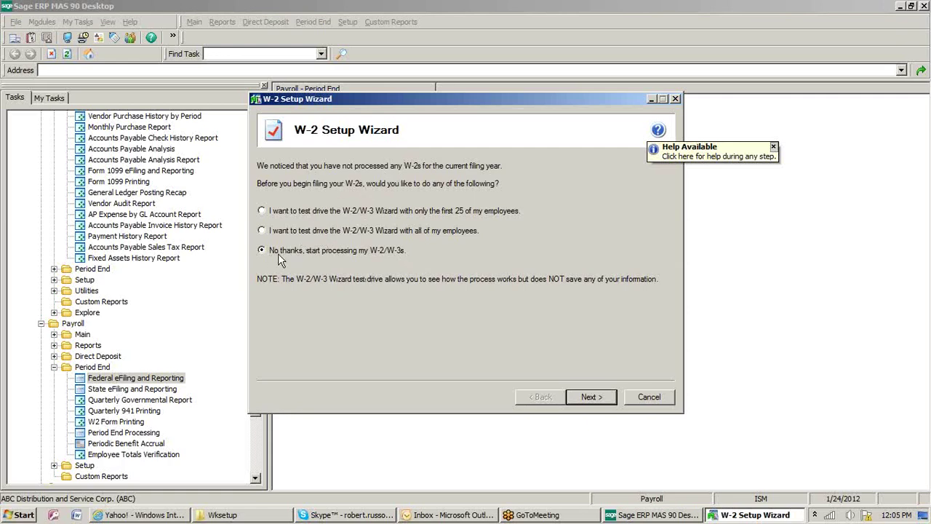
{"action": "left_click", "coordinate": [589, 397]}
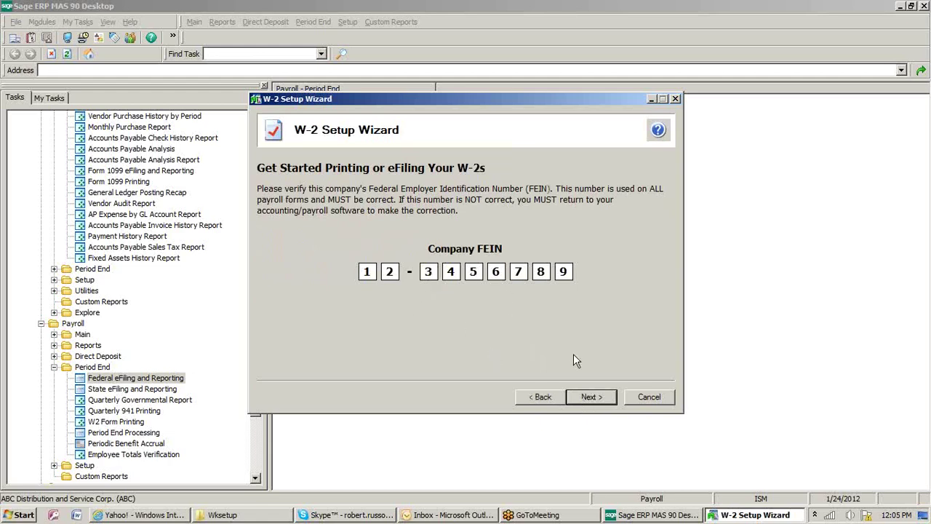
{"action": "left_click", "coordinate": [589, 398]}
- Enter the contact's full name with title 'Controller' and confirm filing for your own company
{"action": "left_click", "coordinate": [360, 312]}
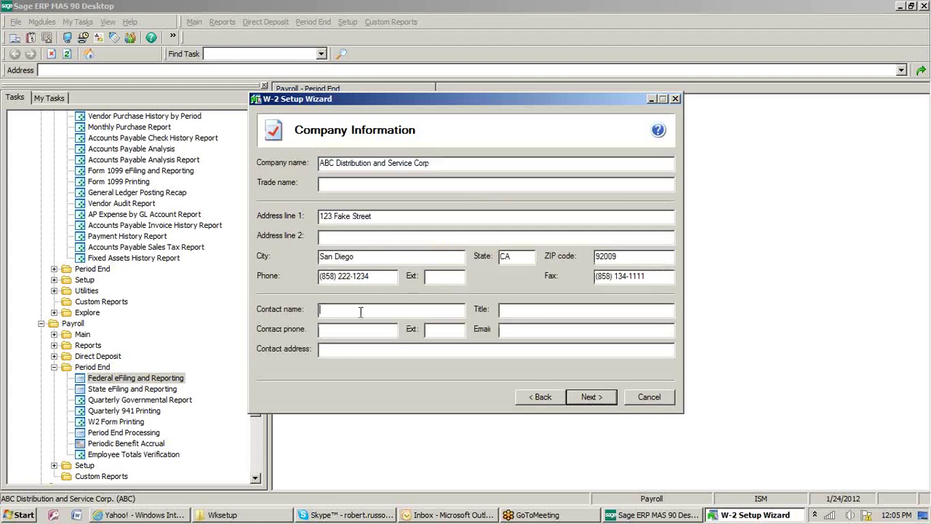
{"action": "key", "text": "Tab"}
{"action": "type", "text": "Controll"}
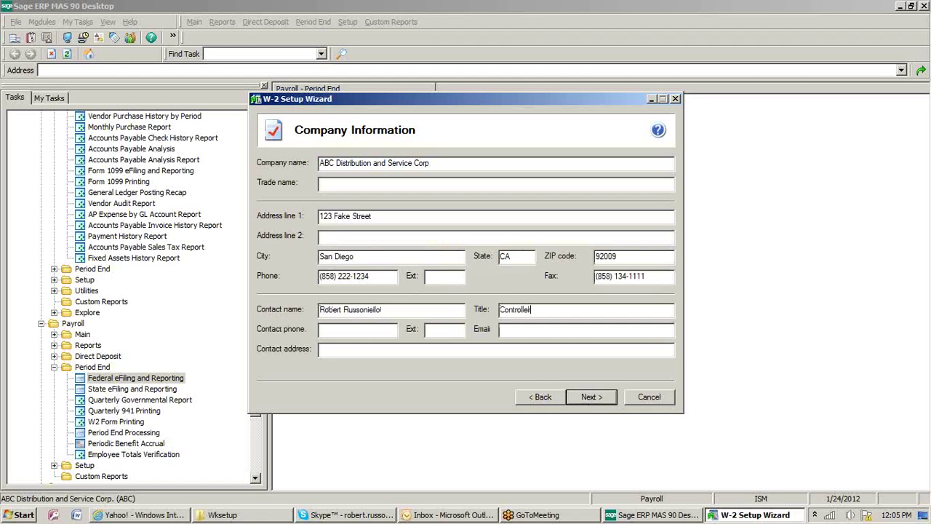
{"action": "type", "text": "er"}
{"action": "left_click", "coordinate": [601, 401]}
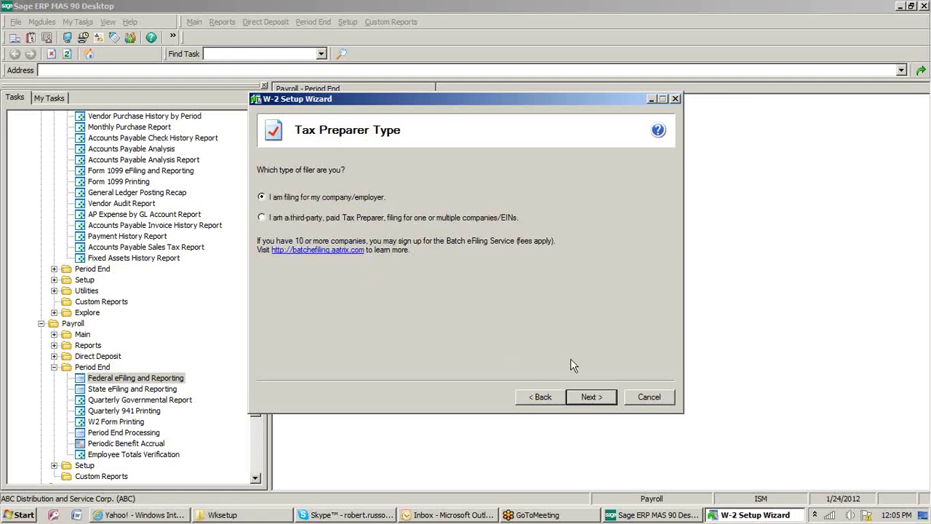
{"action": "left_click", "coordinate": [592, 396]}
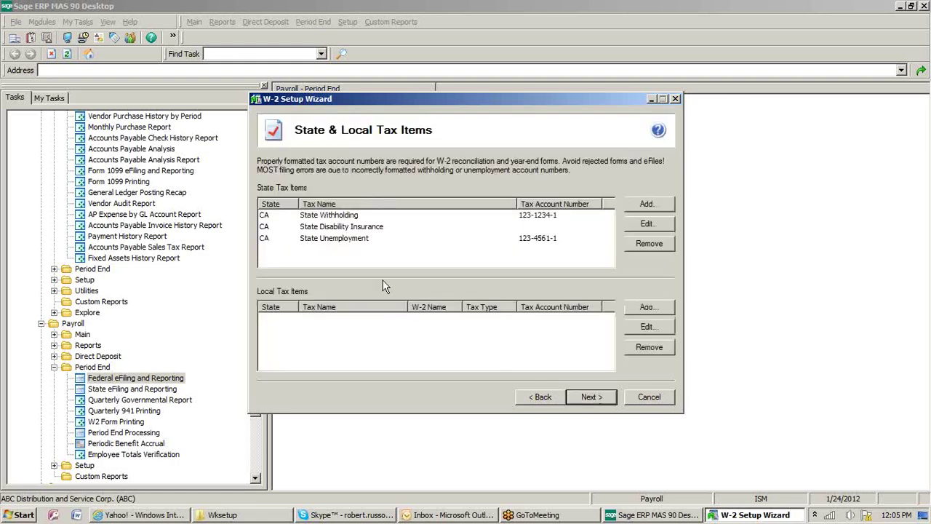
- Give the CA State Disability Insurance tax item its state tax account number
{"action": "left_click", "coordinate": [315, 217]}
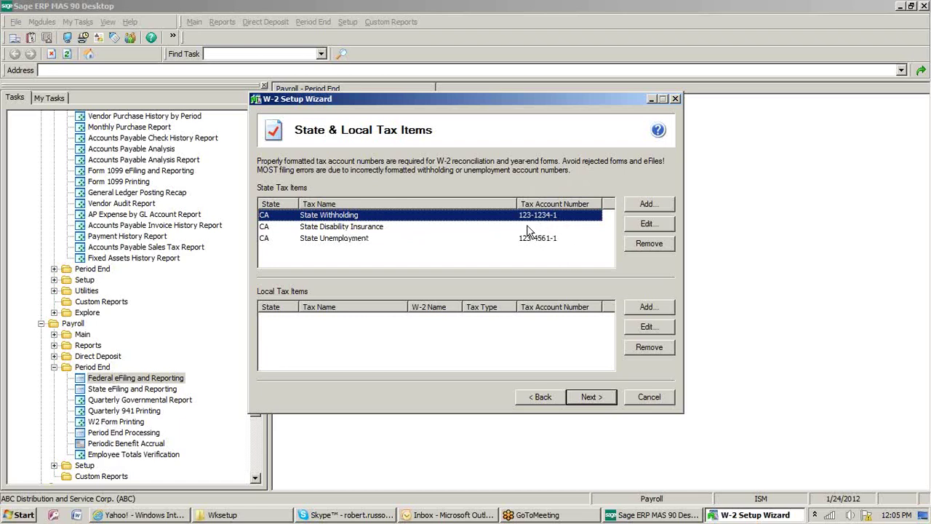
{"action": "left_click", "coordinate": [526, 228]}
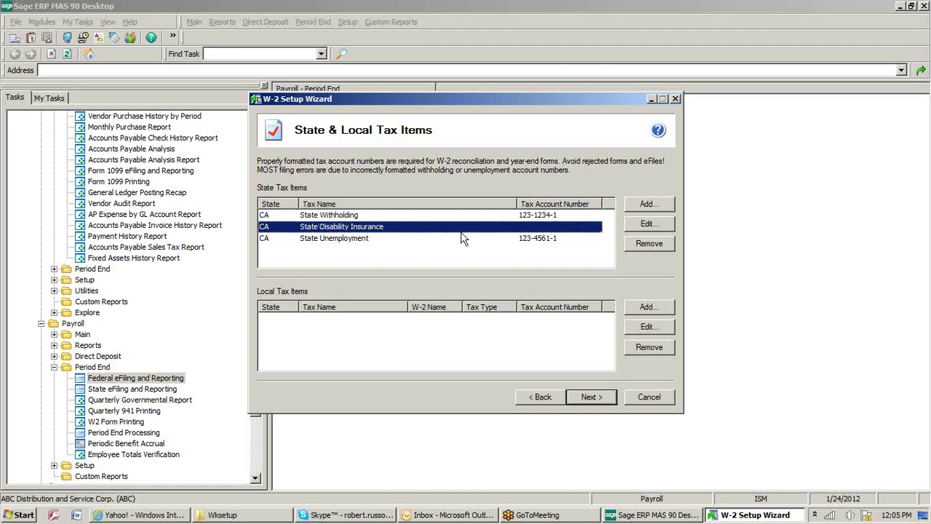
{"action": "left_click", "coordinate": [646, 224]}
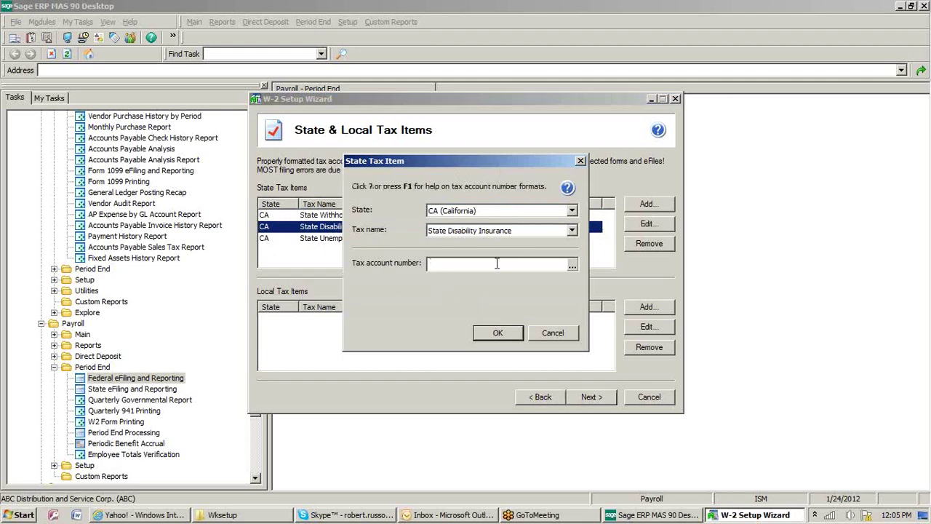
{"action": "left_click_drag", "start_coordinate": [469, 167], "coordinate": [334, 182]}
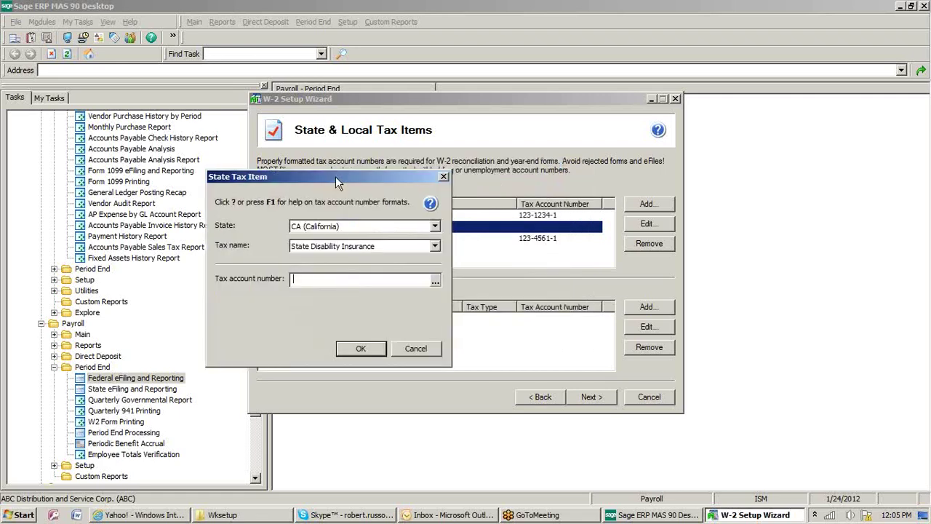
{"action": "type", "text": "123-1234-1"}
{"action": "left_click", "coordinate": [360, 349]}
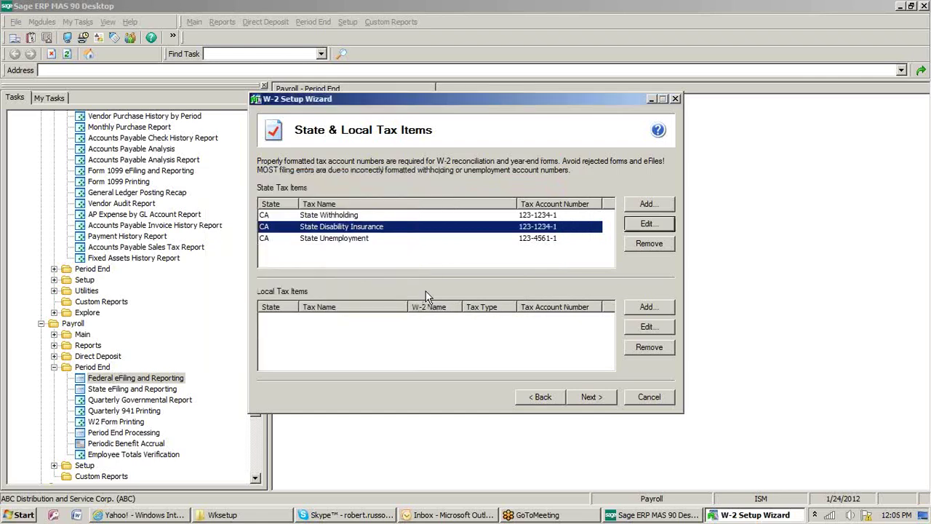
{"action": "left_click", "coordinate": [437, 238]}
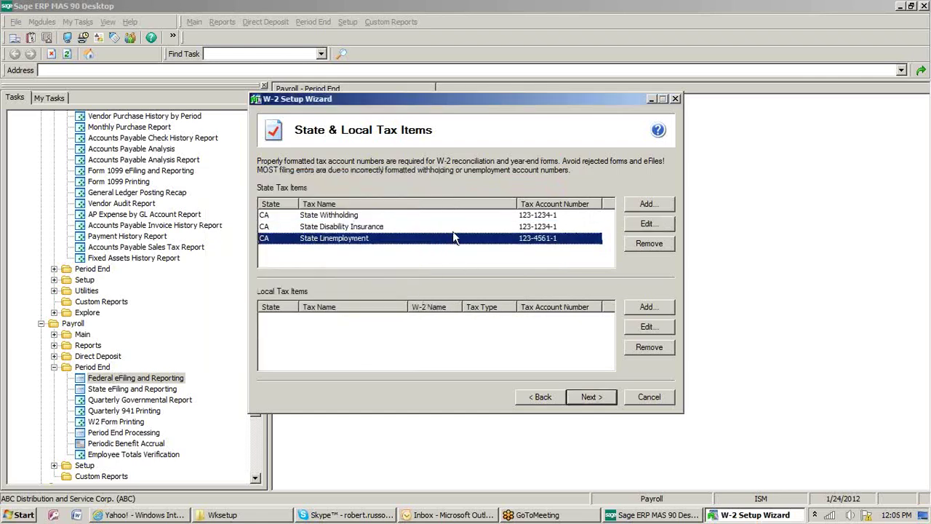
{"action": "left_click", "coordinate": [453, 229]}
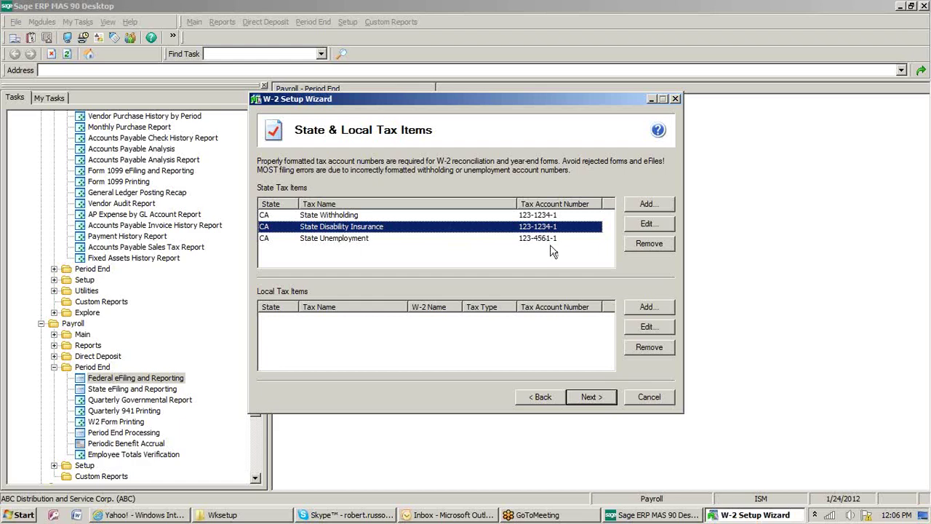
- Pass the Data Verification page with every answer left at No to reach W-3 Information
{"action": "left_click", "coordinate": [591, 398]}
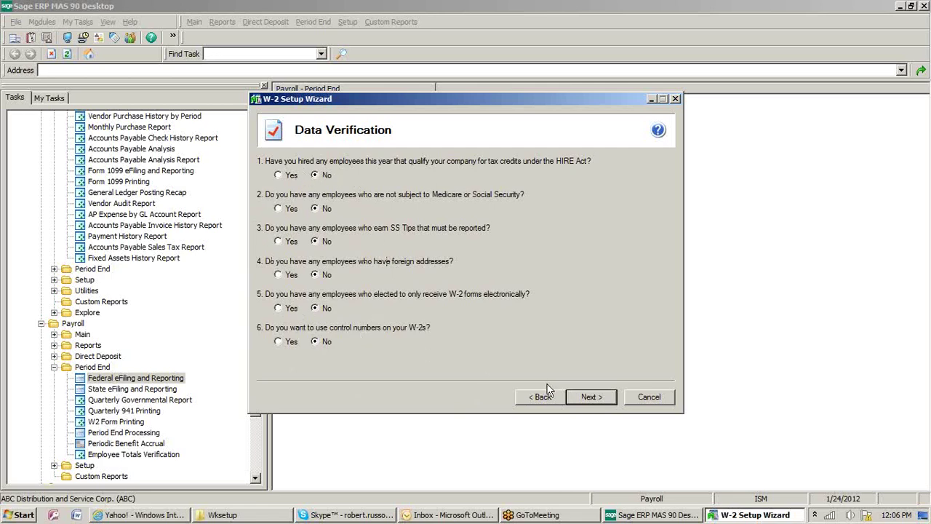
{"action": "left_click", "coordinate": [585, 397]}
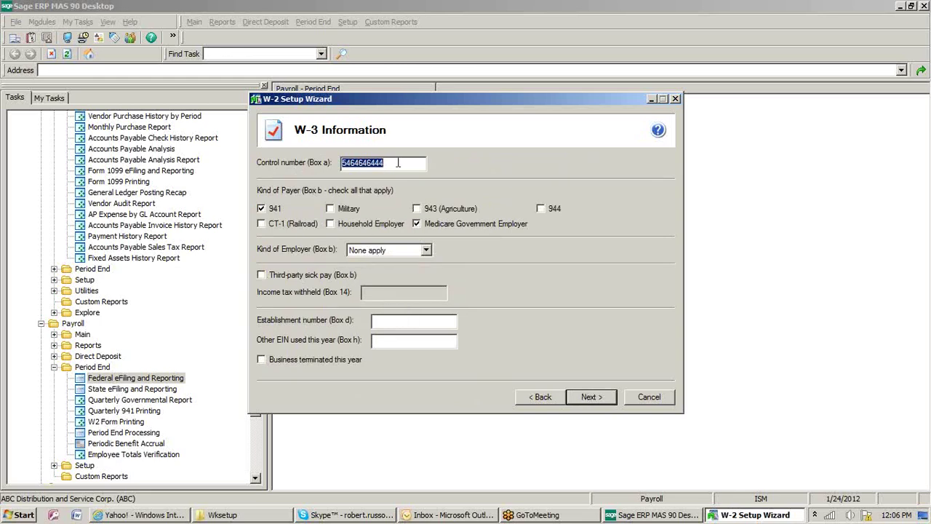
- Clear the W-3 control number, untick Medicare Government Employer, keep 'None apply', and continue
{"action": "left_click_drag", "start_coordinate": [393, 163], "coordinate": [340, 169]}
{"action": "key", "text": "BackSpace"}
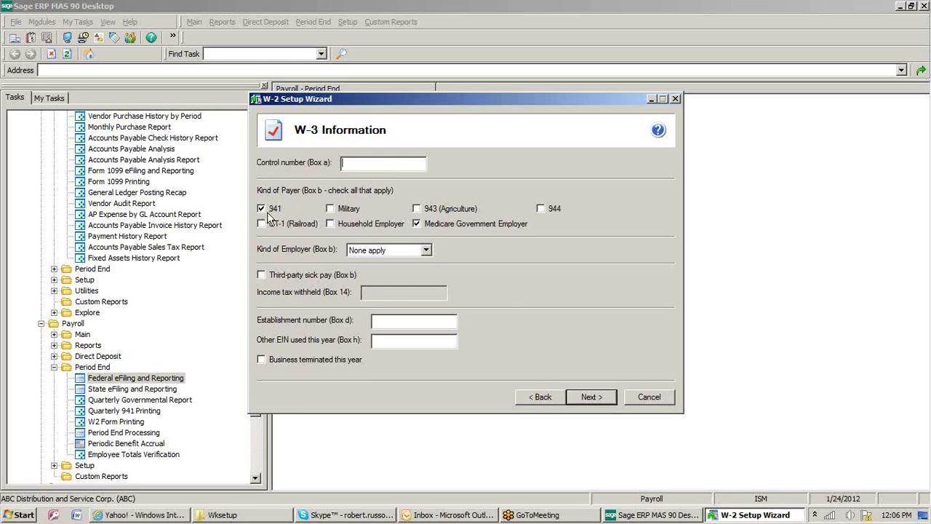
{"action": "left_click", "coordinate": [417, 224]}
{"action": "left_click", "coordinate": [426, 250]}
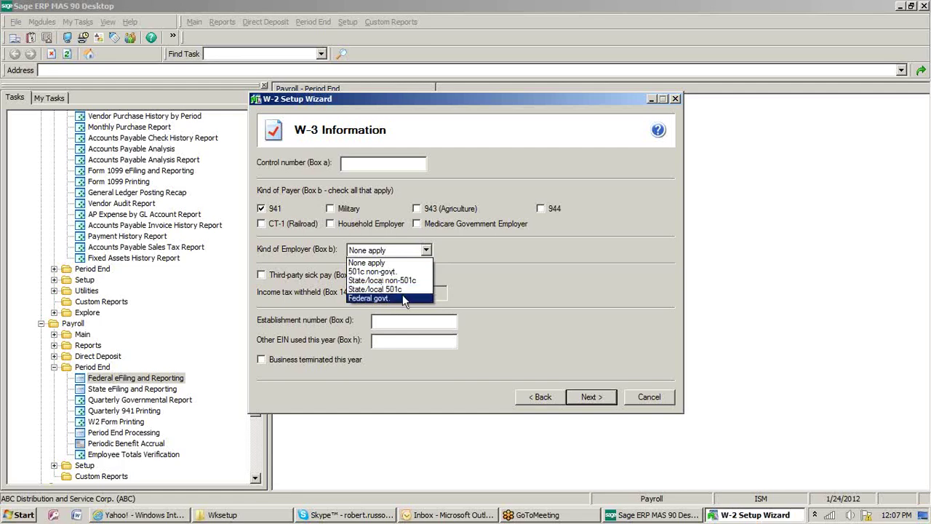
{"action": "left_click", "coordinate": [443, 240]}
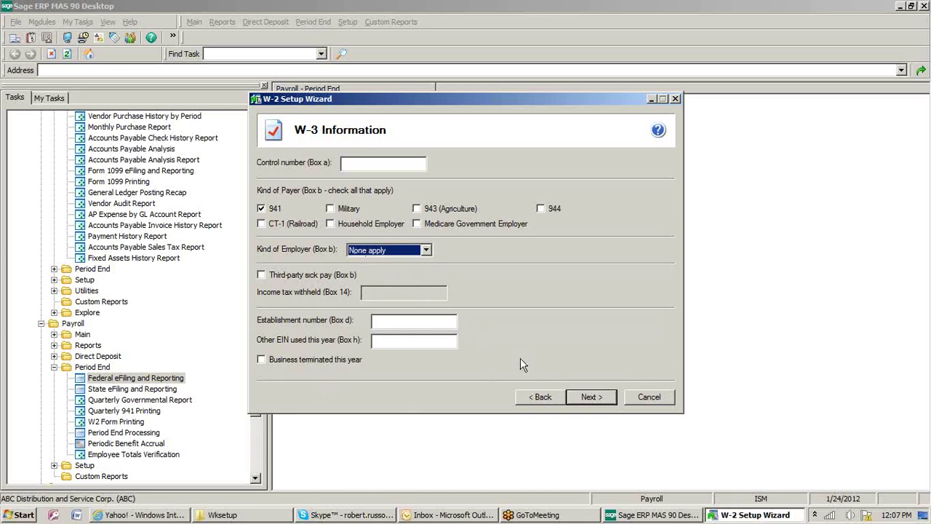
{"action": "left_click", "coordinate": [592, 397]}
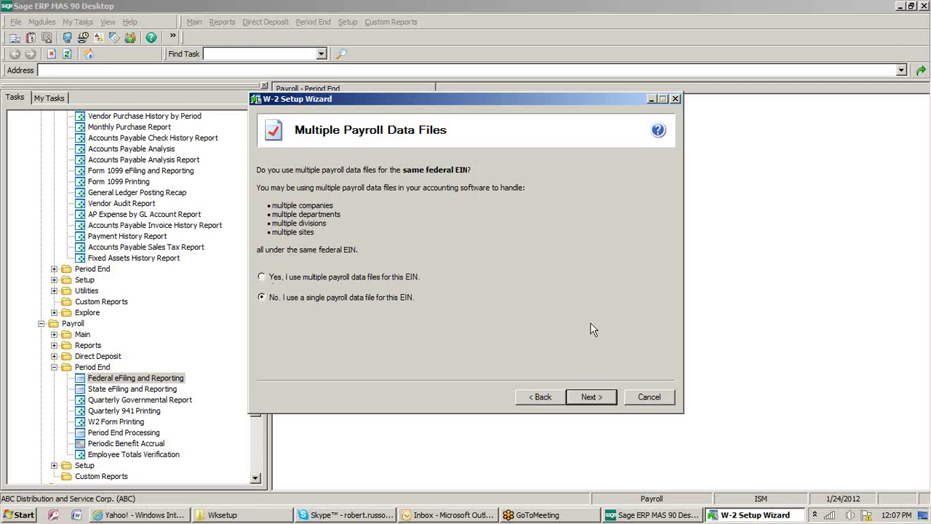
- Finish the wizard to open the W2/1099 Preparer, move it aside, and expand Payroll > Main
{"action": "left_click", "coordinate": [591, 397]}
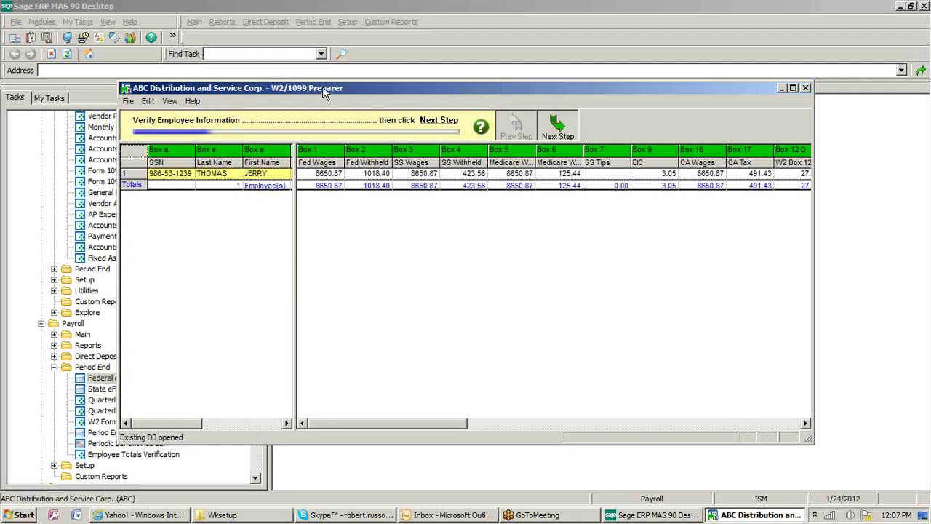
{"action": "left_click_drag", "start_coordinate": [336, 93], "coordinate": [424, 36]}
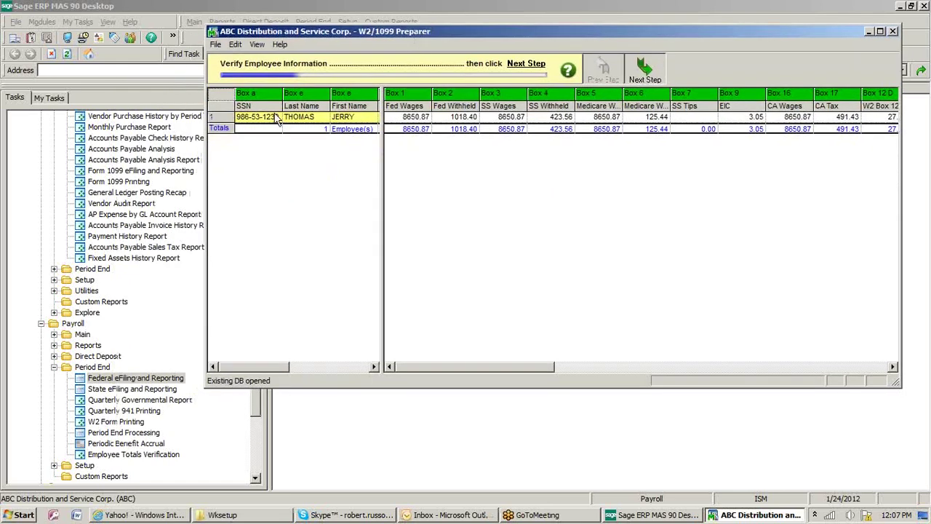
{"action": "left_click", "coordinate": [53, 336]}
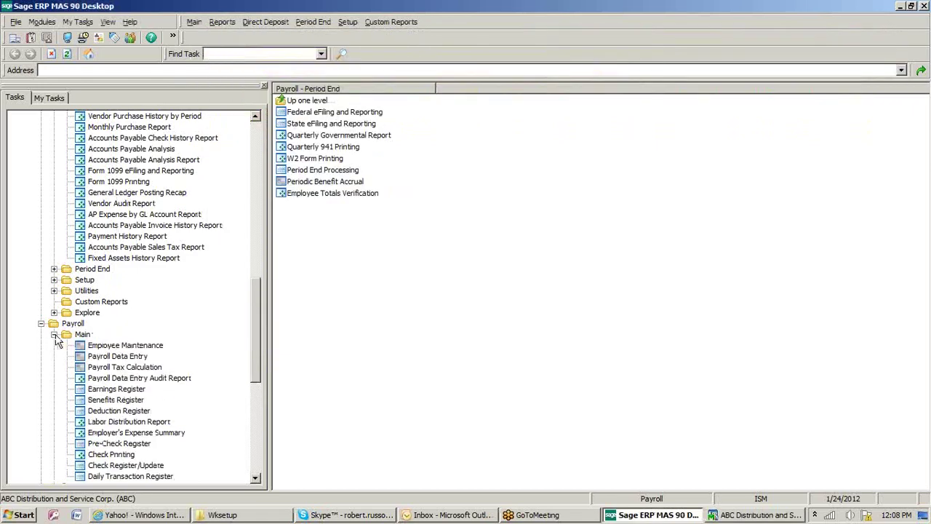
- Open the first employee in Employee Maintenance and review its federal tax summary (8,650.87 YTD wages) without changes
{"action": "double_click", "coordinate": [105, 347]}
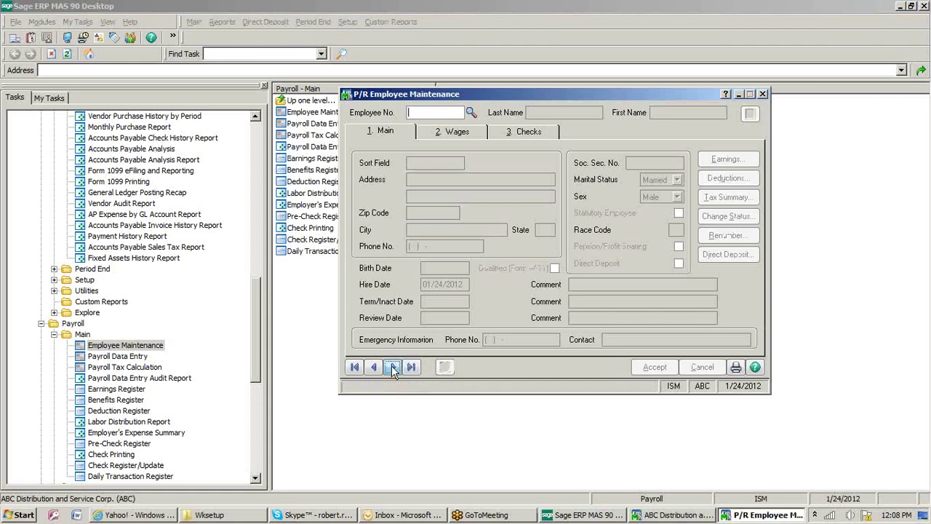
{"action": "left_click", "coordinate": [393, 367]}
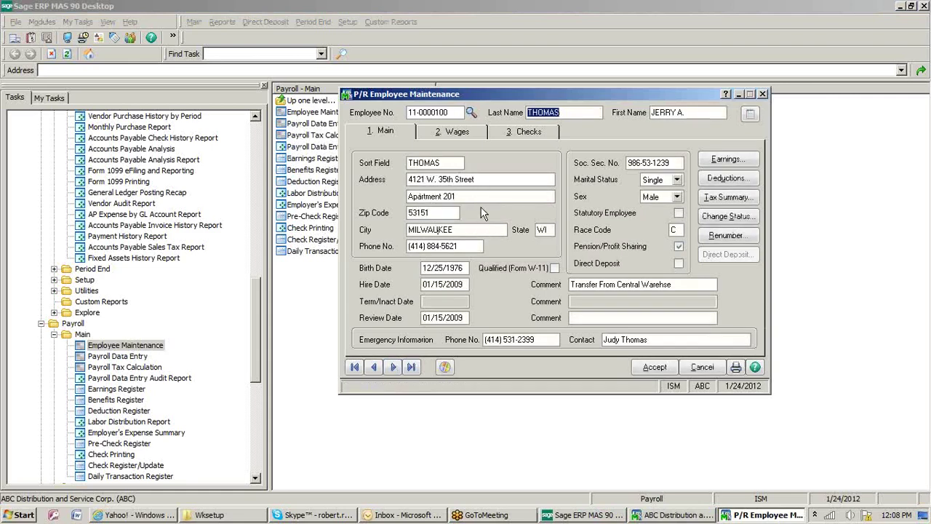
{"action": "left_click", "coordinate": [705, 202]}
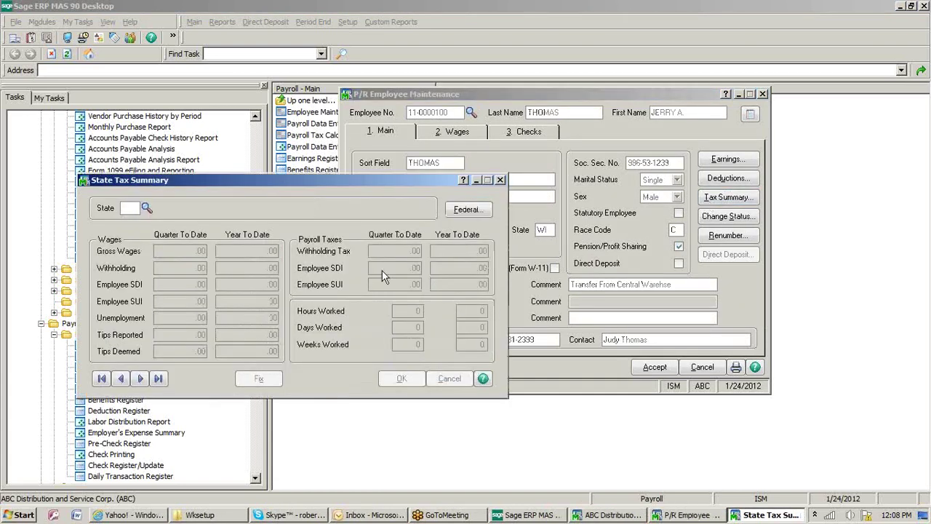
{"action": "left_click", "coordinate": [468, 210]}
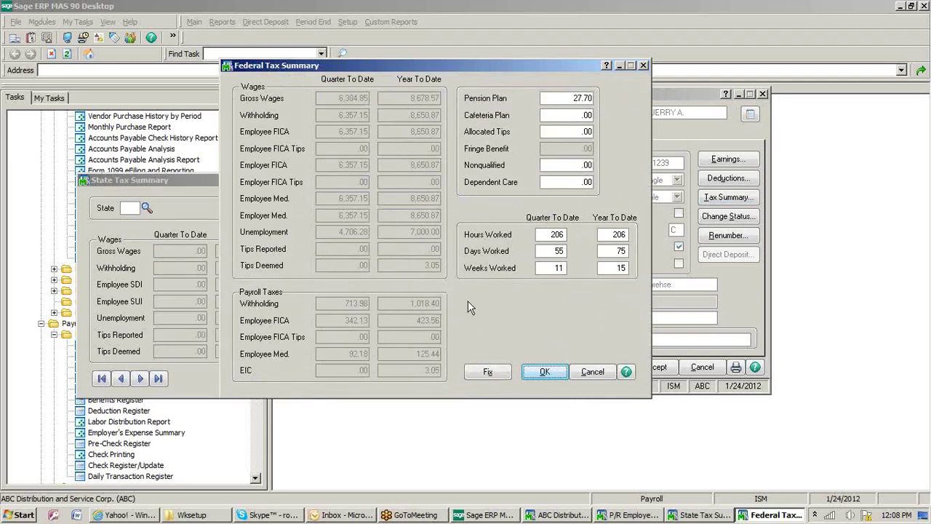
{"action": "left_click", "coordinate": [487, 373]}
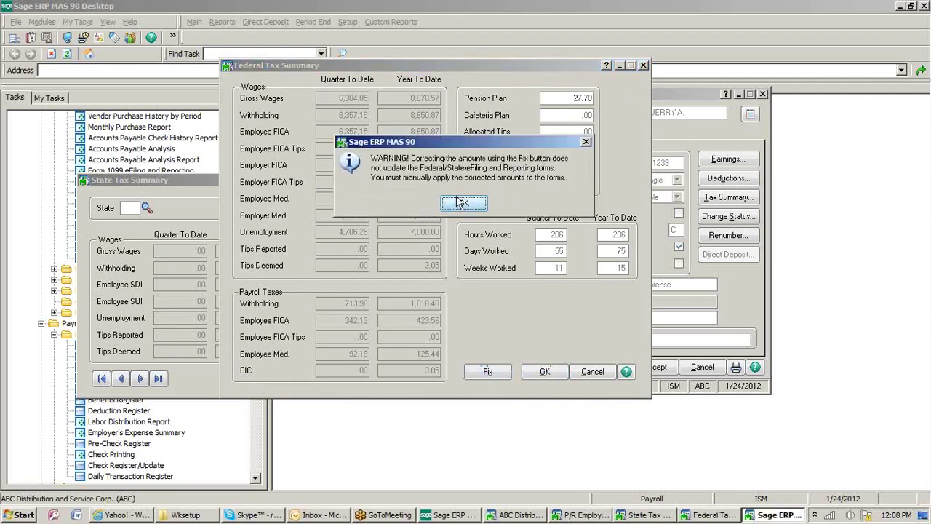
{"action": "left_click", "coordinate": [459, 203]}
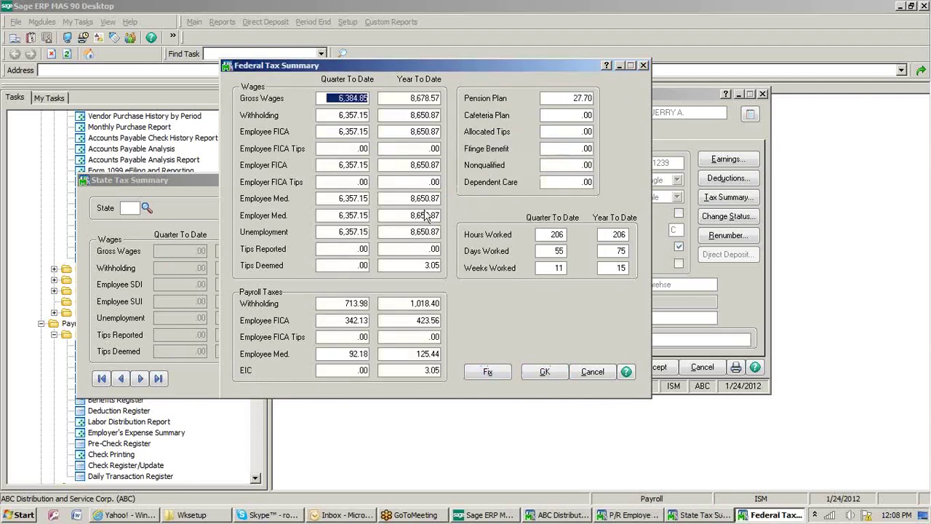
{"action": "left_click", "coordinate": [332, 199]}
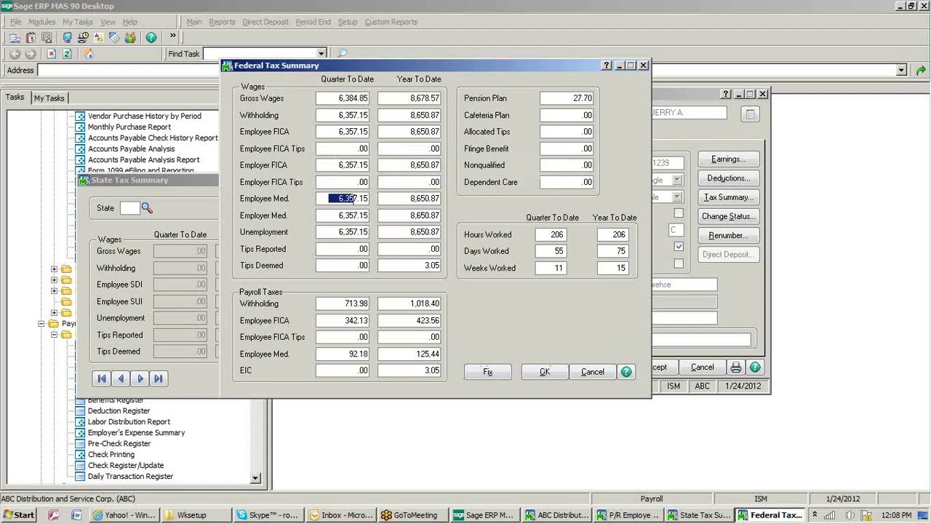
{"action": "left_click", "coordinate": [338, 131]}
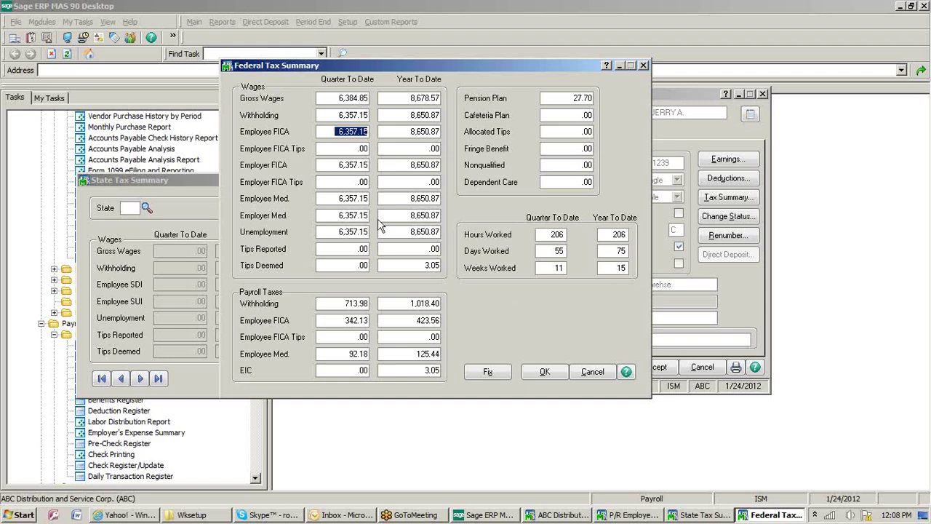
{"action": "left_click", "coordinate": [643, 66]}
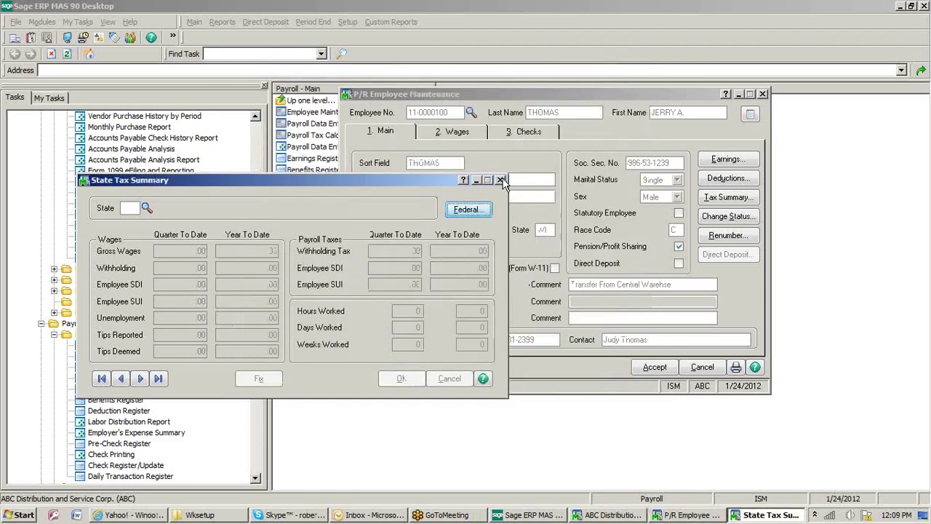
- Close the State Tax Summary, maximize the Preparer, widen the grid to show address columns, and advance
{"action": "left_click", "coordinate": [500, 179]}
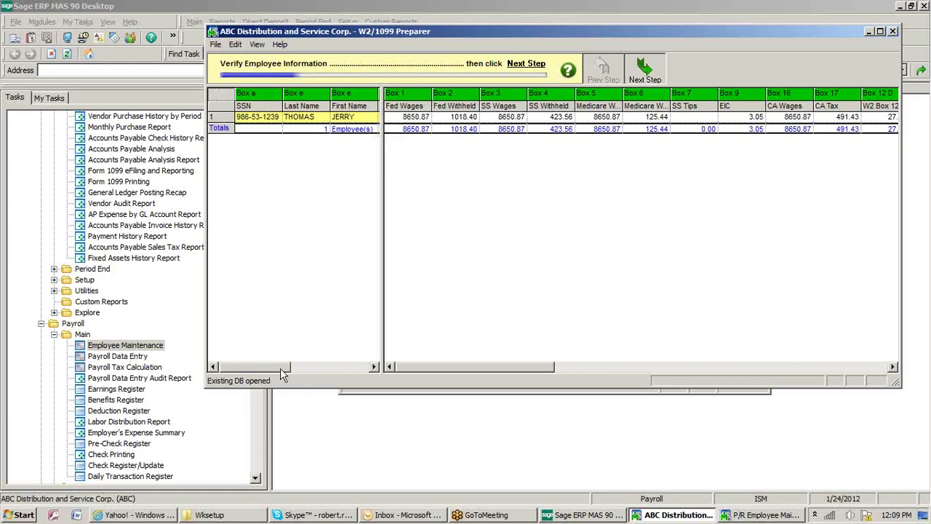
{"action": "left_click_drag", "start_coordinate": [283, 372], "coordinate": [323, 372]}
{"action": "left_click", "coordinate": [881, 32]}
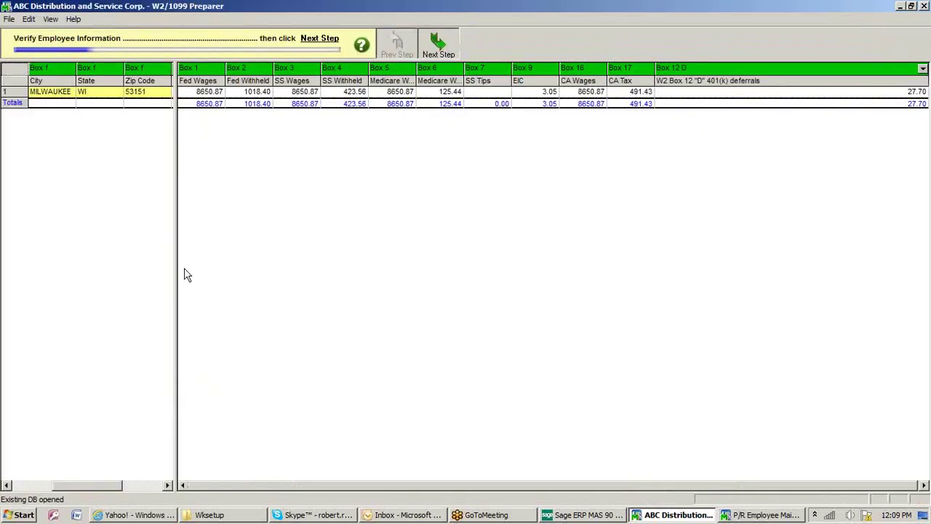
{"action": "left_click_drag", "start_coordinate": [174, 266], "coordinate": [410, 251]}
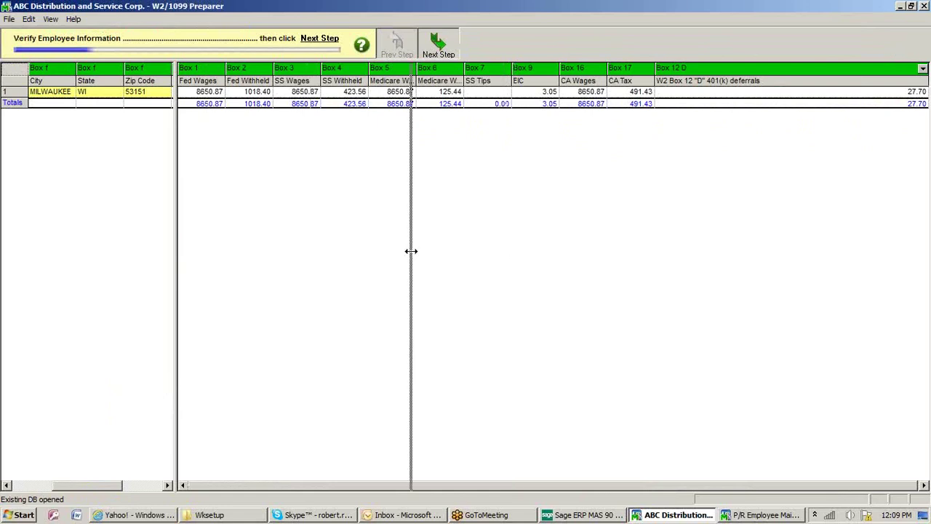
{"action": "left_click_drag", "start_coordinate": [411, 251], "coordinate": [403, 252]}
{"action": "left_click_drag", "start_coordinate": [304, 241], "coordinate": [303, 241]}
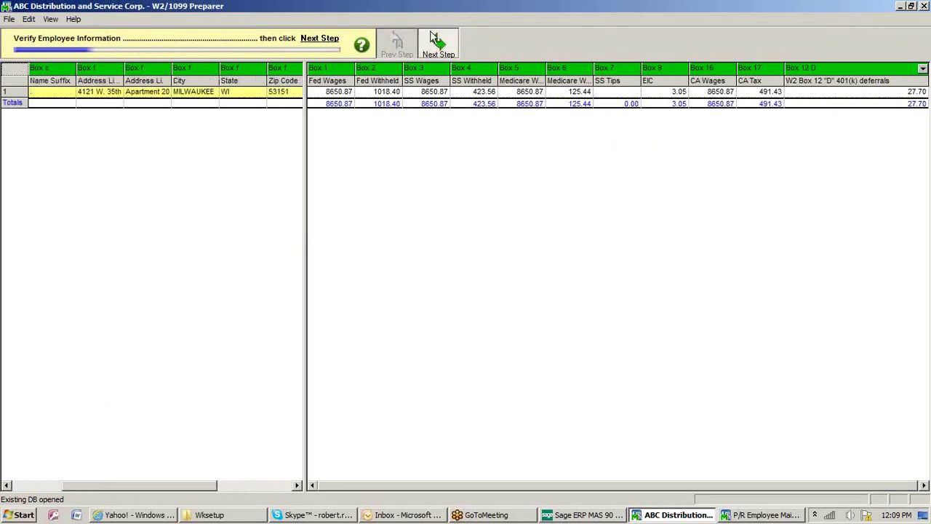
{"action": "left_click", "coordinate": [436, 40]}
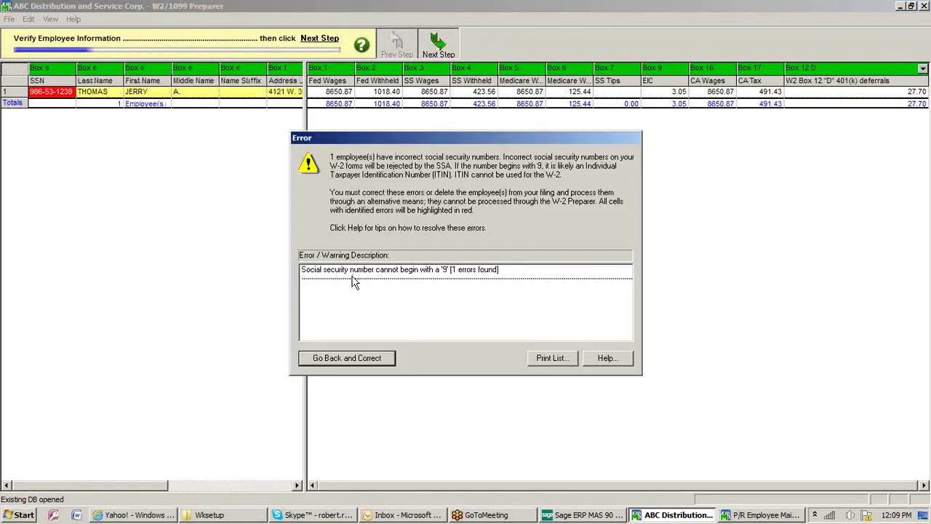
- Replace the employee's invalid Social Security number, then advance through the employee and state wages checks
{"action": "left_click", "coordinate": [353, 361]}
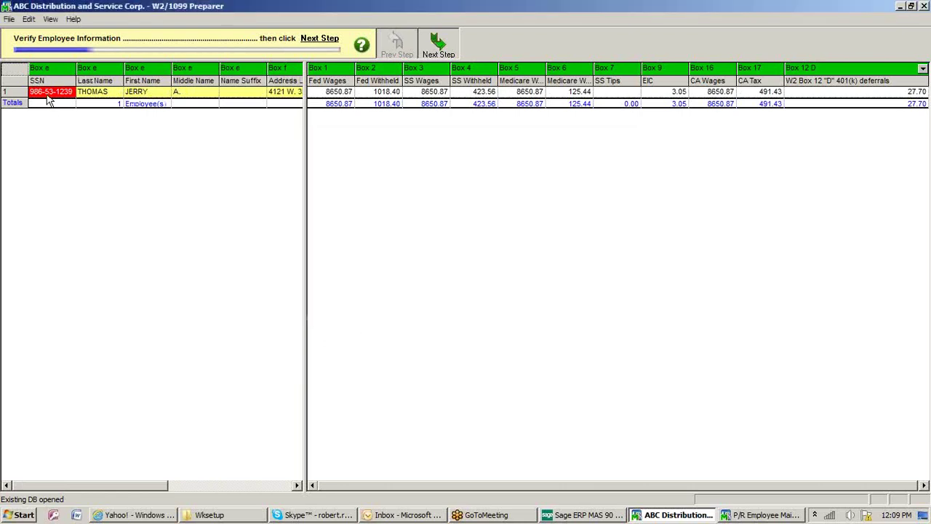
{"action": "left_click", "coordinate": [47, 92]}
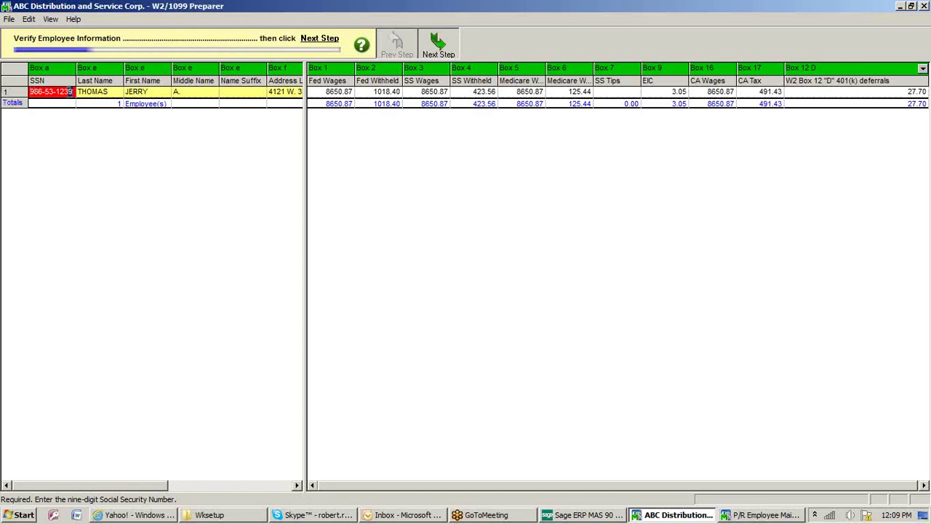
{"action": "left_click_drag", "start_coordinate": [71, 91], "coordinate": [10, 101]}
{"action": "key", "text": "Tab"}
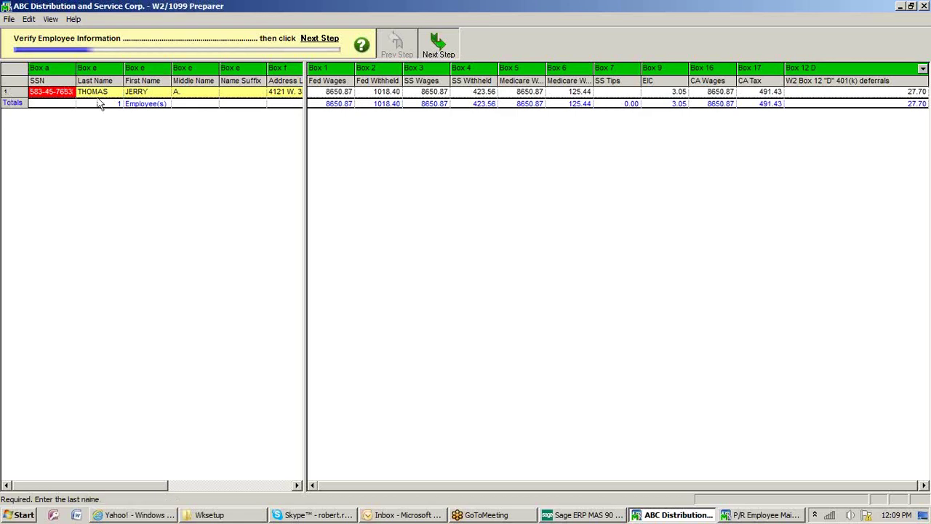
{"action": "left_click", "coordinate": [437, 43]}
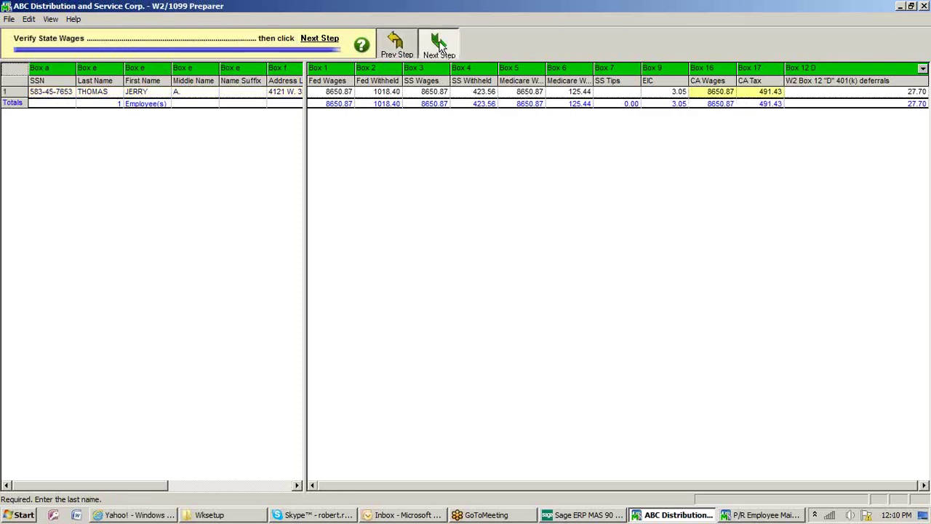
{"action": "left_click", "coordinate": [439, 45]}
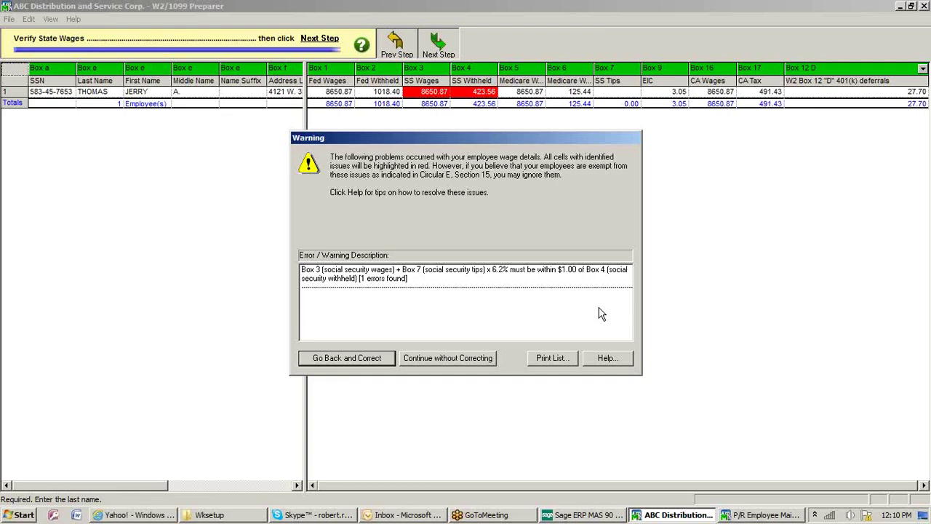
- Accept the wage warning without corrections so Aatrix Secure eFile launches
{"action": "left_click", "coordinate": [455, 358]}
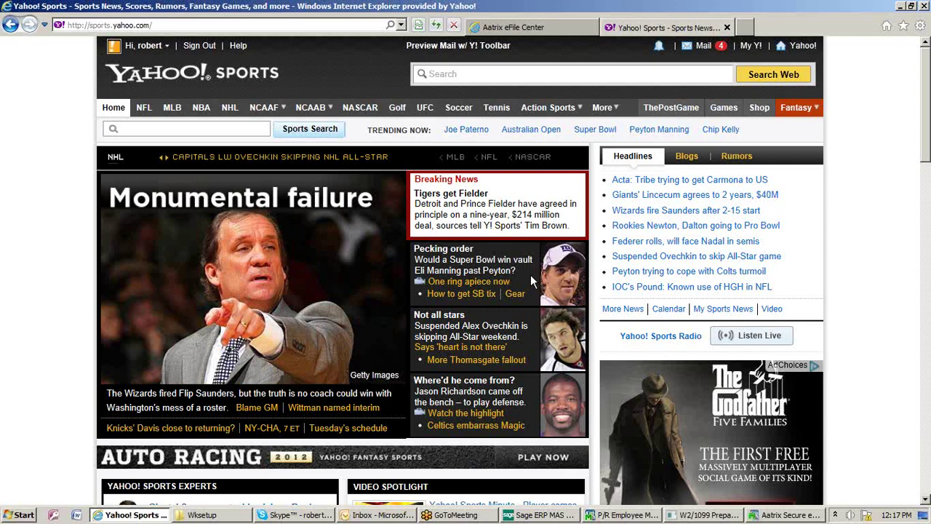
- Open the Enroll for eFiling page in the Aatrix eFile Center tab
{"action": "key", "text": "ctrl+Tab"}
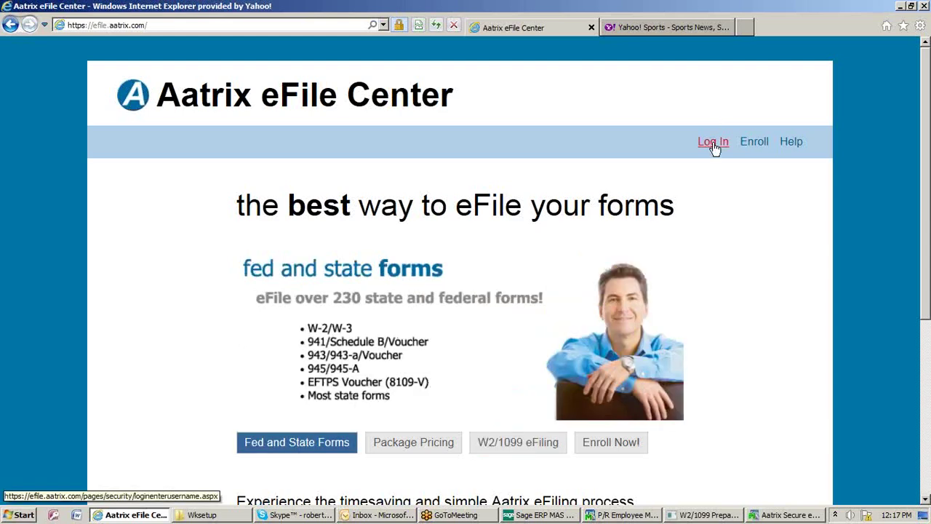
{"action": "left_click", "coordinate": [750, 143]}
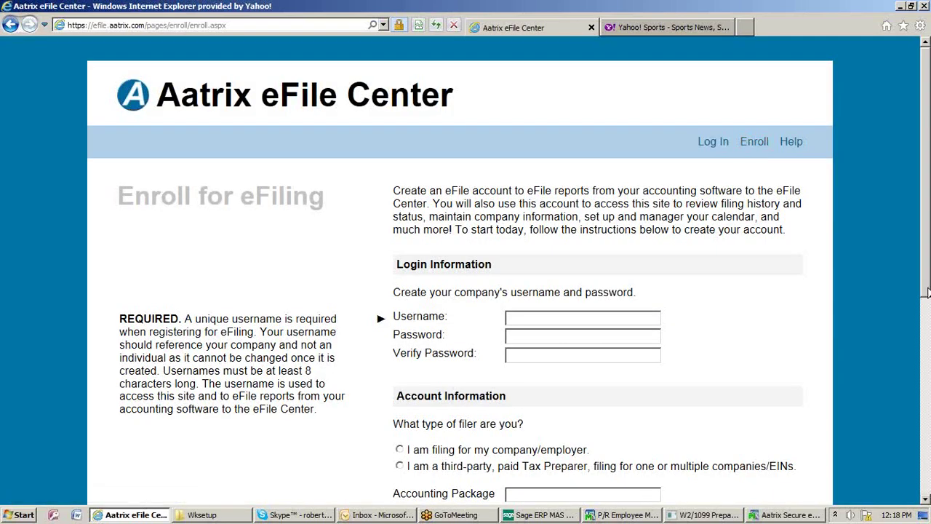
- Scroll through the blank enrollment form, then return to the Secure eFile login window
{"action": "left_click_drag", "start_coordinate": [926, 292], "coordinate": [926, 304]}
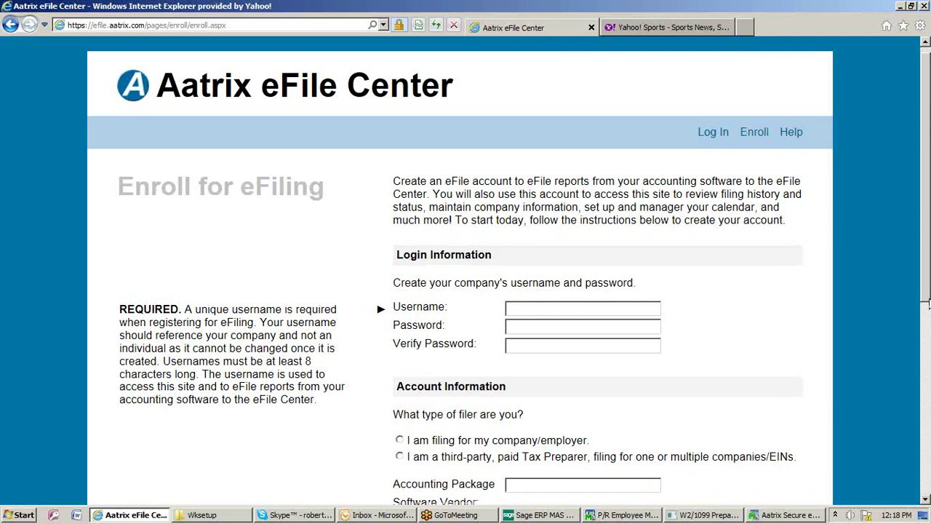
{"action": "left_click_drag", "start_coordinate": [926, 304], "coordinate": [926, 380]}
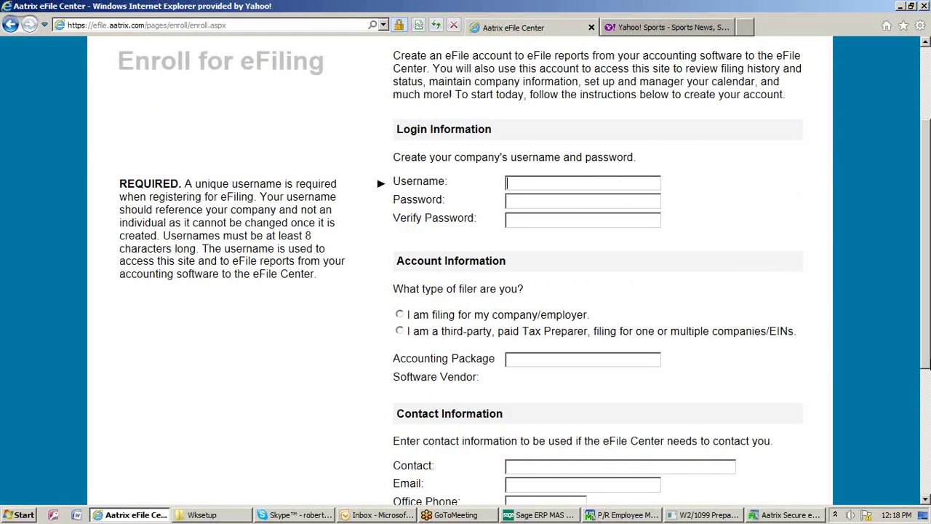
{"action": "scroll", "coordinate": [466, 291], "scroll_direction": "down", "scroll_amount": 3}
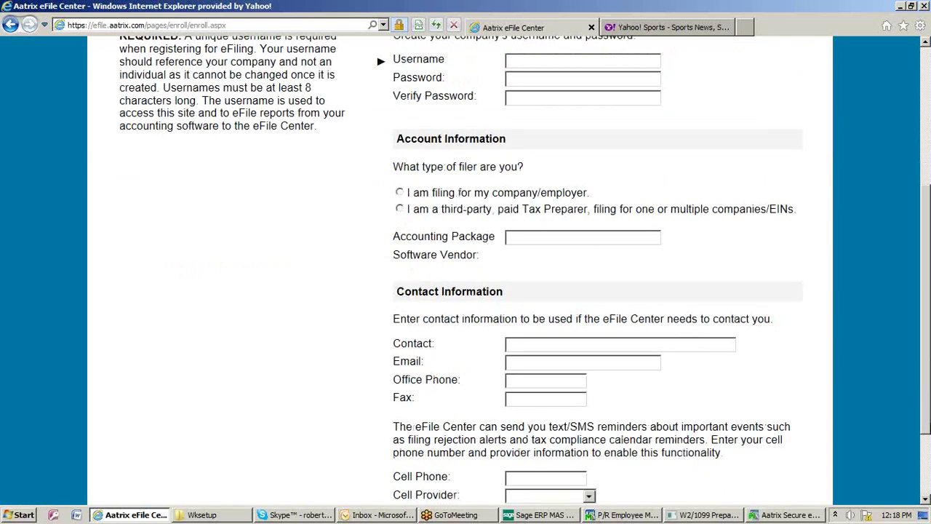
{"action": "left_click", "coordinate": [680, 509]}
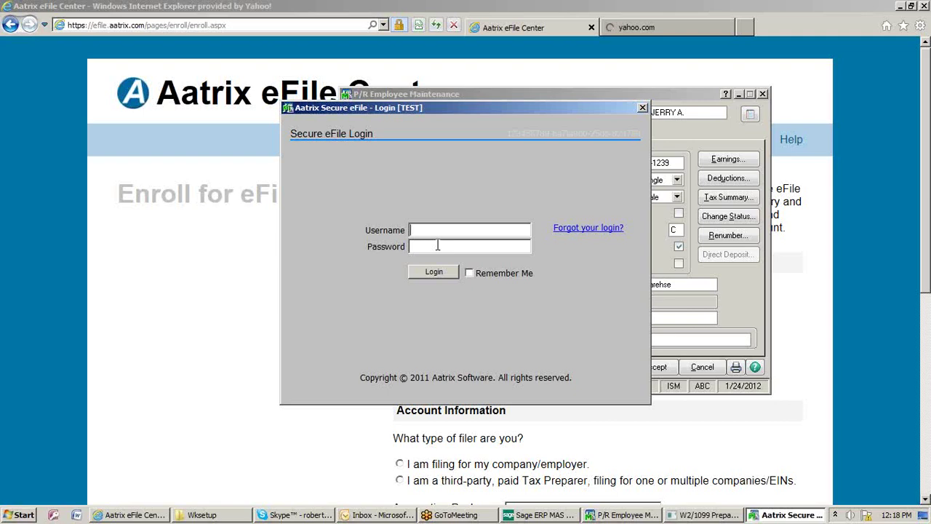
- Abort the unfinished filing session and bring the Secure eFile login window back in front
{"action": "left_click", "coordinate": [642, 109]}
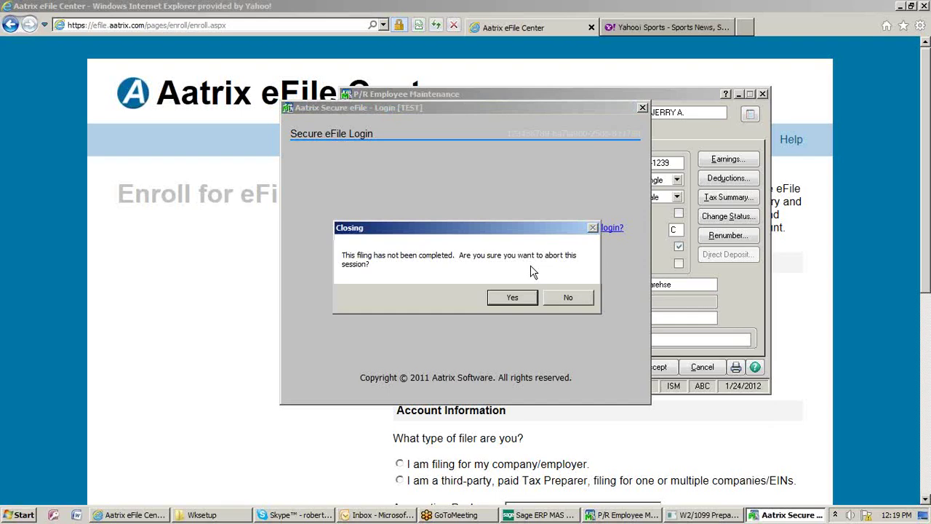
{"action": "left_click", "coordinate": [437, 195]}
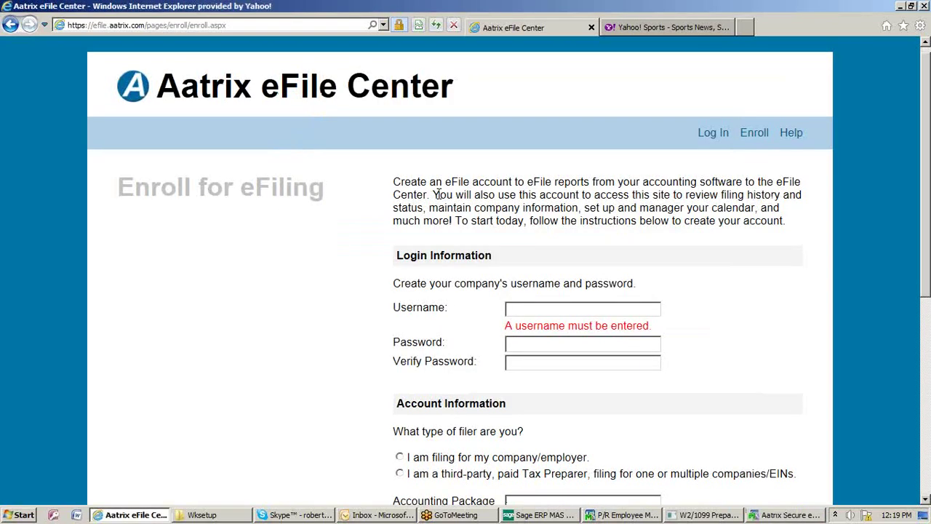
{"action": "left_click", "coordinate": [773, 516]}
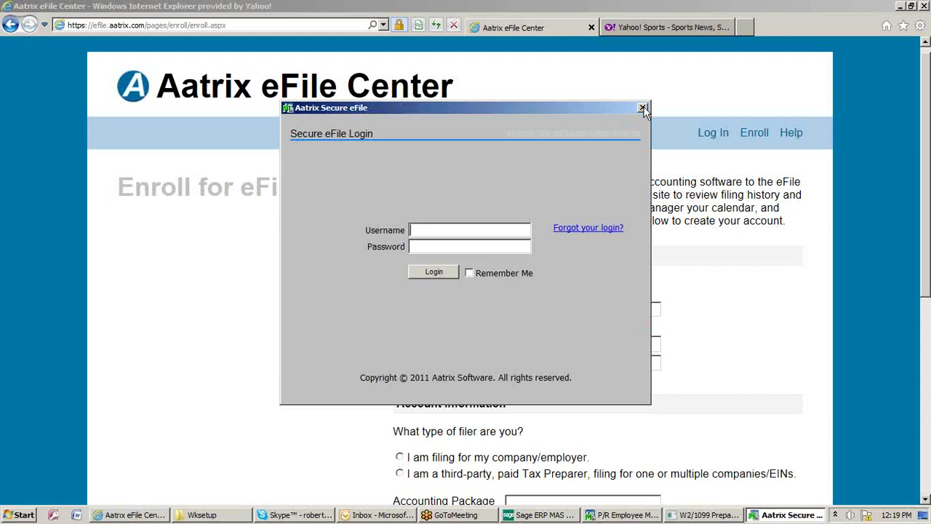
- Quit the Secure eFile login and dismiss the exit-reason survey
{"action": "left_click", "coordinate": [643, 109]}
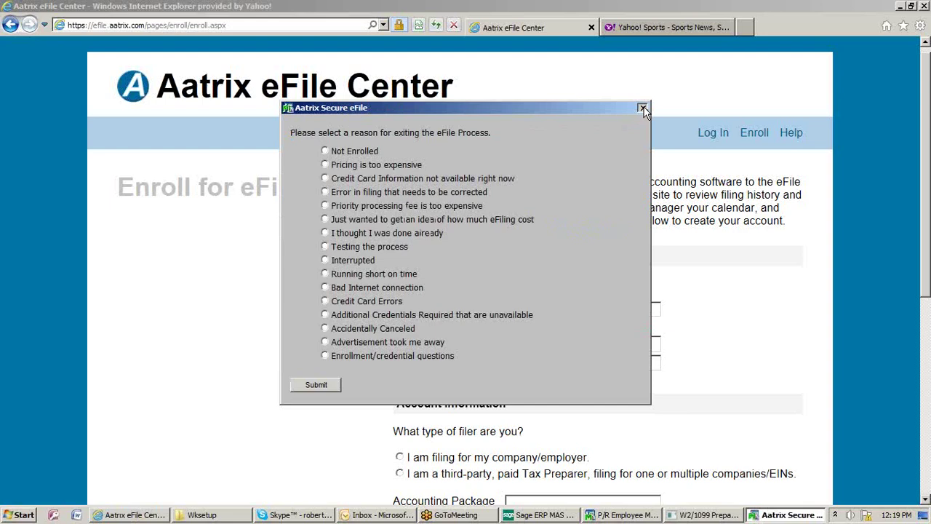
{"action": "left_click", "coordinate": [643, 109]}
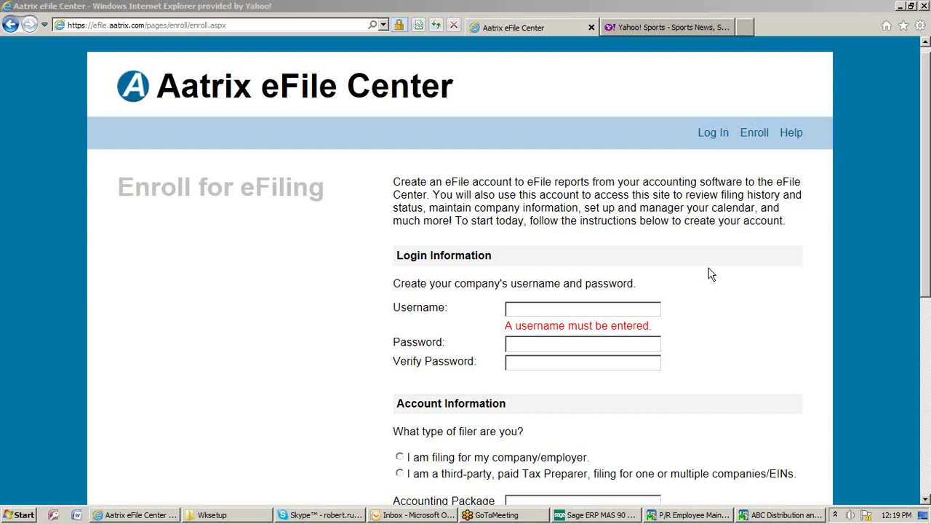
- Switch past the W2/1099 Preparer to the MAS90 Wksetup folder window
{"action": "key", "text": "alt+Tab"}
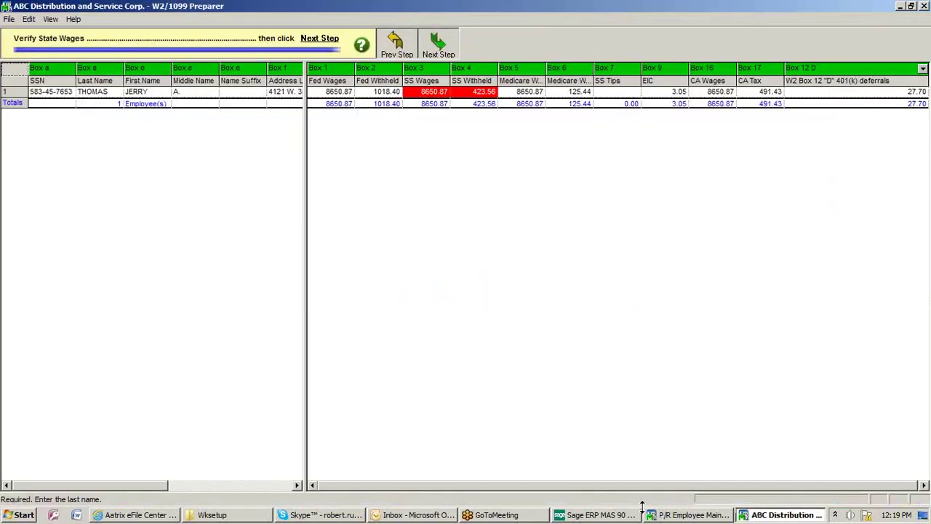
{"action": "key", "text": "alt+Tab"}
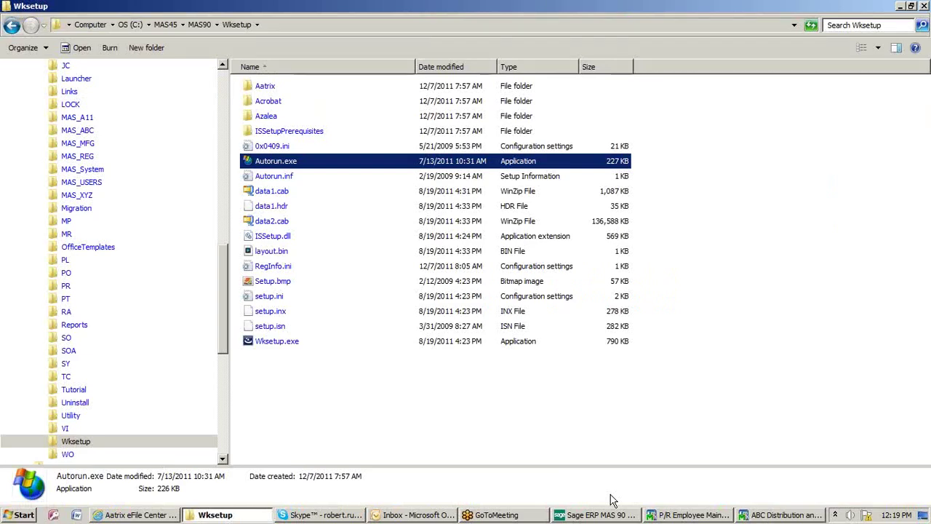
- Bring the Sage ERP MAS 90 Desktop forward and leave the GoToMeeting session
{"action": "left_click", "coordinate": [600, 514]}
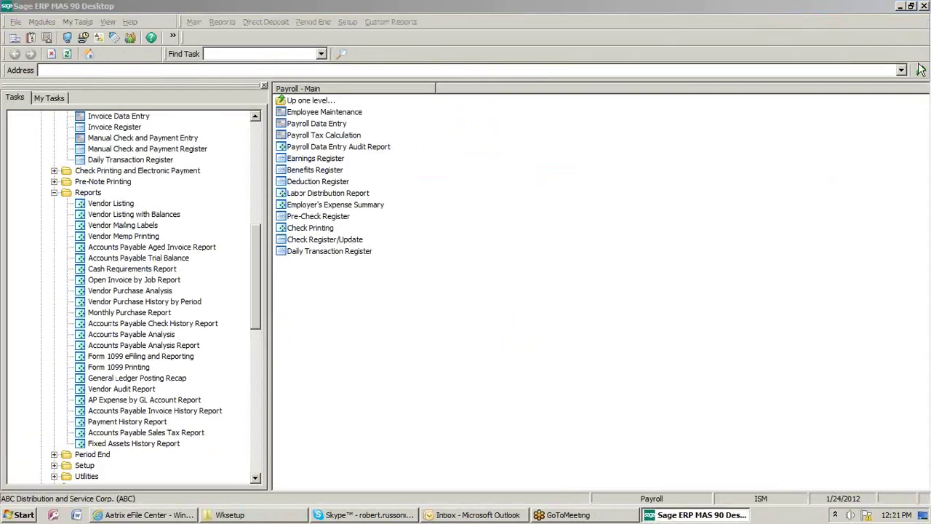
{"action": "left_click", "coordinate": [924, 8]}
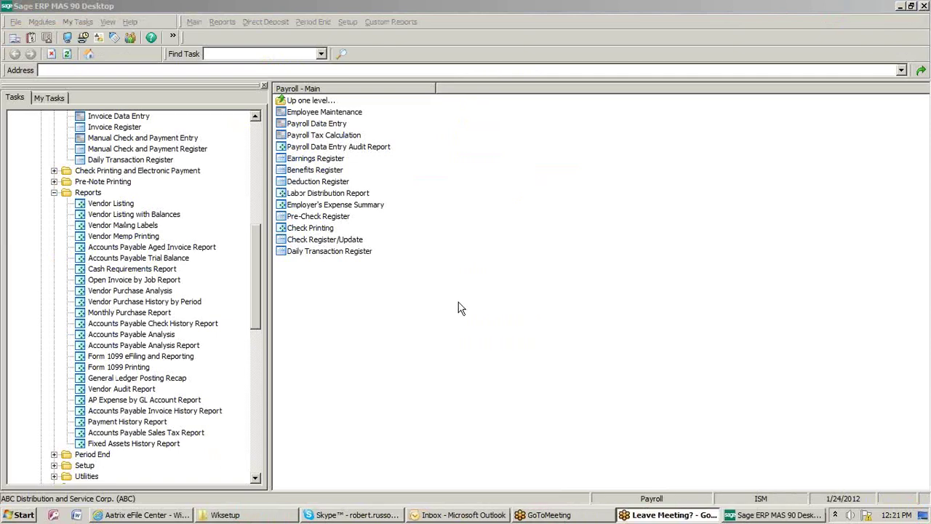
{"action": "key", "text": "Return"}
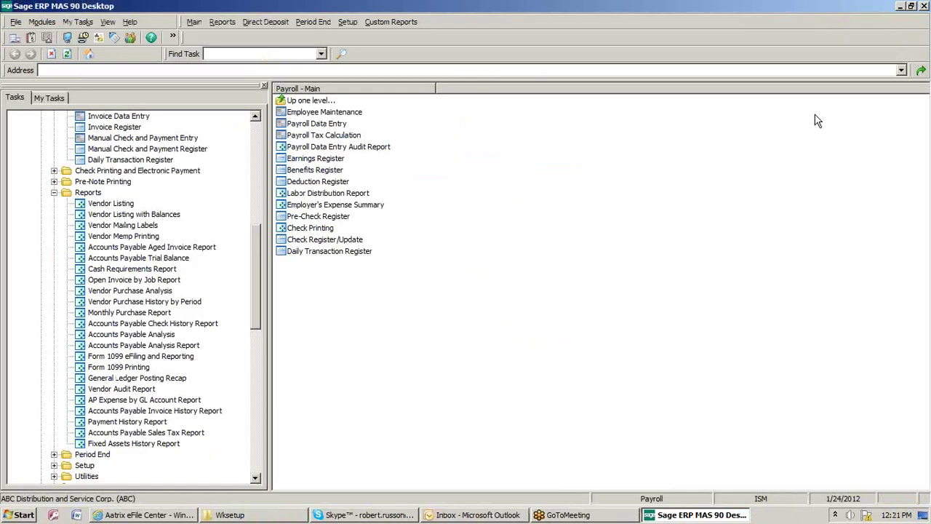